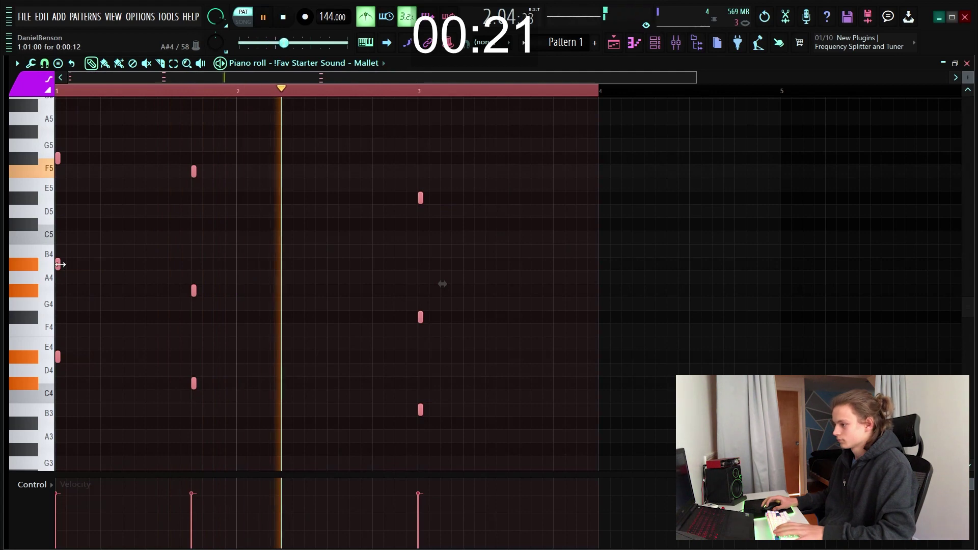
Lengthen all the chord notes to two steps each, play the pattern and clear the time selection
left_click_drag(61, 265, 80, 265)
left_click(130, 234)
right_click(130, 235)
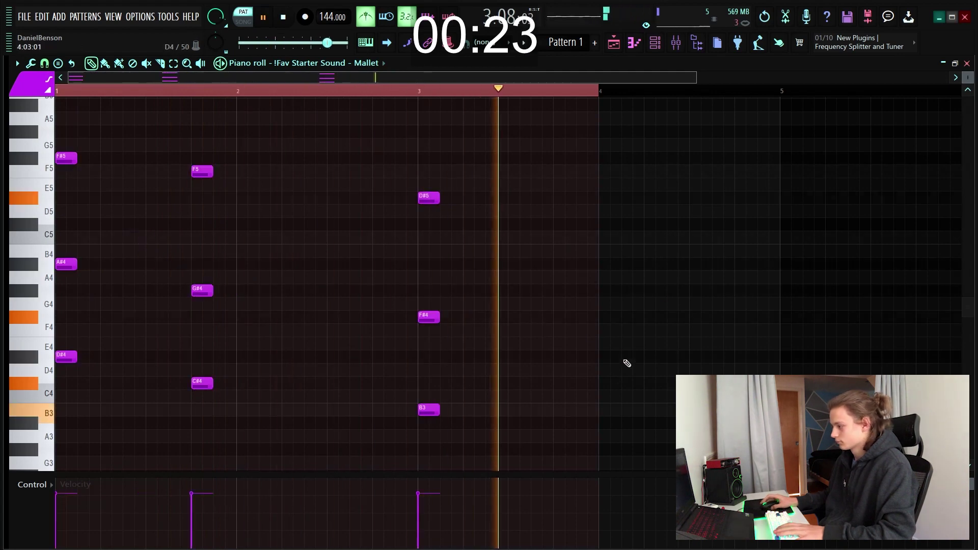
key("space")
left_click(515, 91)
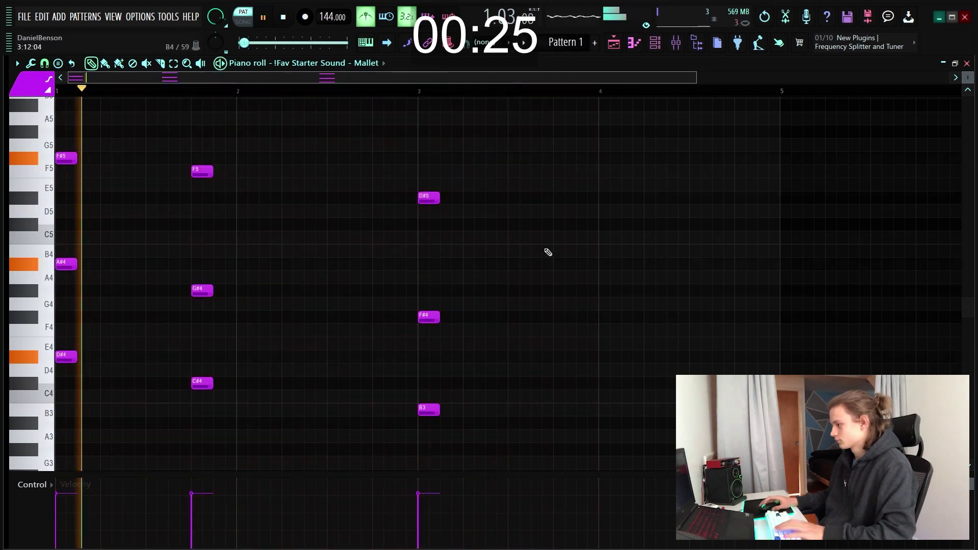
Copy the three-note chord at bar 3 to step 5 of bar 4, auditioning the pattern
left_click_drag(442, 171, 603, 415, "ctrl")
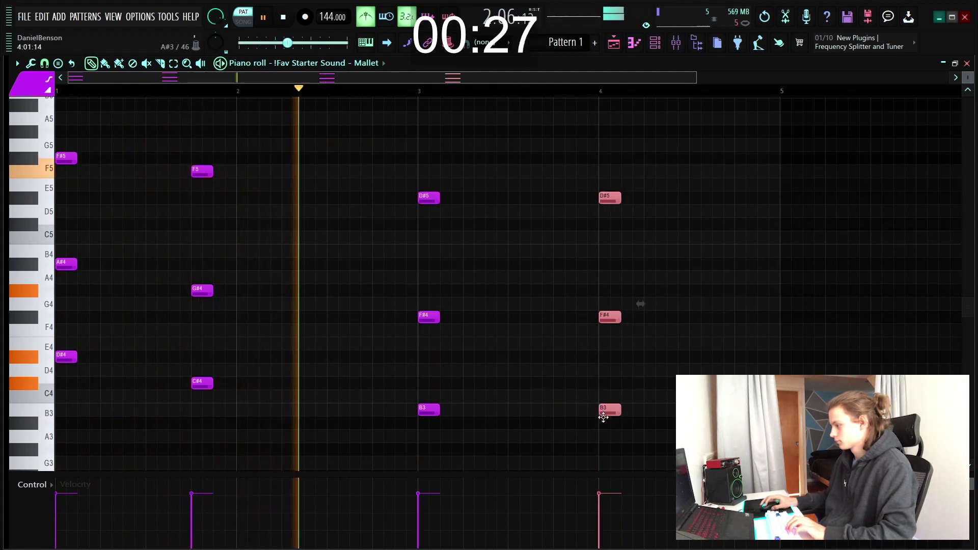
left_click(678, 342)
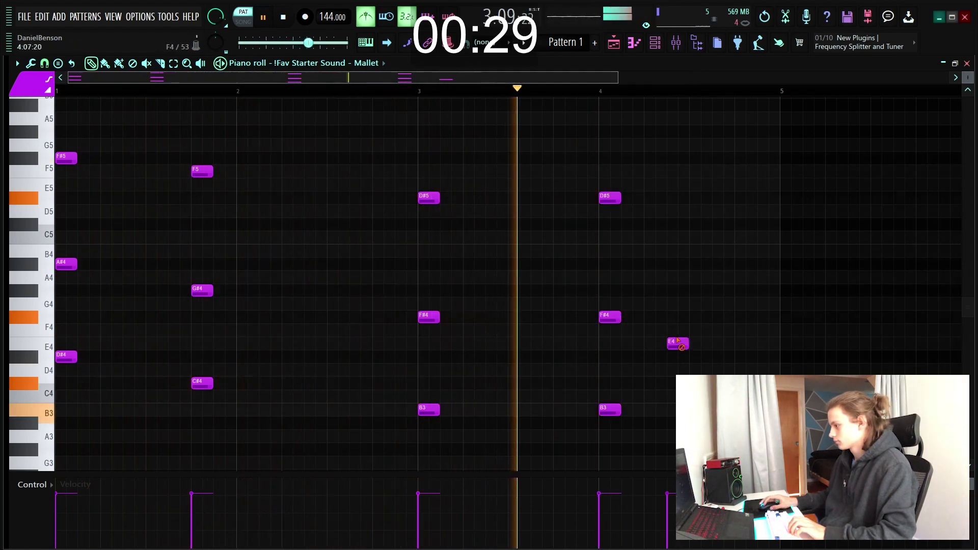
right_click(678, 344)
key("space")
key("space")
left_click_drag(615, 414, 660, 414)
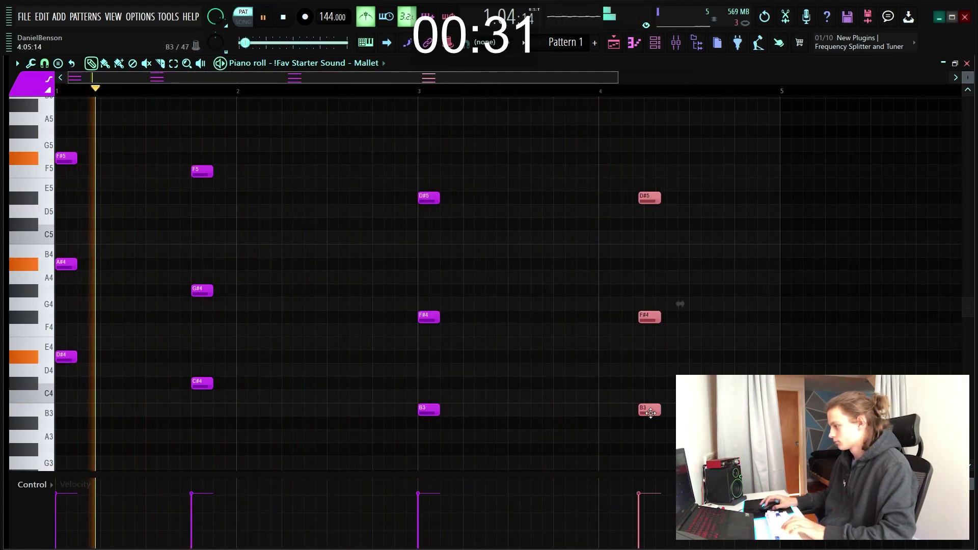
Legato the lowest note of each chord through to the end of bar 4, using a temporary C#4 at bar 5 as the end marker
left_click_drag(777, 343, 4, 429)
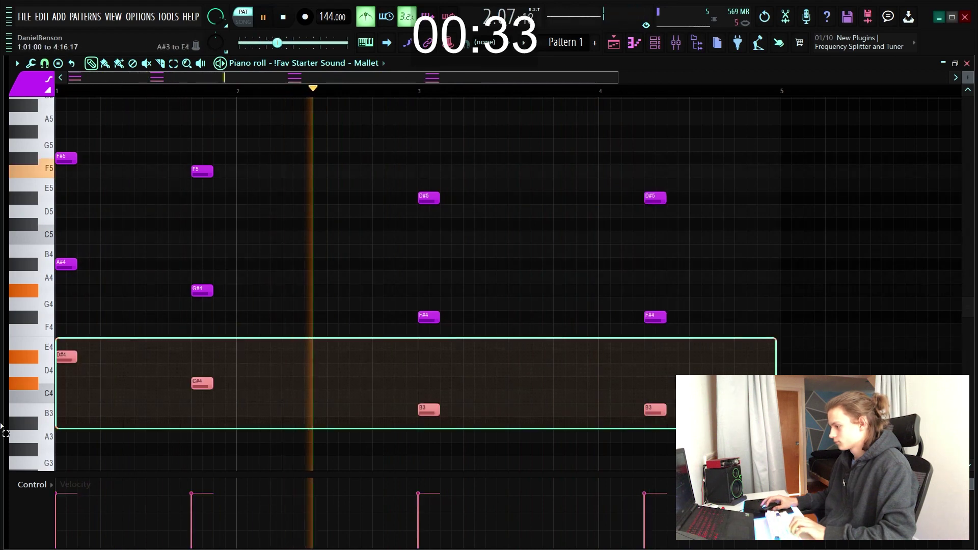
left_click(785, 388)
left_click_drag(756, 356, 6, 500)
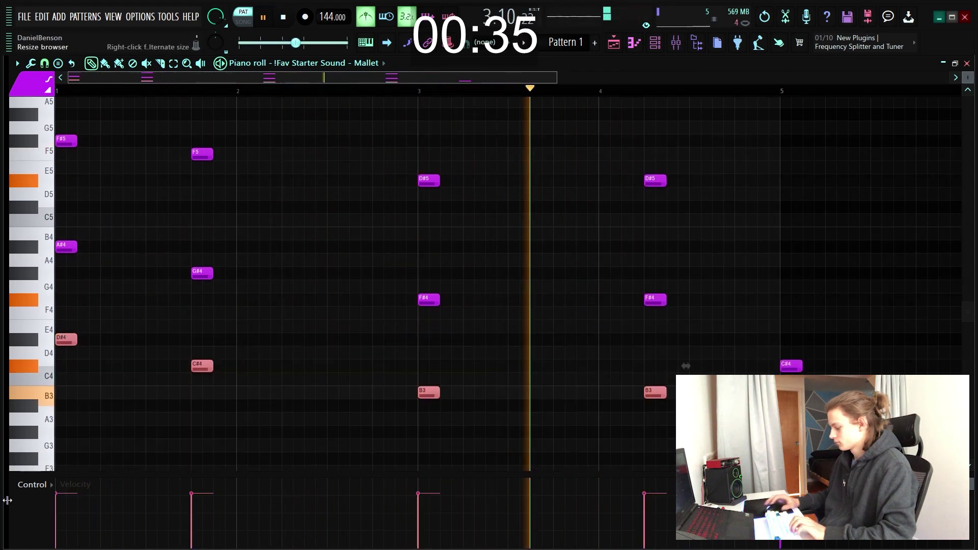
key("ctrl+l")
right_click(790, 363)
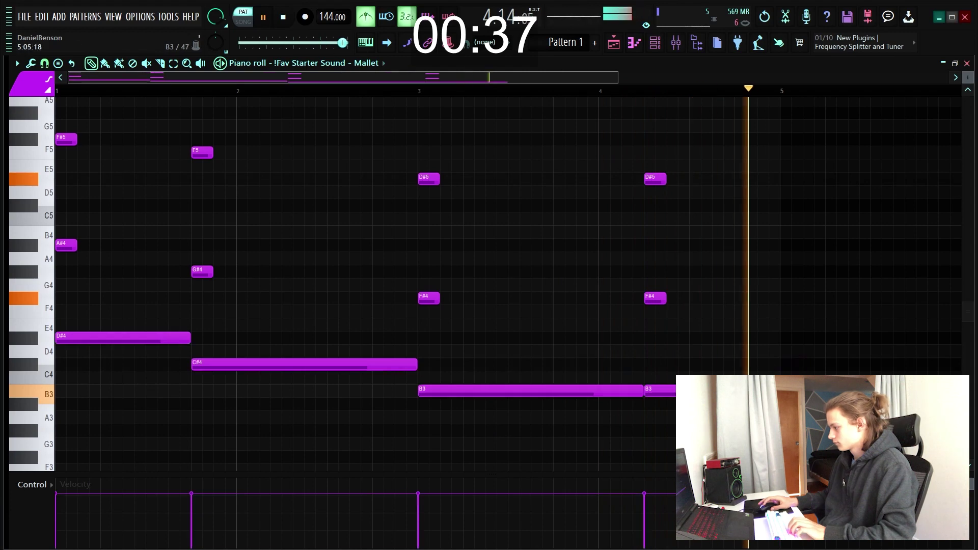
Duplicate the long bass notes one octave lower and reduce the velocity of the copies
left_click_drag(845, 320, 97, 471)
key("ctrl+c")
key("ctrl+v")
key("ctrl+Down")
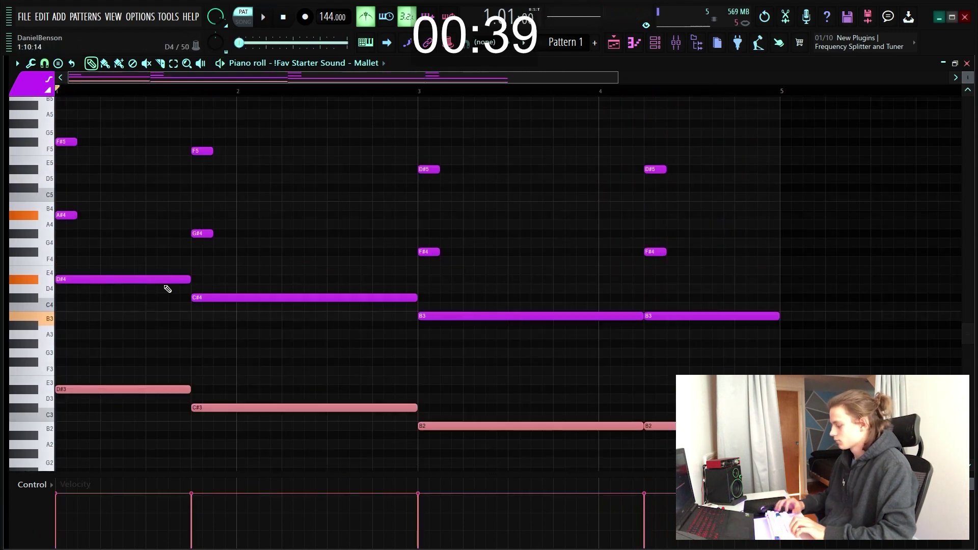
scroll(312, 333, "down", 1)
key("space")
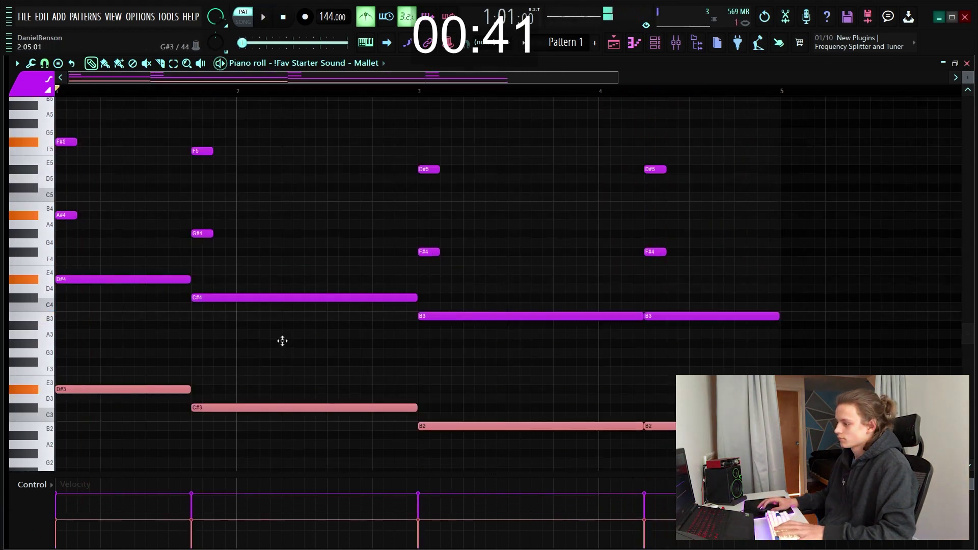
left_click(282, 340, "ctrl")
Add F5 at step 3, A#4 at step 9 and C#5 at step 11 of bar 1
left_click_drag(969, 74, 969, 55)
key("space")
scroll(90, 152, "up", 2)
scroll(90, 93, "up", 3)
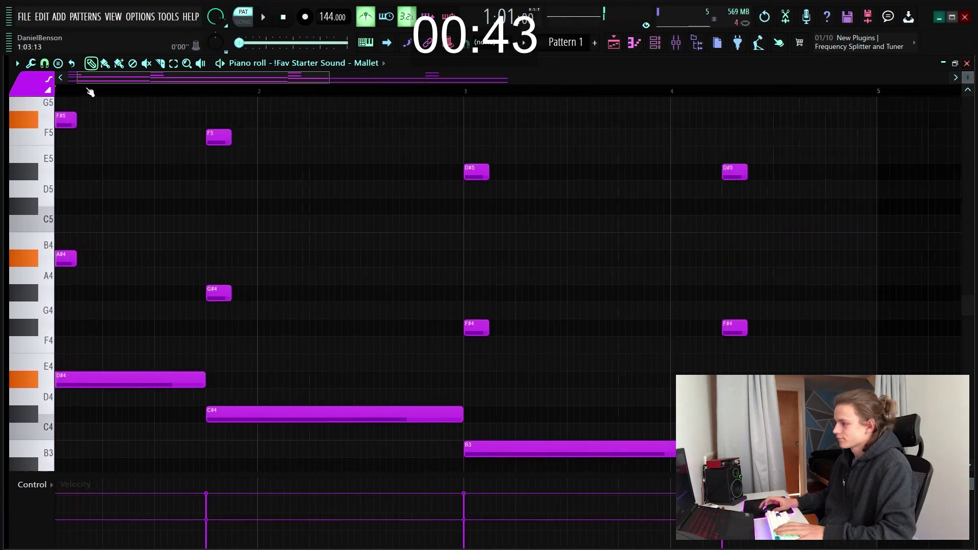
scroll(97, 279, "up", 3)
left_click(89, 296)
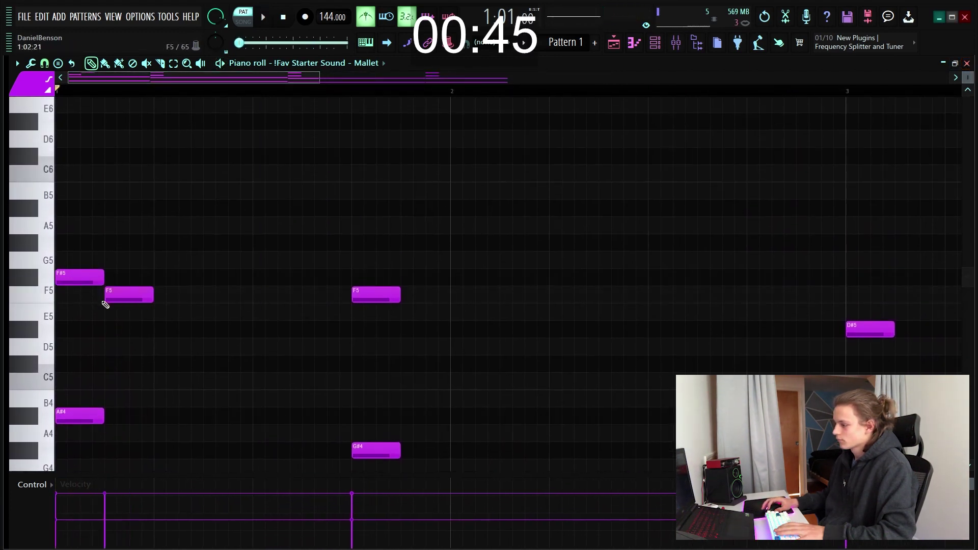
scroll(87, 338, "down", 4)
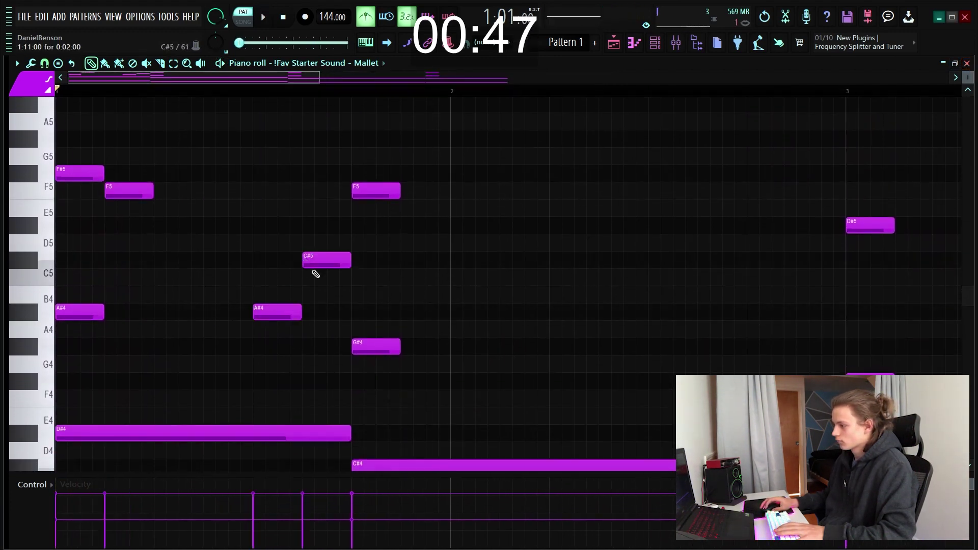
key("space")
Add an upper melody in bar 1: D#6 at step 1, C#6 at step 3, A#5 at steps 5 and 9, G#5 at step 15
scroll(203, 204, "up", 6)
key("space")
left_click(163, 178)
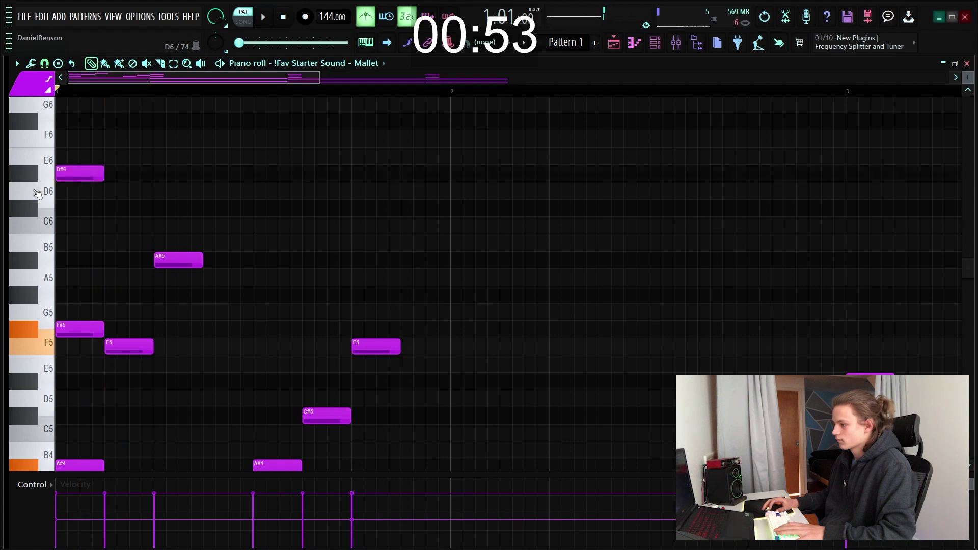
key("space")
left_click(265, 259)
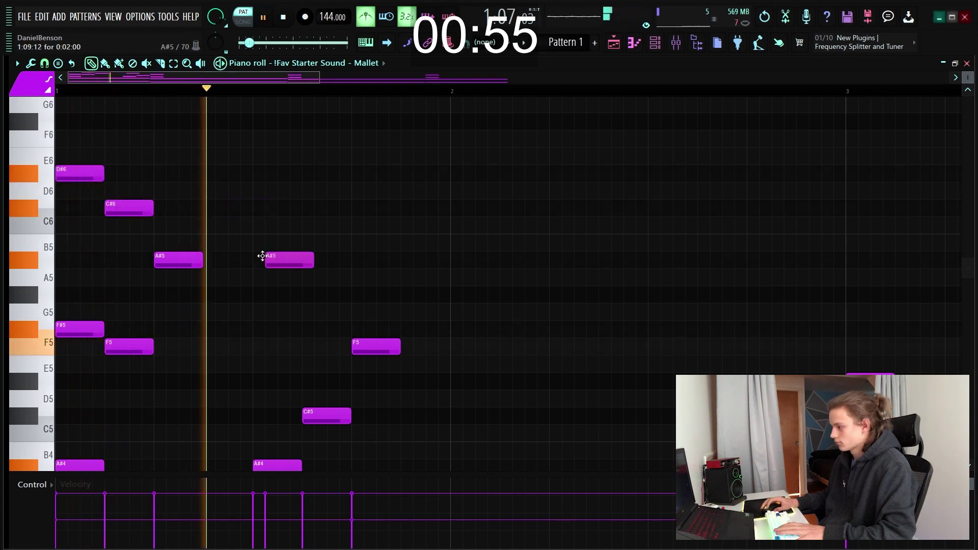
left_click(422, 294)
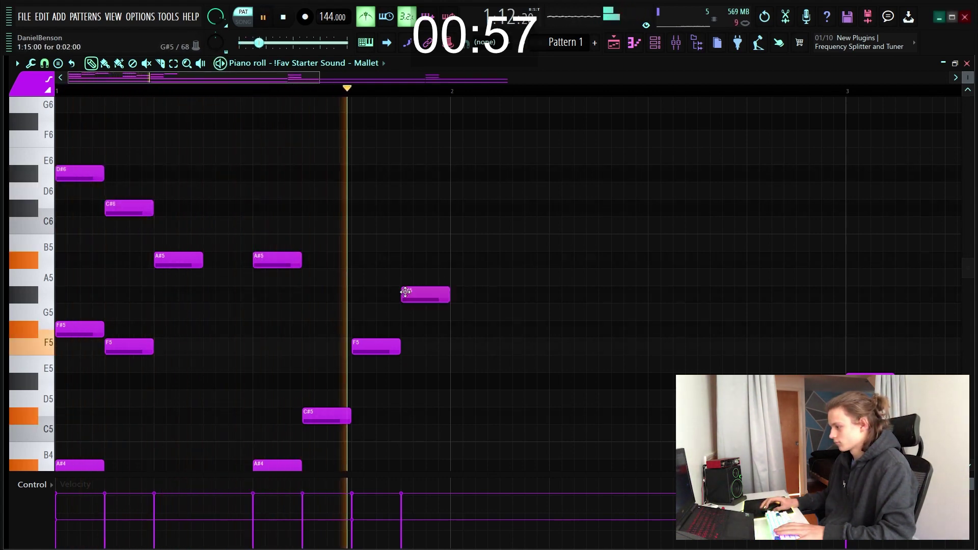
Add a descending run of one-step notes C#6, B5, A#5 and G#5 at steps 9, 11, 13 and 15 of bar 2
scroll(428, 101, "down", 2)
left_click(451, 208)
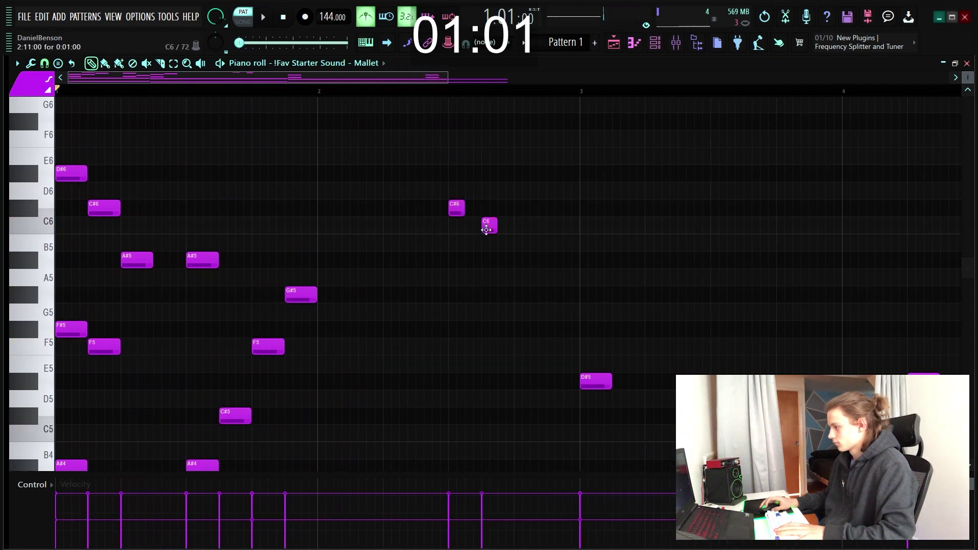
scroll(389, 295, "down", 4)
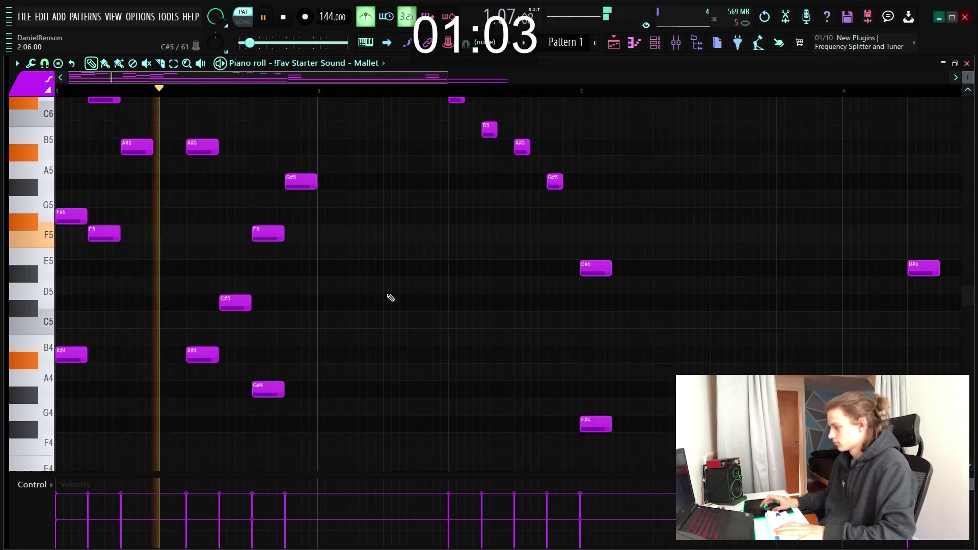
Add lower notes in bar 2: G#4 at step 1, A#4 at step 3 and F#4 at step 13
key("space")
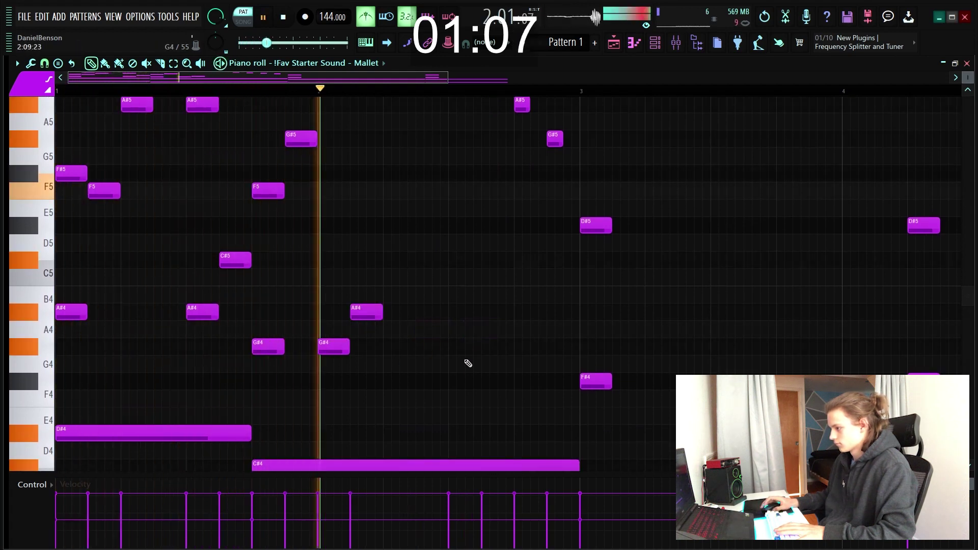
key("space")
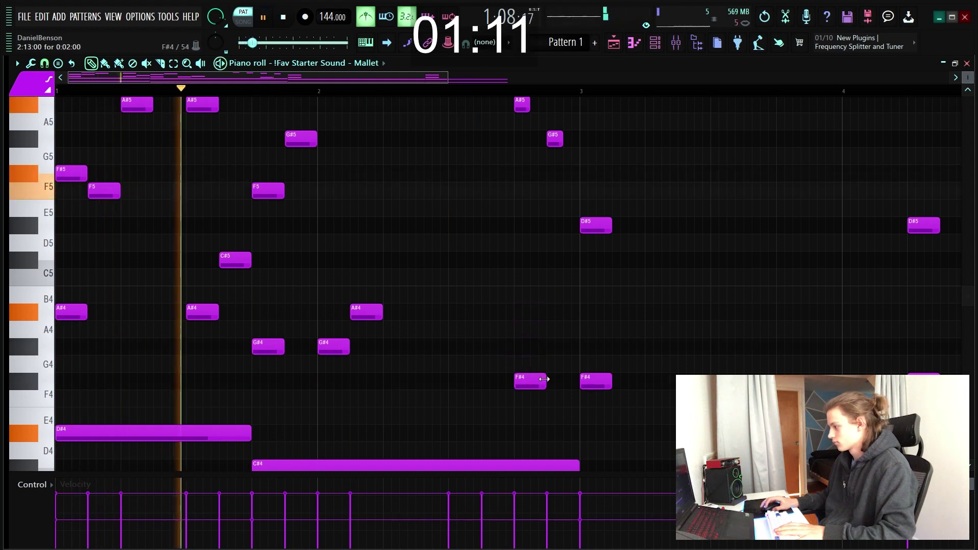
scroll(412, 91, "down", 2)
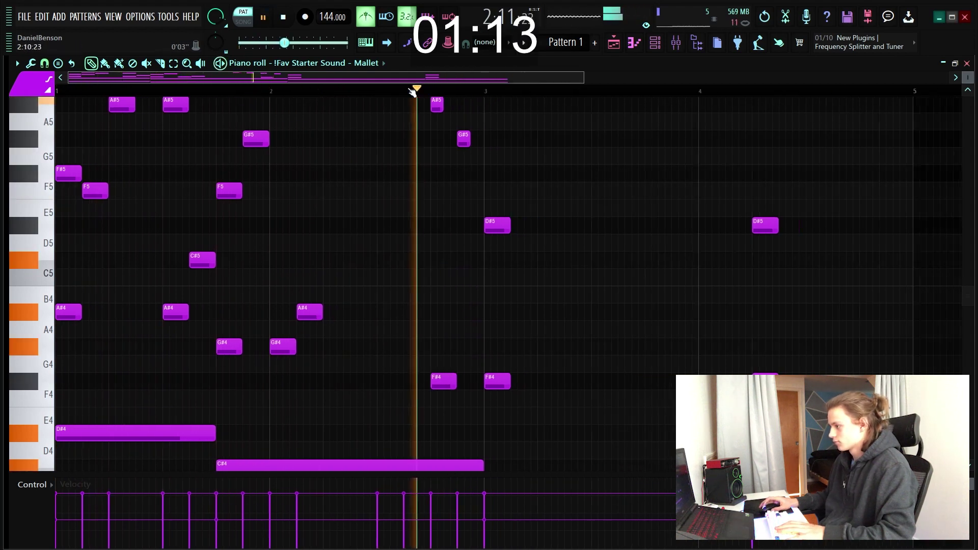
Add D#6 at step 1, C#6 at steps 3 and 7, G#5 at step 3, F#5 at step 5 and A#5 at step 9 of bar 3
scroll(500, 306, "down", 4)
scroll(470, 177, "up", 2)
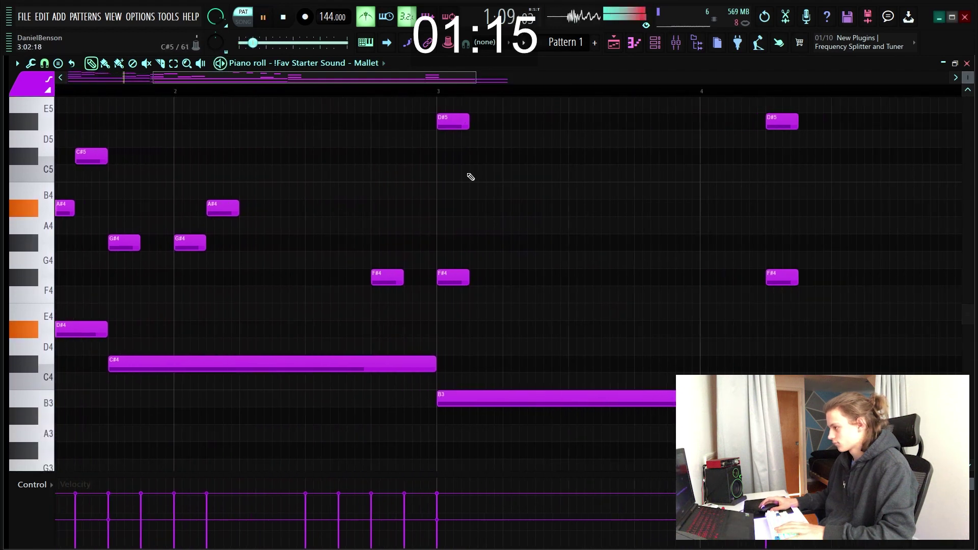
scroll(471, 177, "up", 4)
key("space")
left_click(473, 248)
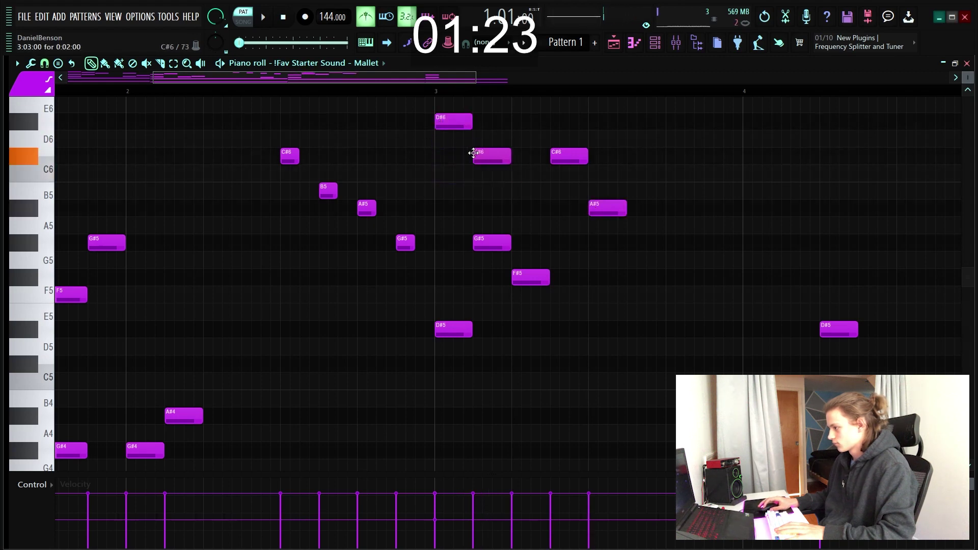
scroll(364, 92, "down", 4)
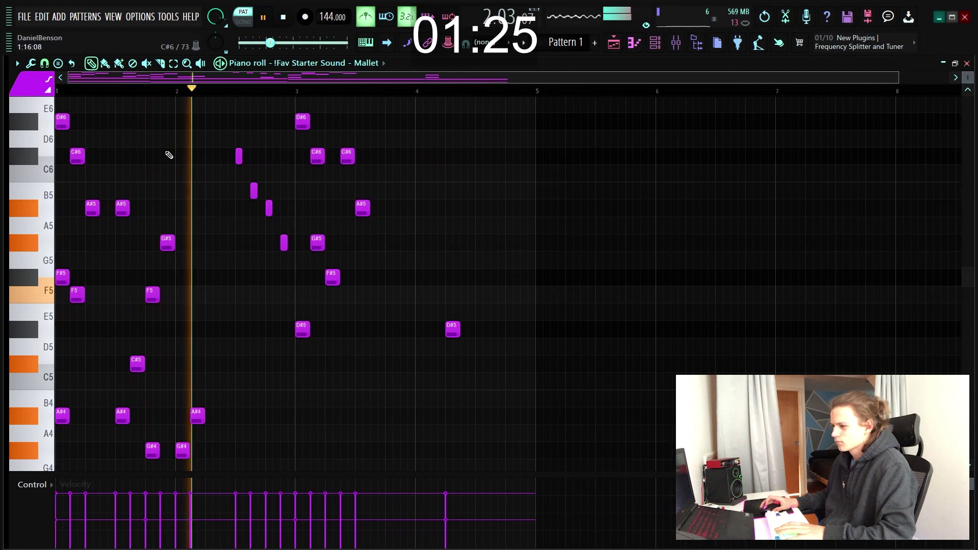
left_click(407, 177)
right_click(407, 178)
right_click(408, 175)
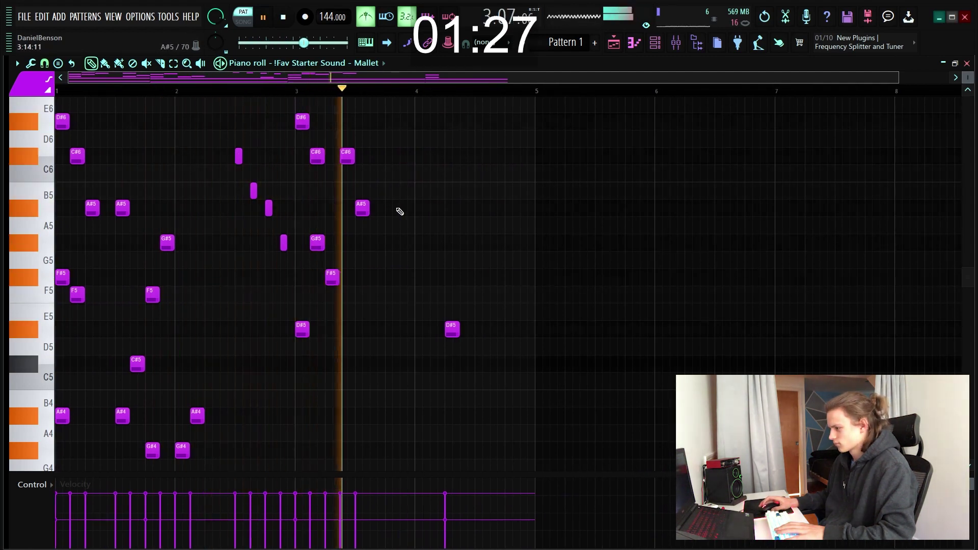
Add F#5 at step 13 of bar 3 and play the pattern from the start of bar 3
scroll(377, 96, "up", 4)
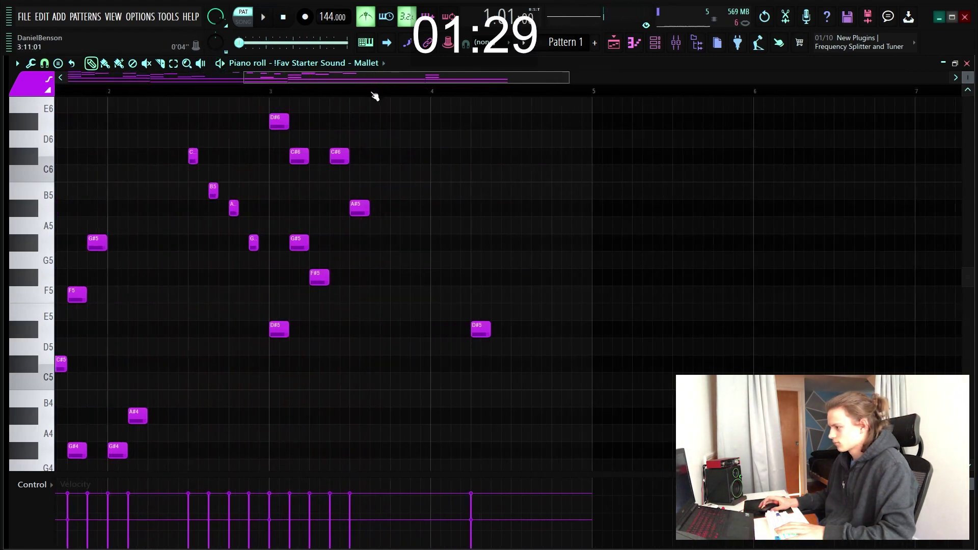
left_click(410, 276)
left_click(179, 84)
left_click(203, 91)
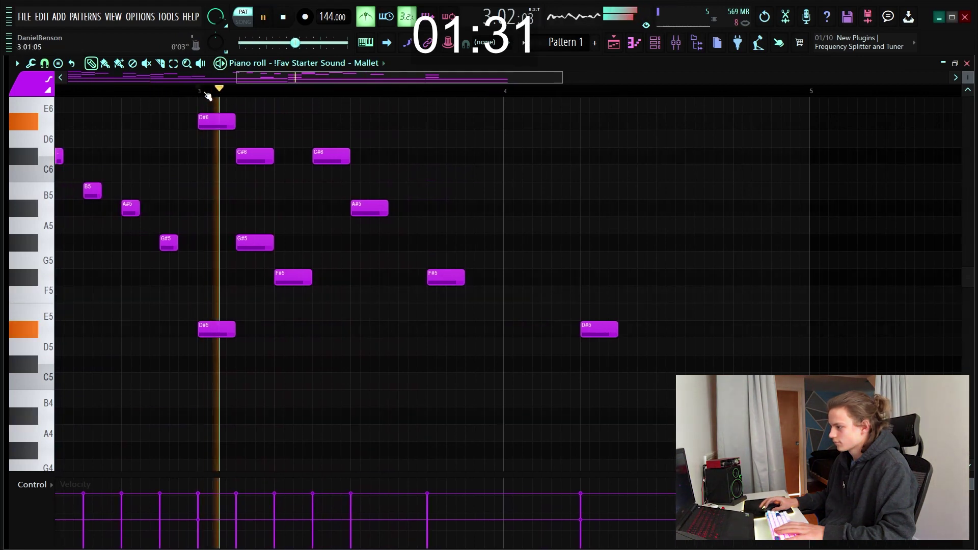
Reposition the later C#6 and the A#5 in bar 3 to steps 7 and 11, auditioning from bar 3
right_click(338, 155)
left_click(363, 156)
right_click(376, 207)
left_click(400, 209)
left_click(206, 92)
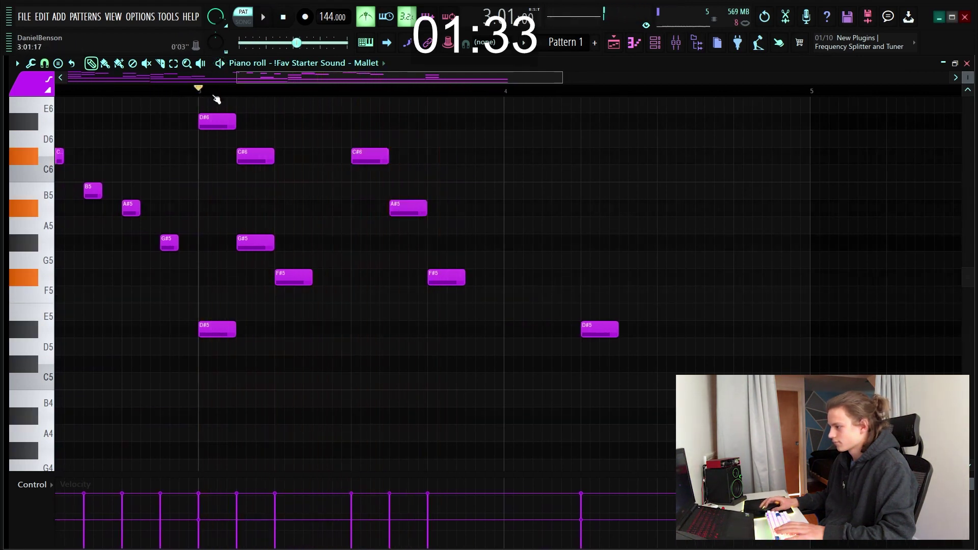
right_click(365, 160)
left_click(317, 158)
Fill bar 4 with A#5 at steps 1 and 9, G#5 at step 5, F#5 and F#4 at step 13, and G#4 at step 7
key("space")
key("space")
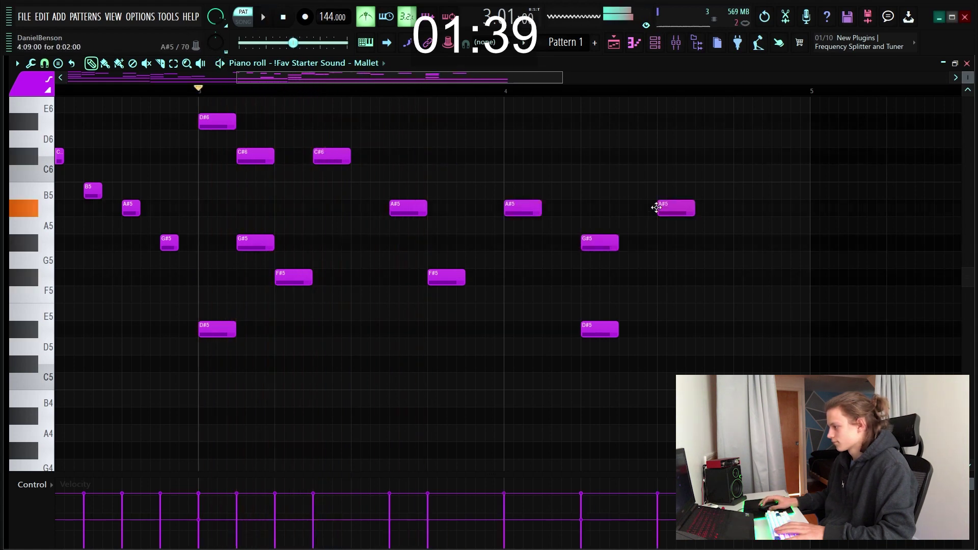
key("space")
scroll(735, 282, "down", 4)
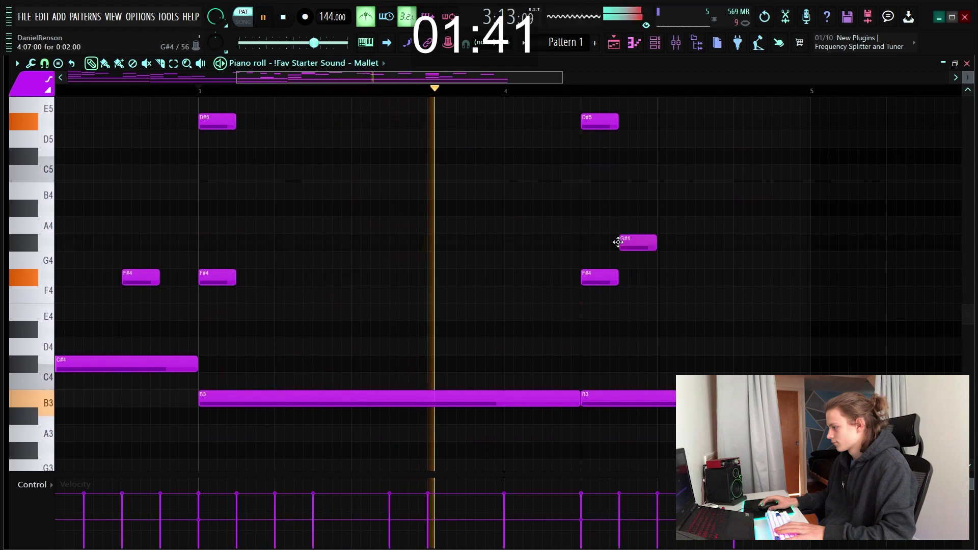
left_click(738, 277)
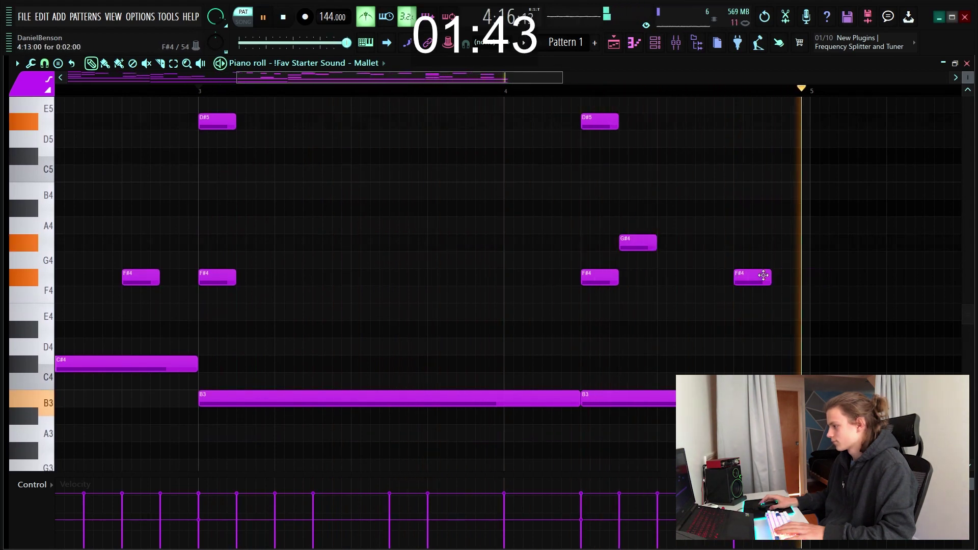
In bar 3, move the F#4 from step 1 to step 3 and add G#4 at step 9 and A#4 at step 13
scroll(261, 265, "up", 2)
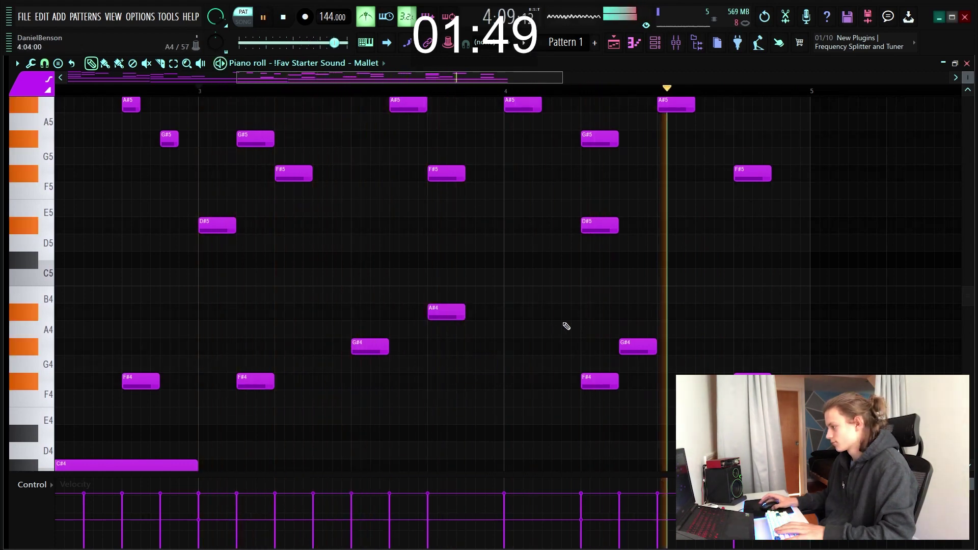
scroll(492, 83, "down", 5)
scroll(475, 93, "down", 5)
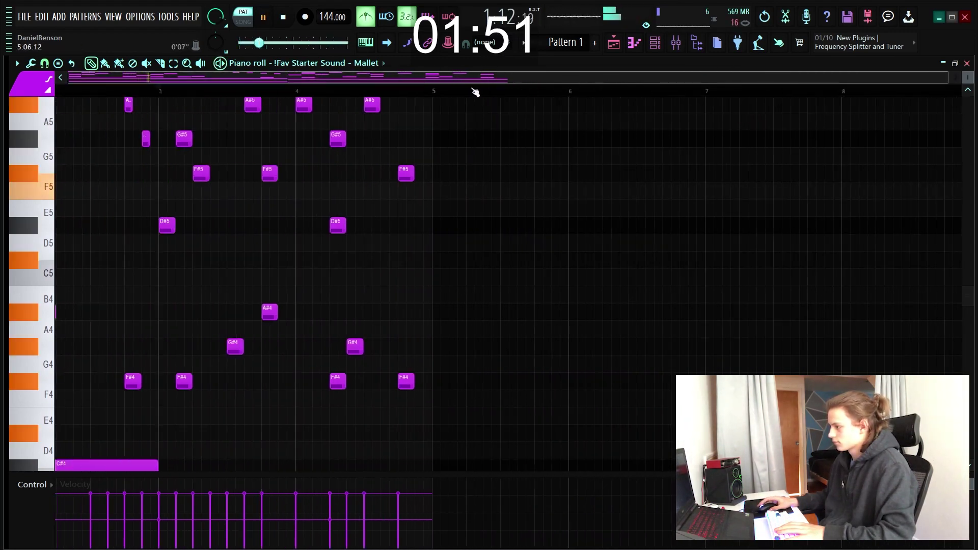
Turn off the metronome and duplicate the whole four-bar pattern into bars 5 to 8
scroll(476, 94, "down", 2)
left_click(364, 20)
scroll(438, 273, "up", 2)
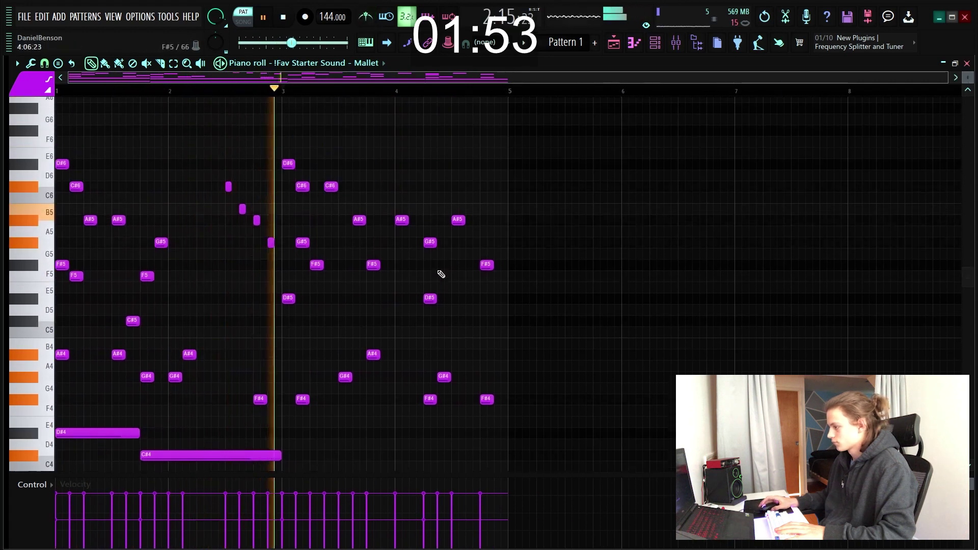
key("ctrl+a")
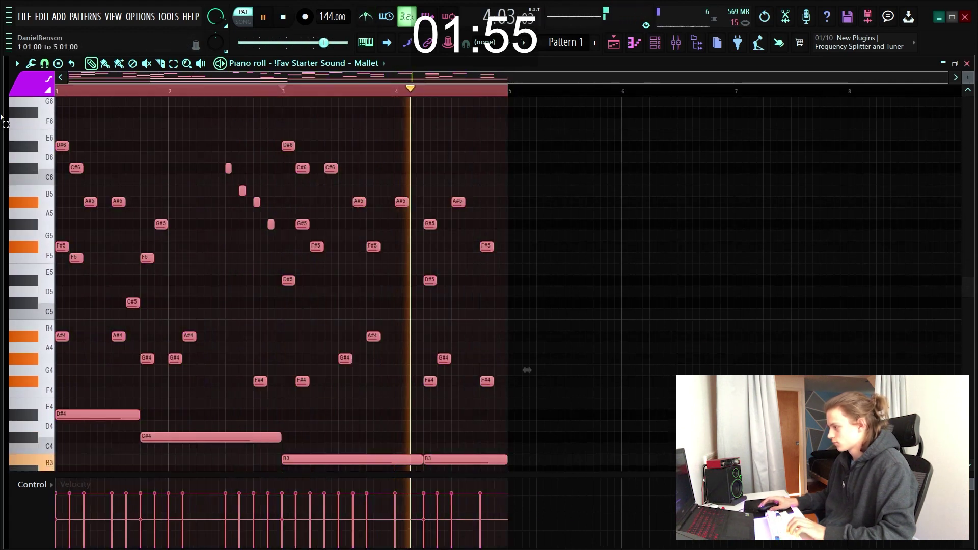
scroll(493, 93, "up", 2)
scroll(492, 93, "down", 2)
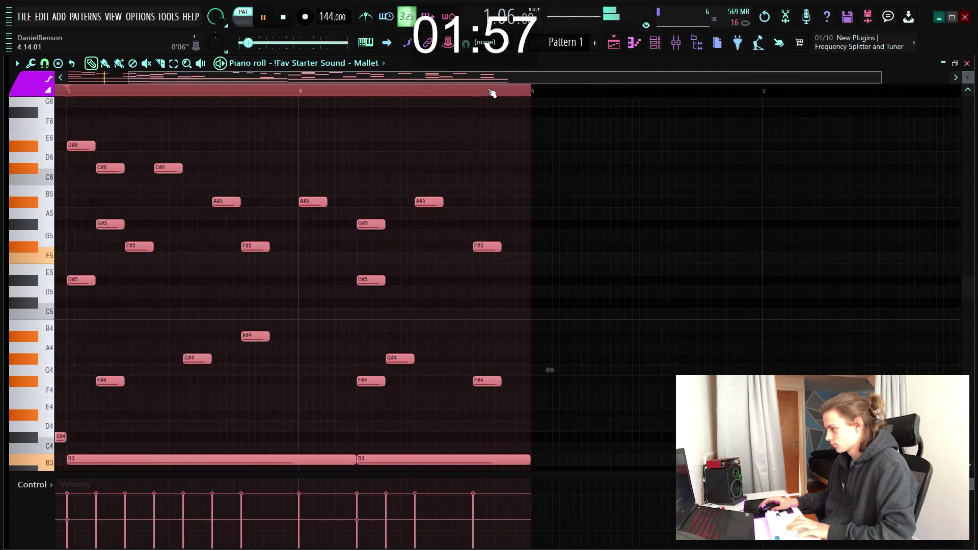
key("ctrl+b")
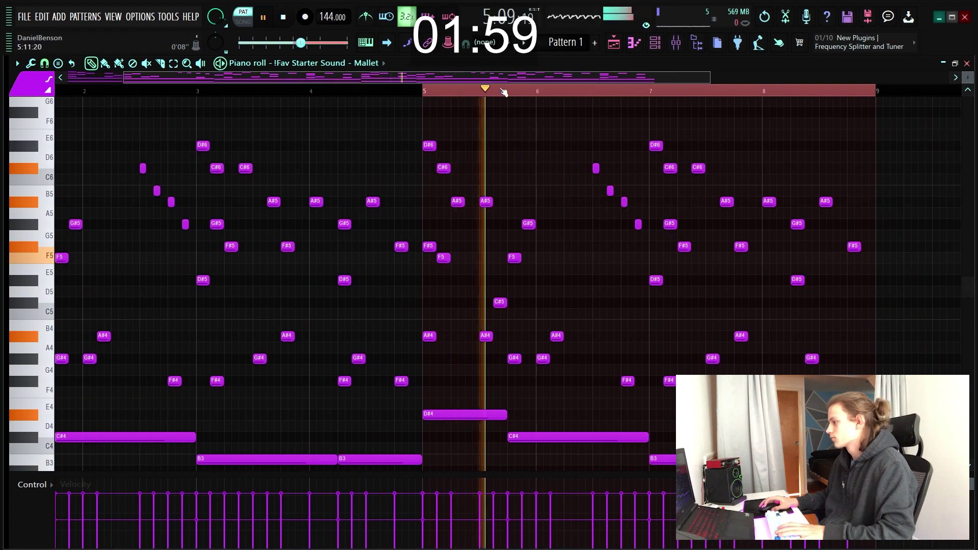
Add G#6 at steps 1 and 4 and F#6 at step 7 of bar 5, auditioning from just before bar 5
double_click(461, 92)
key("space")
key("space")
scroll(547, 96, "up", 2)
scroll(547, 99, "up", 2)
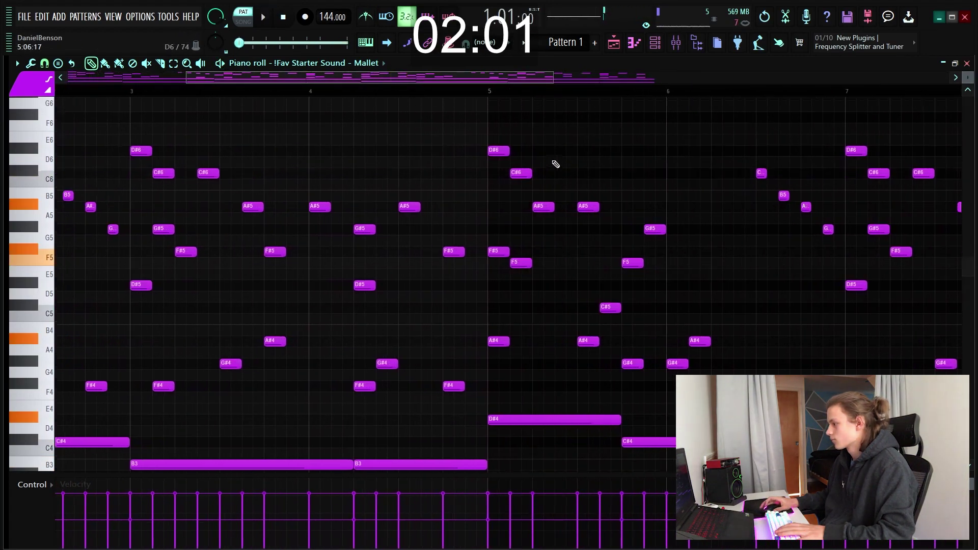
scroll(545, 170, "up", 3)
key("space")
left_click(488, 191)
left_click(527, 191)
left_click_drag(522, 190, 517, 190)
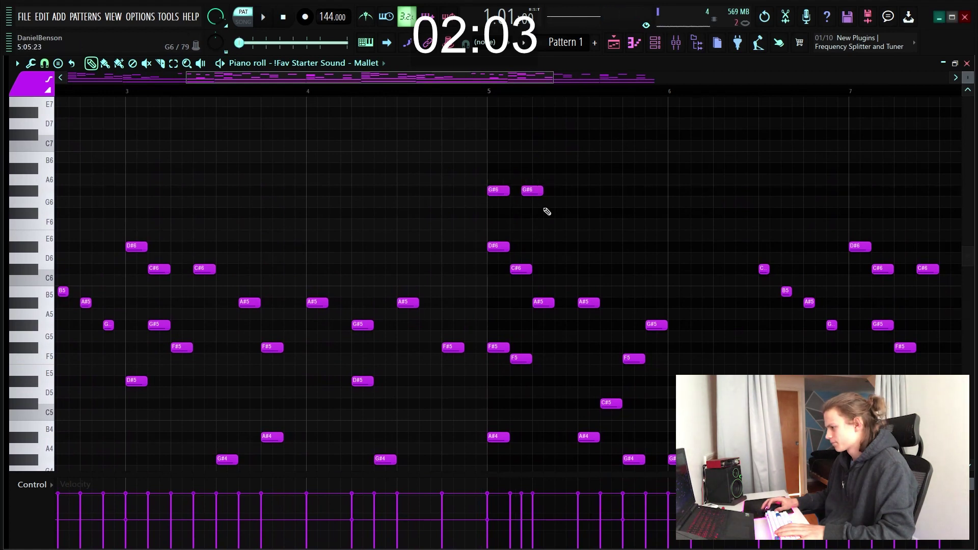
left_click(469, 96)
key("space")
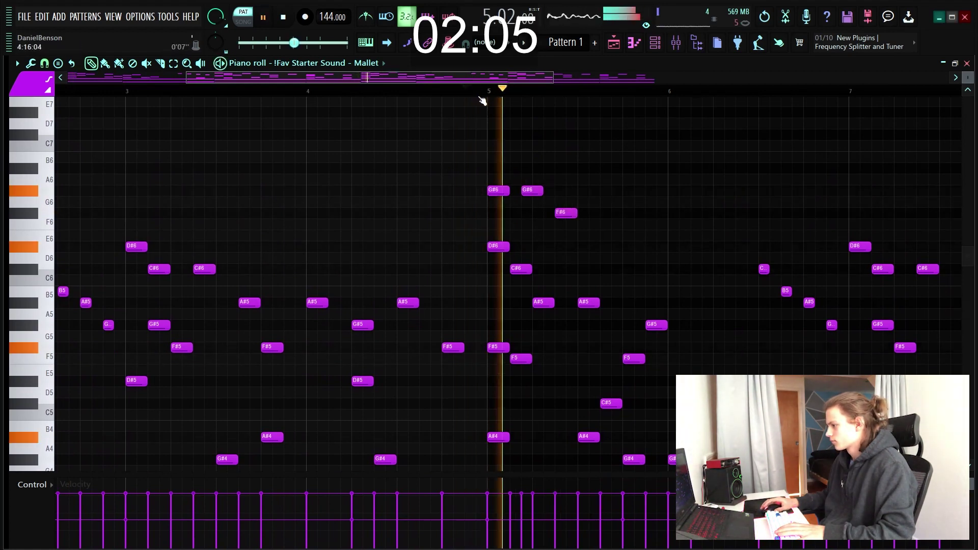
Add D#6 at step 1 and G#6 at step 13 of bar 6, and copy bar 5's G#6 and F#6 notes into bar 7
left_click(672, 247)
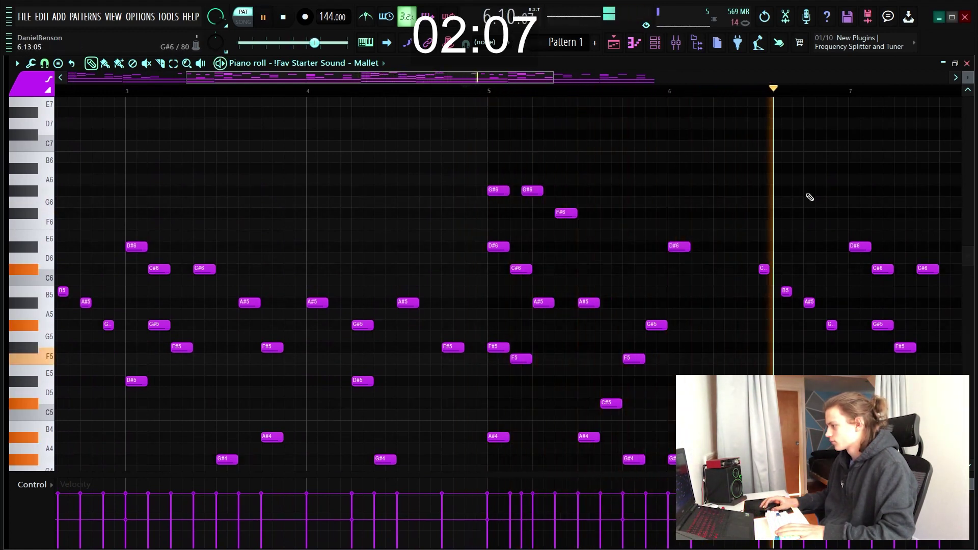
key("space")
left_click_drag(850, 152, 482, 251)
left_click_drag(660, 163, 493, 220)
left_click_drag(505, 190, 524, 190)
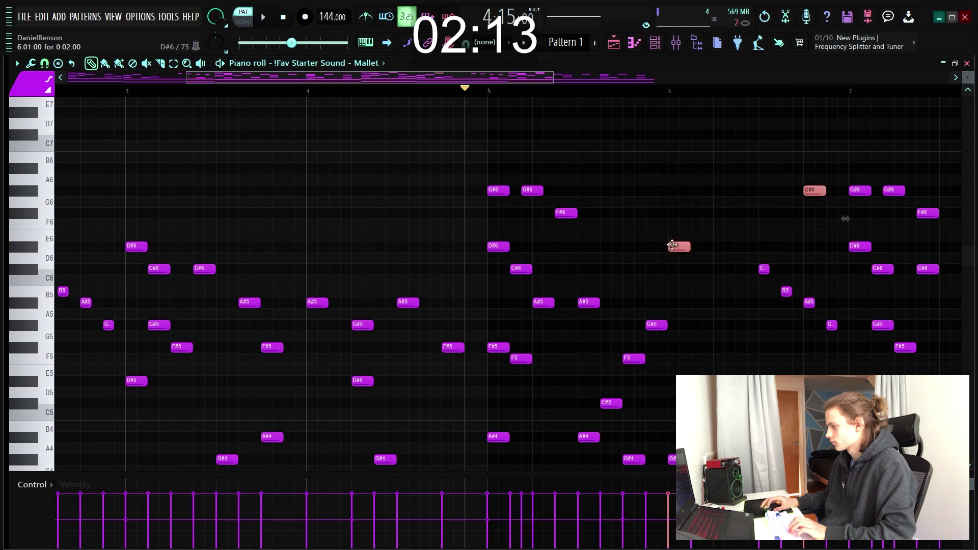
Copy the D#6 and G#6 from bar 6 to steps 1 and 13 of bar 8 while auditioning from bar 5
scroll(713, 245, "right", 4)
left_click(866, 246)
key("space")
left_click(839, 184)
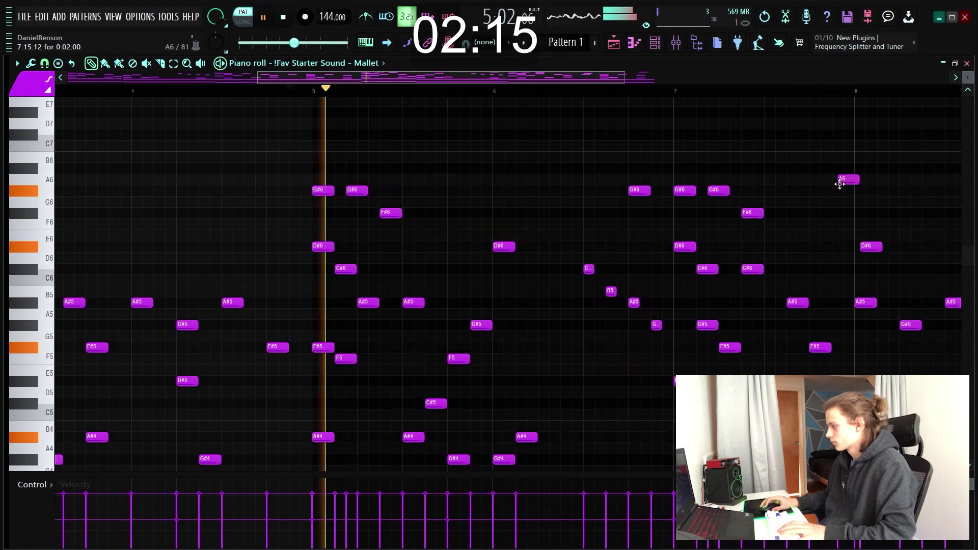
right_click(850, 180)
scroll(796, 91, "down", 4)
left_click_drag(885, 176, 788, 250)
left_click(824, 269, "ctrl")
scroll(665, 93, "down", 2)
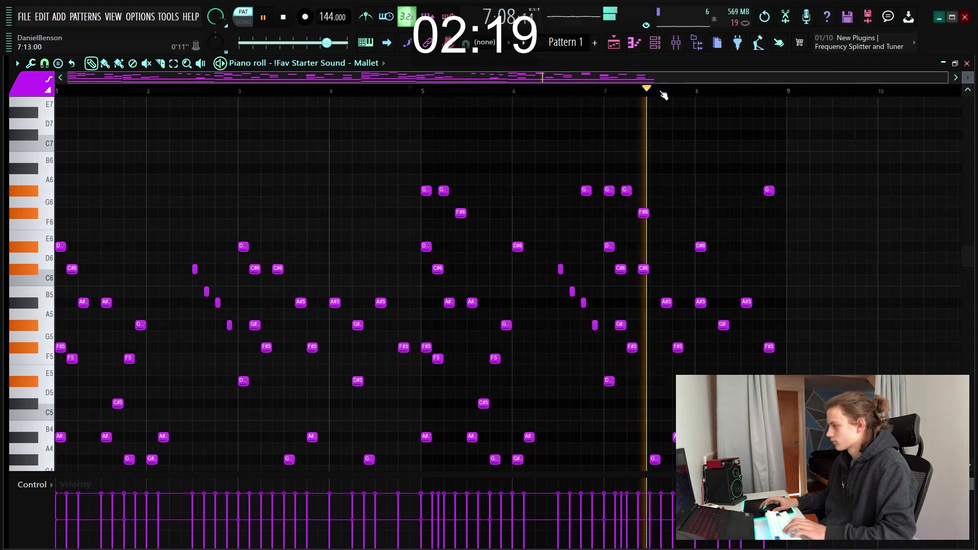
Split the low D#3, C#3 and B2 bass notes in bars 1 to 4 into repeated four-step notes
scroll(661, 92, "down", 1)
left_click(460, 122)
right_click(460, 123)
mouse_move(968, 78)
left_mouse_down()
mouse_move(967, 99)
mouse_move(968, 60)
left_mouse_up()
scroll(295, 137, "down", 3)
left_click(342, 91)
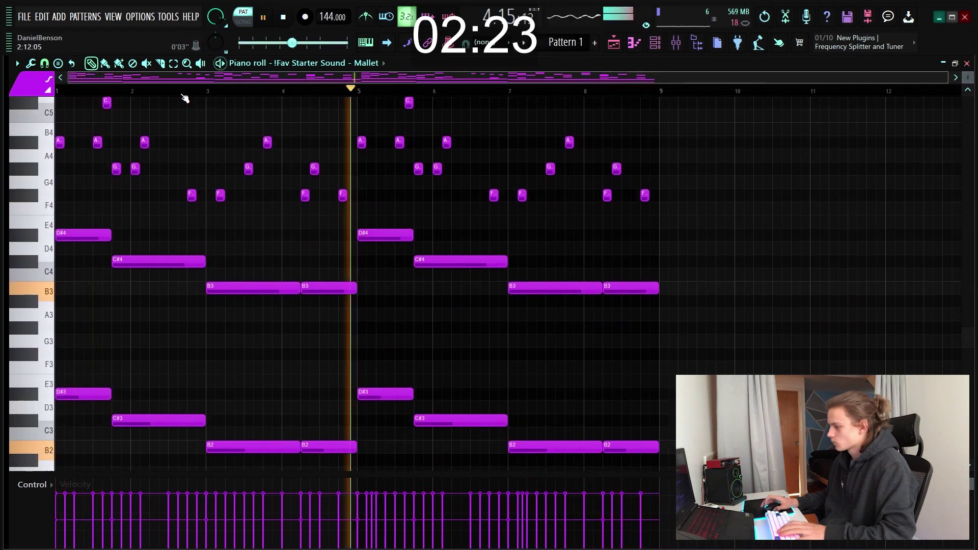
scroll(153, 83, "up", 2)
key("space")
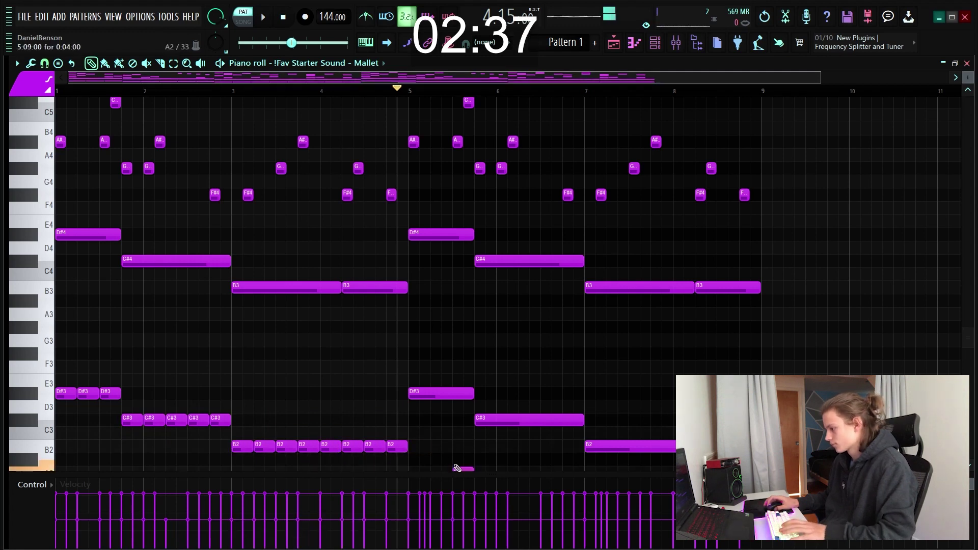
Delete the long low bass notes in bars 5 to 8 and duplicate the repeated bass notes of bars 1 to 4 there
right_click(457, 469)
right_click(449, 393)
right_click(499, 418)
scroll(586, 407, "down", 1)
right_click(599, 393)
left_click_drag(517, 304, 61, 408)
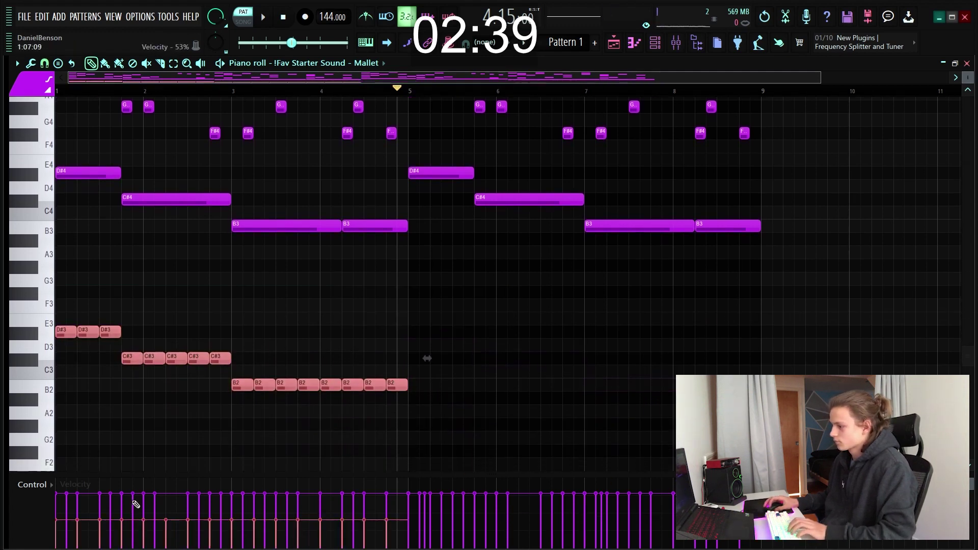
key("ctrl+b")
key("ctrl+d")
key("space")
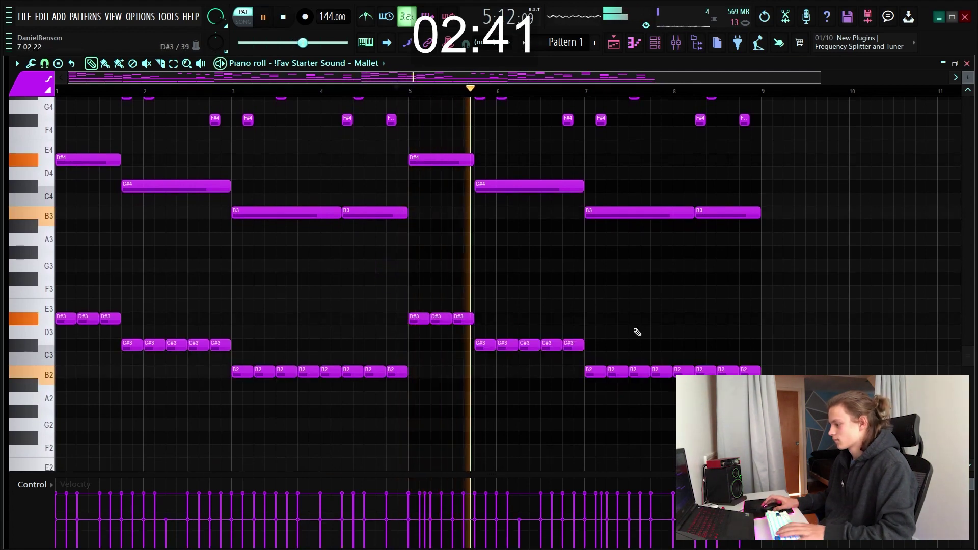
left_click(346, 301)
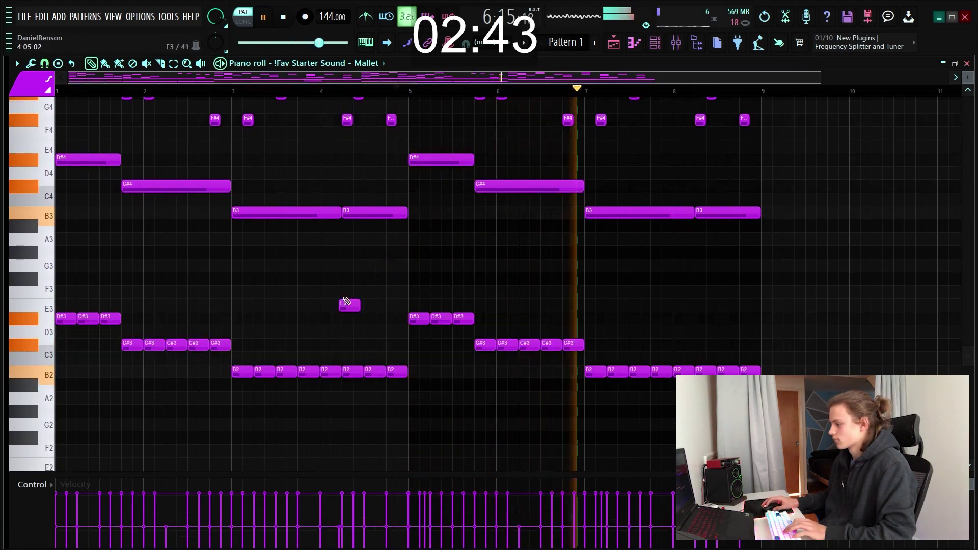
Replace the mallet channel's instrument with Serum in the channel rack
scroll(346, 301, "up", 4)
key("F6")
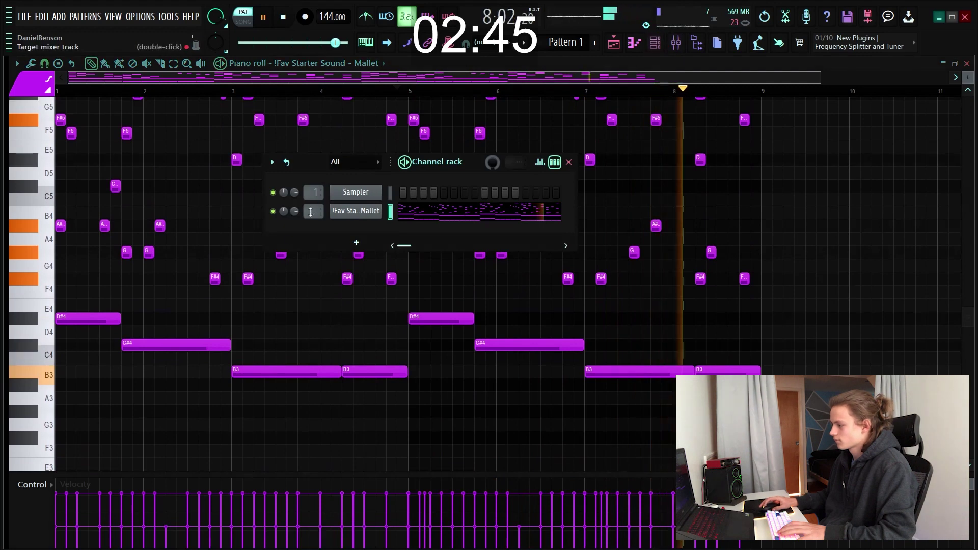
right_click(356, 211)
mouse_move(417, 303)
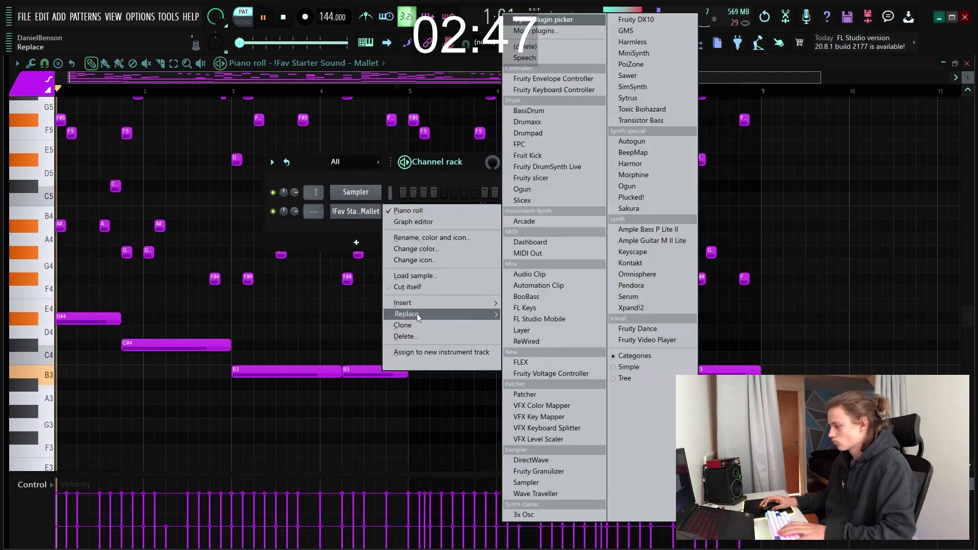
left_click(637, 297)
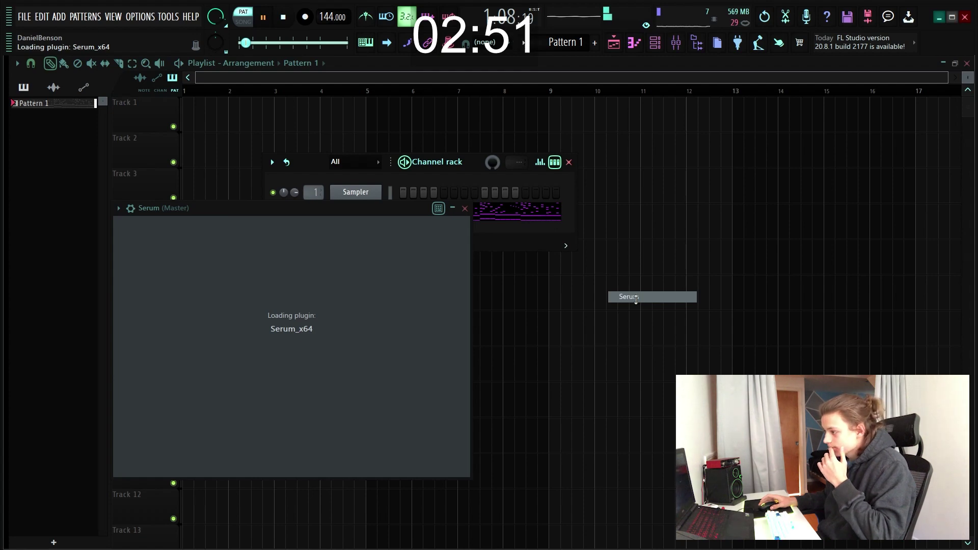
Load SY - lazy from the 2k Serum Presets folder and go back one preset to PL - saveme
left_click(374, 227)
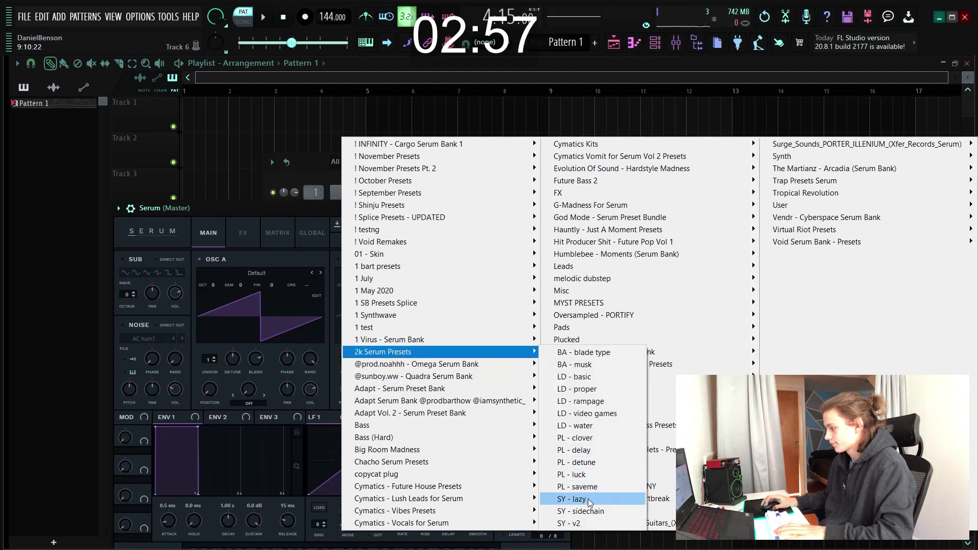
left_click(579, 500)
left_click(471, 225)
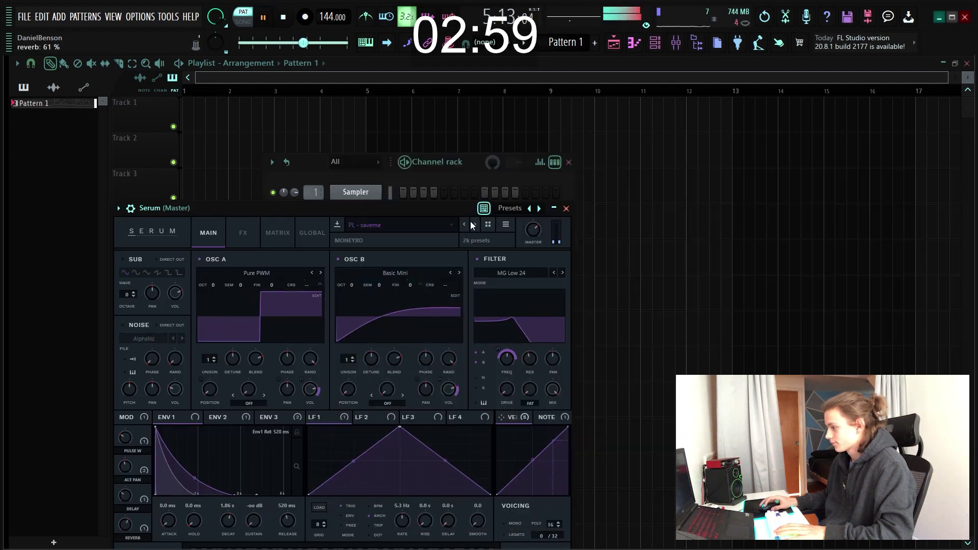
left_click(564, 208)
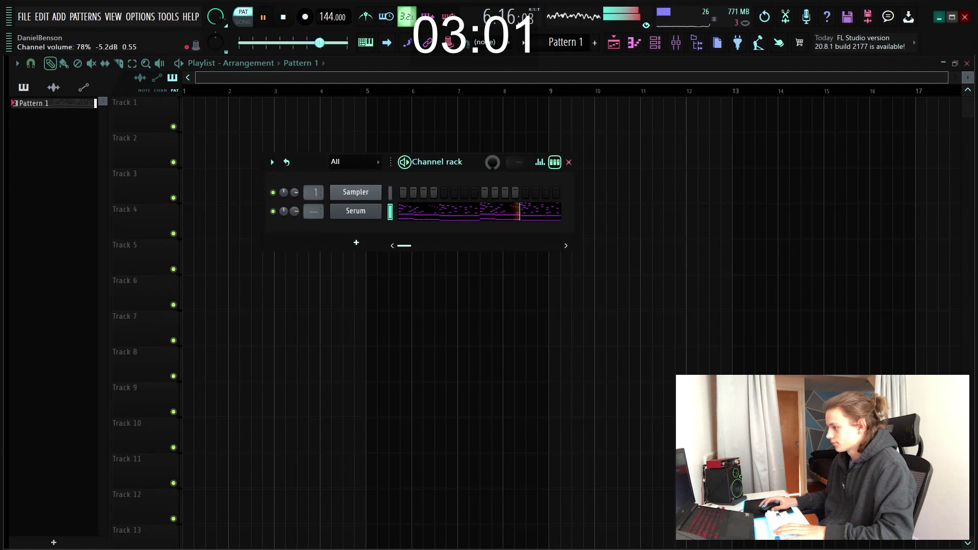
Switch Serum to the PL - luck preset and lower its channel volume to 65%
left_click_drag(294, 212, 294, 224)
left_click(372, 216)
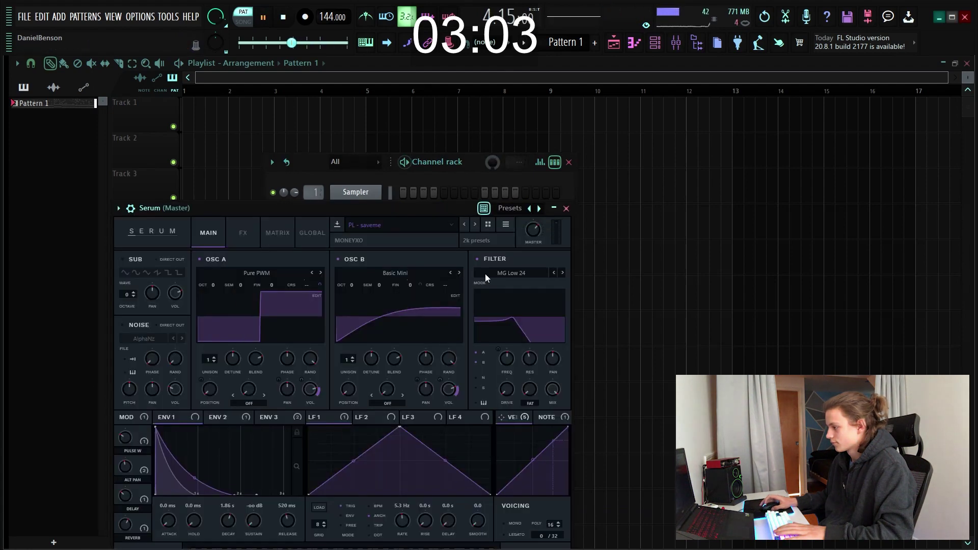
key("space")
left_click(465, 225)
key("space")
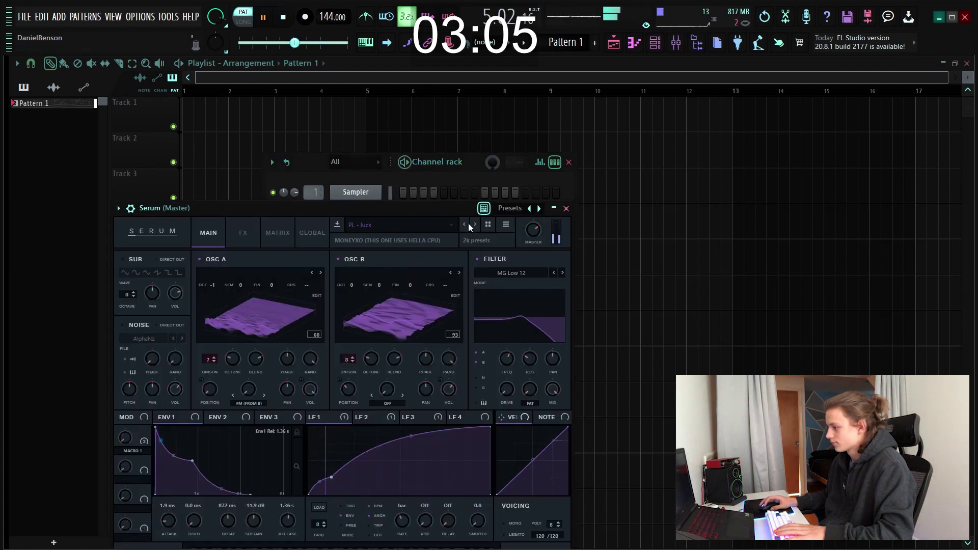
left_click(566, 208)
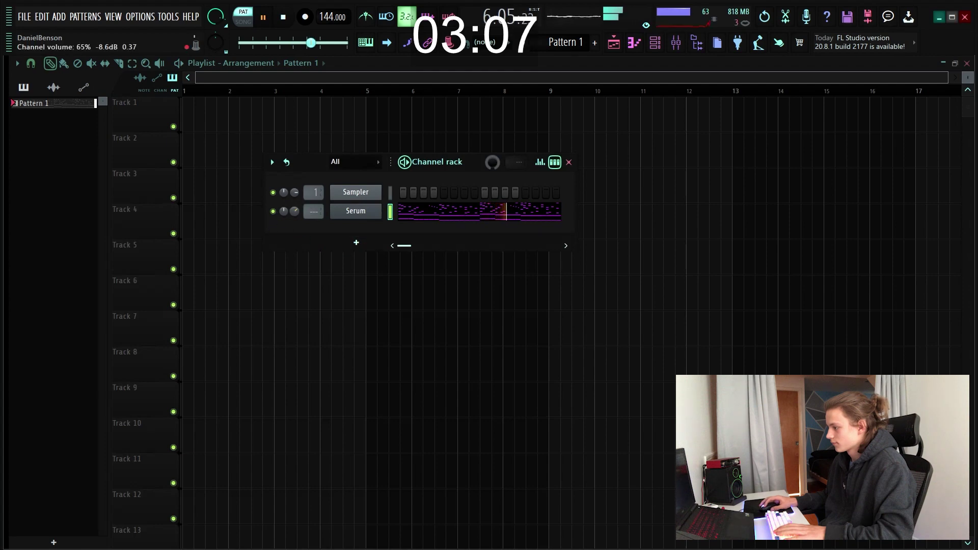
Add a second Serum channel and load the BA - musk preset from 2k Serum Presets
left_click(356, 243)
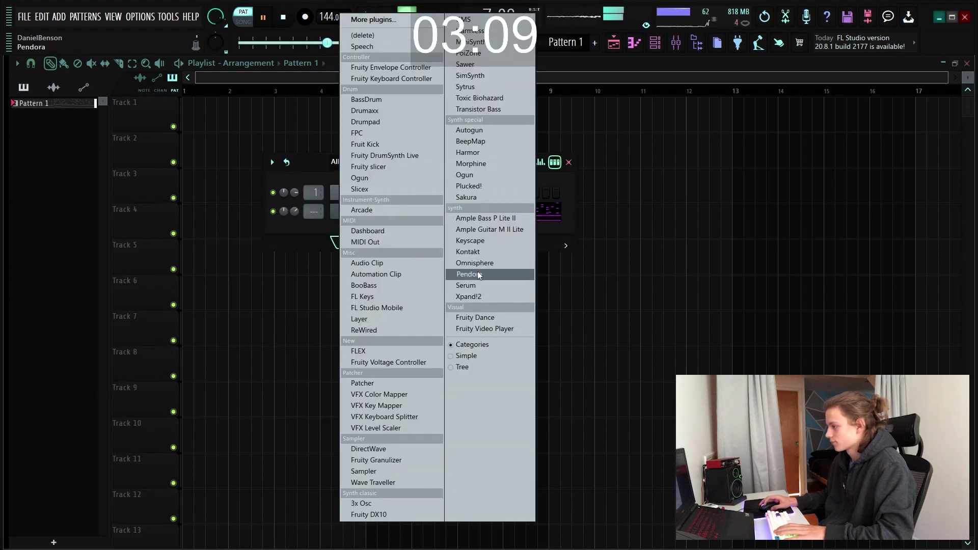
left_click(481, 289)
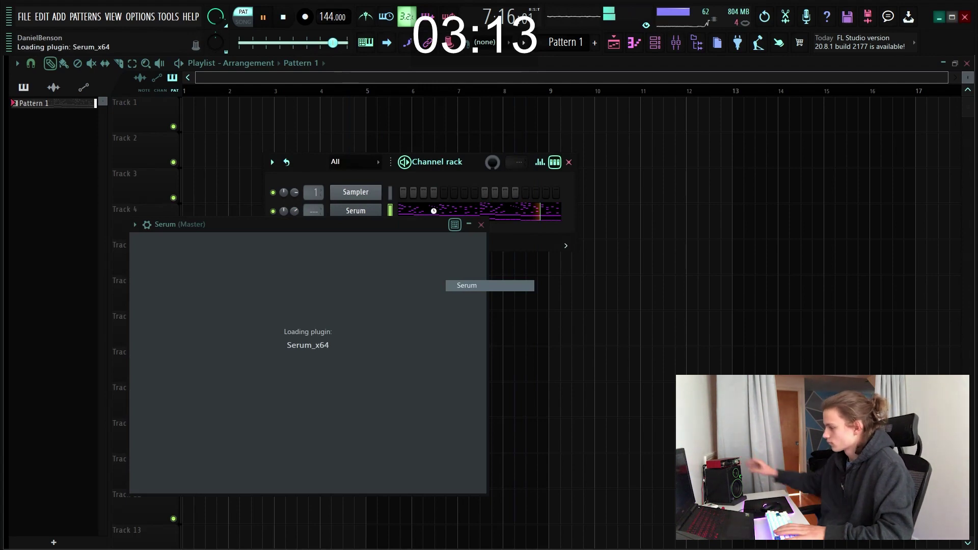
left_click(389, 258)
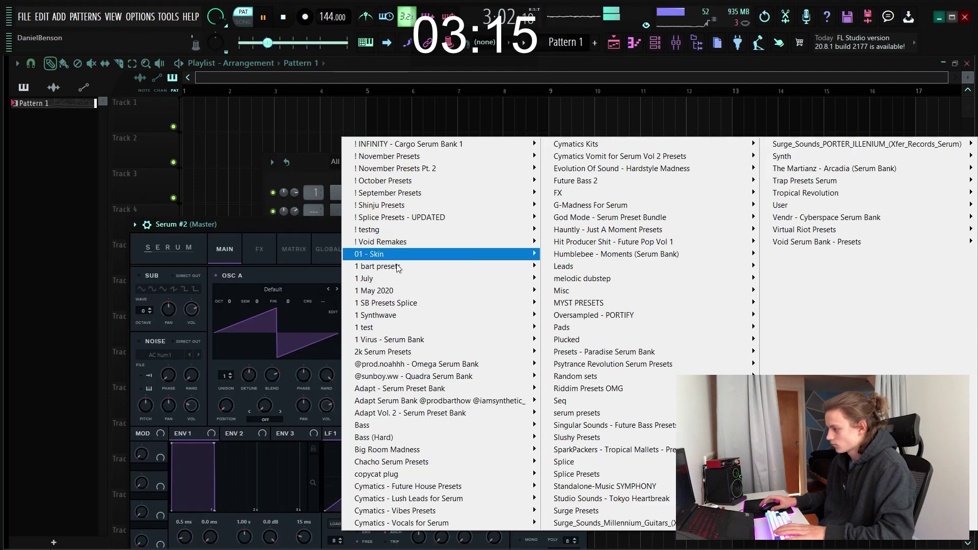
mouse_move(387, 355)
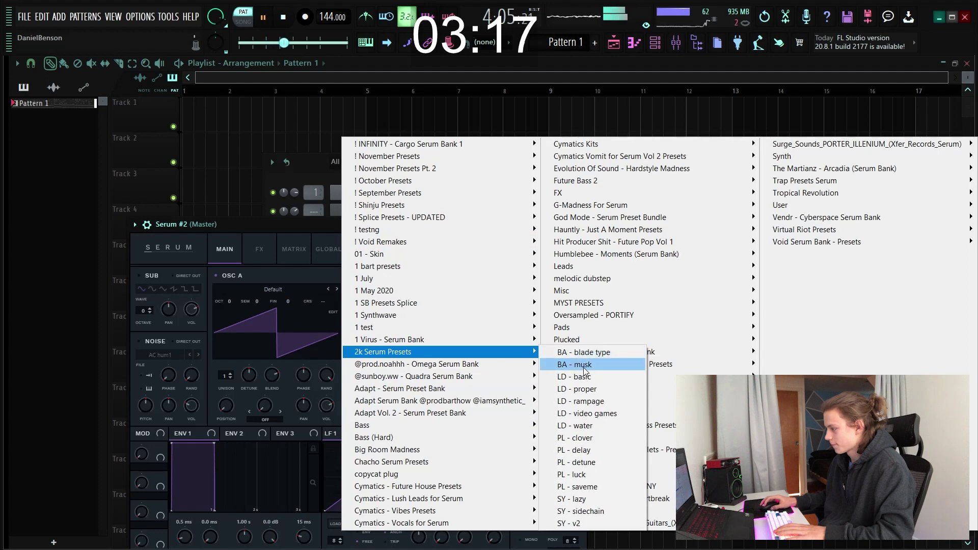
left_click(584, 365)
left_click(585, 222)
Open the second Serum's piano roll and place D#4 at bar 1, C#4 at step 13 of bar 1 and B3 at bar 3
right_click(359, 230)
left_click(390, 229)
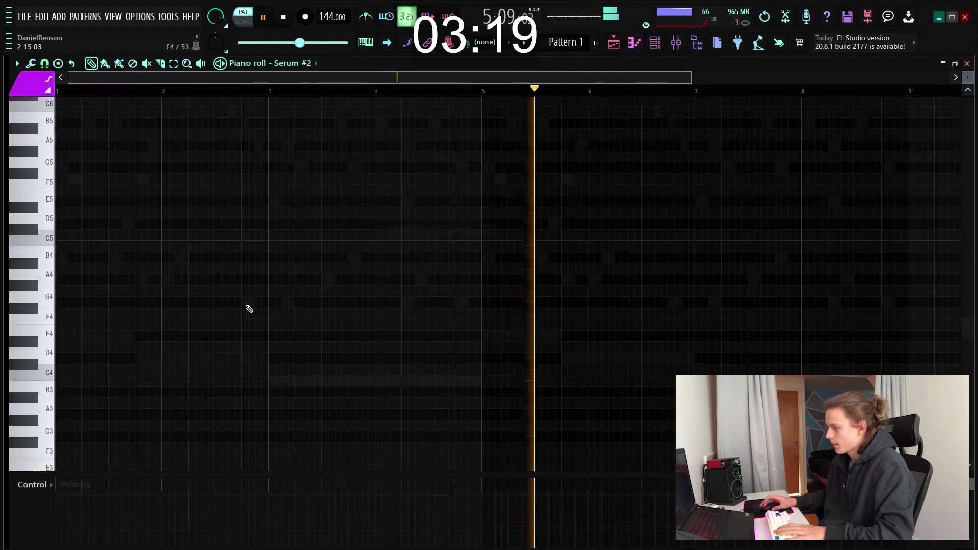
scroll(245, 309, "down", 2)
left_click(59, 284)
left_click_drag(120, 308, 136, 313)
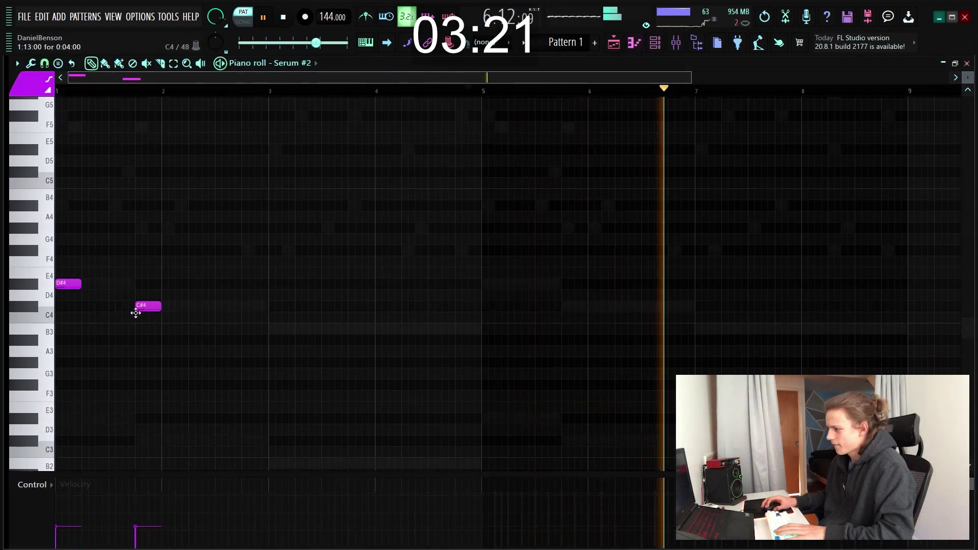
Lengthen the D#4, C#4 and B3 bass notes end to end through bar 4 and duplicate them into bars 5 to 8
key("ctrl+a")
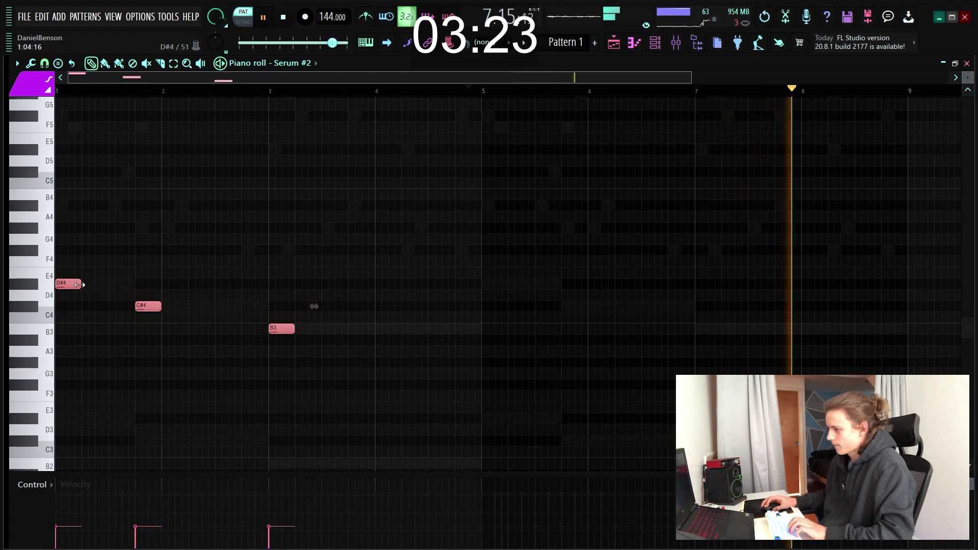
left_click_drag(79, 285, 134, 285)
left_click(220, 283)
left_click_drag(213, 306, 275, 310)
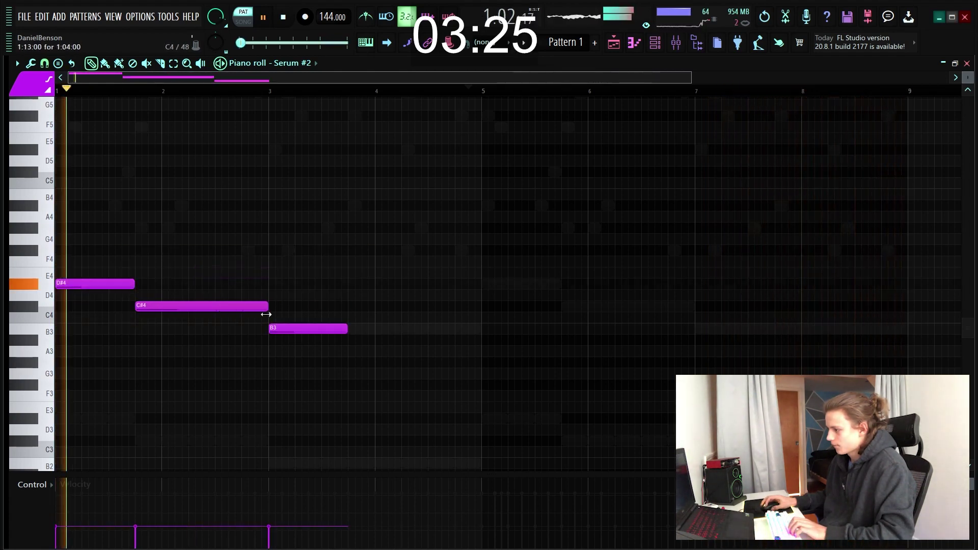
left_click_drag(346, 329, 478, 335)
key("ctrl+a")
key("ctrl+b")
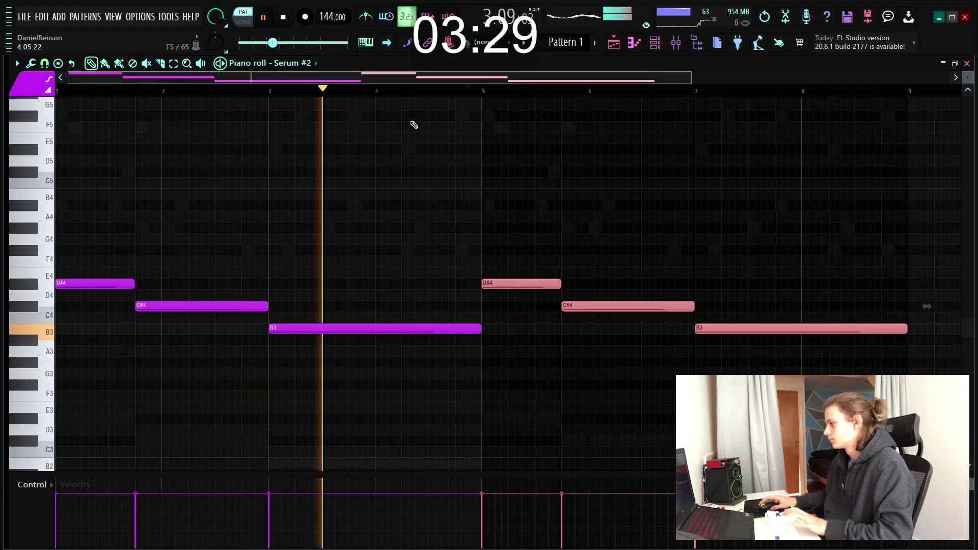
scroll(409, 94, "right", 2)
scroll(409, 94, "down", 2)
left_click(448, 206)
right_click(450, 206)
left_click(677, 48)
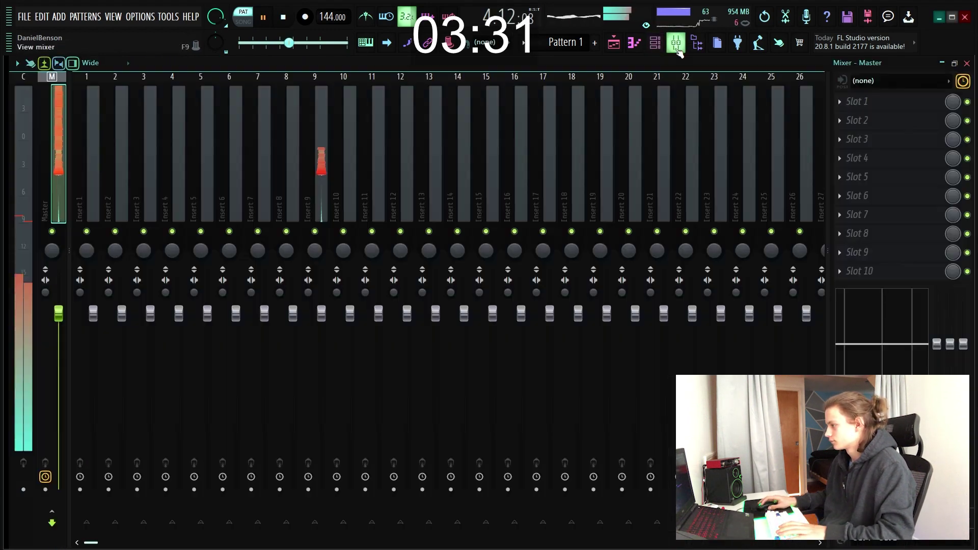
Add a third Serum channel with the PL - Necklace preset from the Omega Serum Bank and move it above Serum #2
left_click(656, 43)
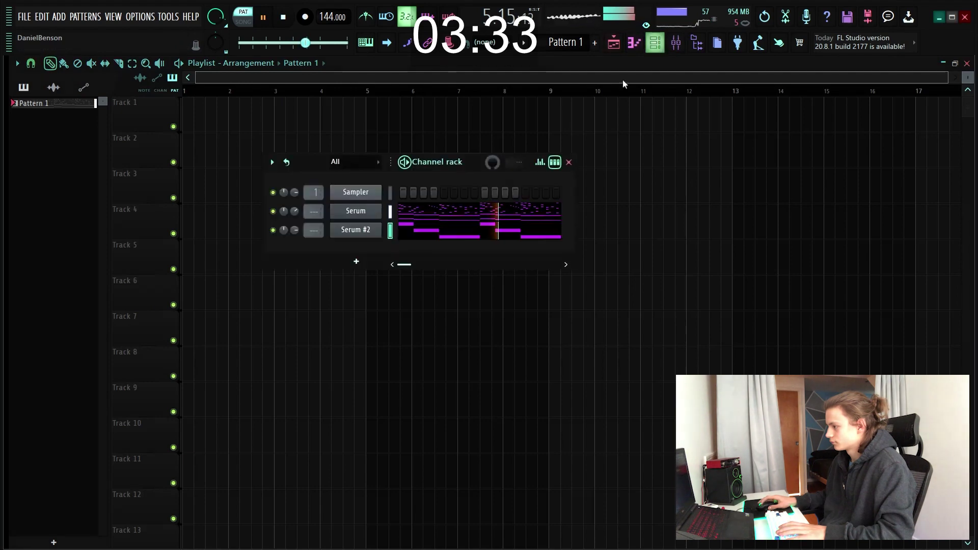
left_click(357, 261)
left_click(476, 286)
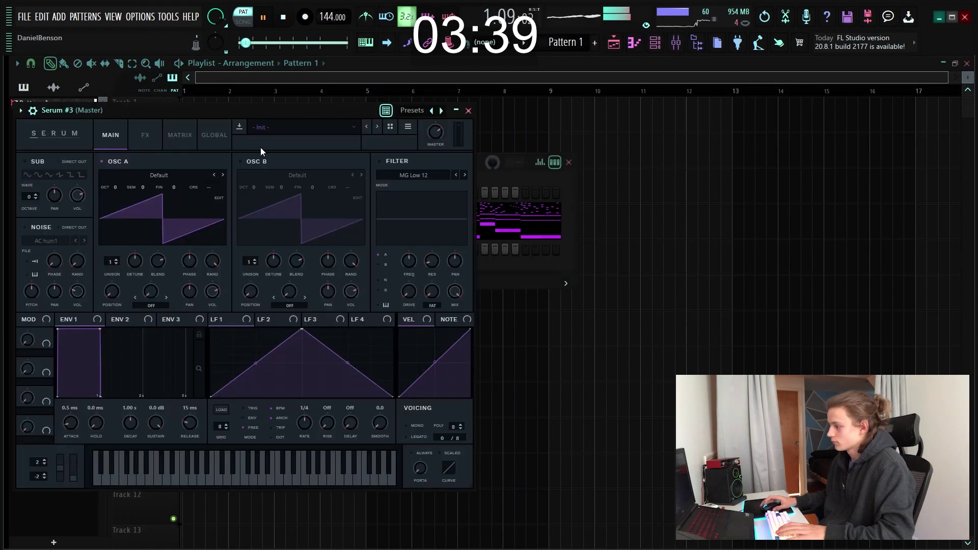
left_click(261, 143)
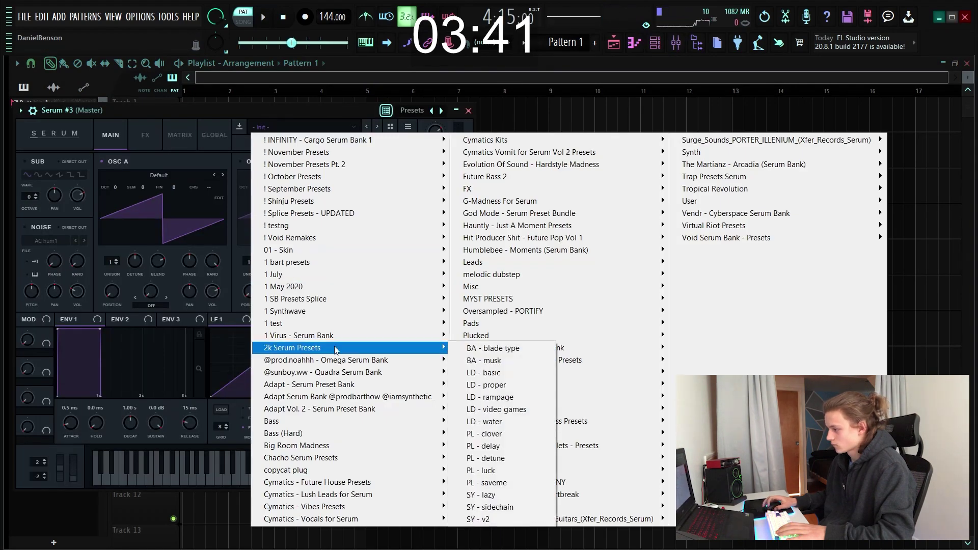
mouse_move(295, 365)
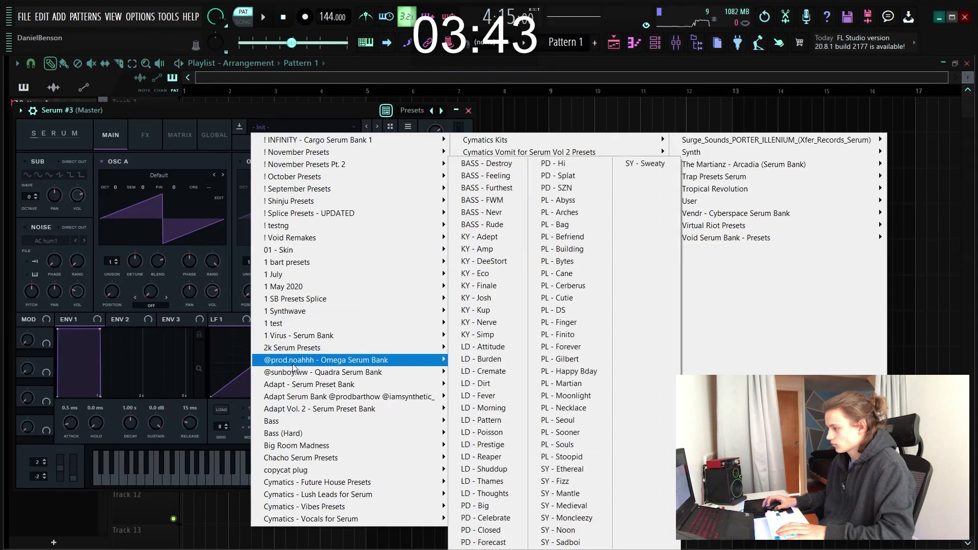
left_click(592, 434)
left_click(468, 111)
key("space")
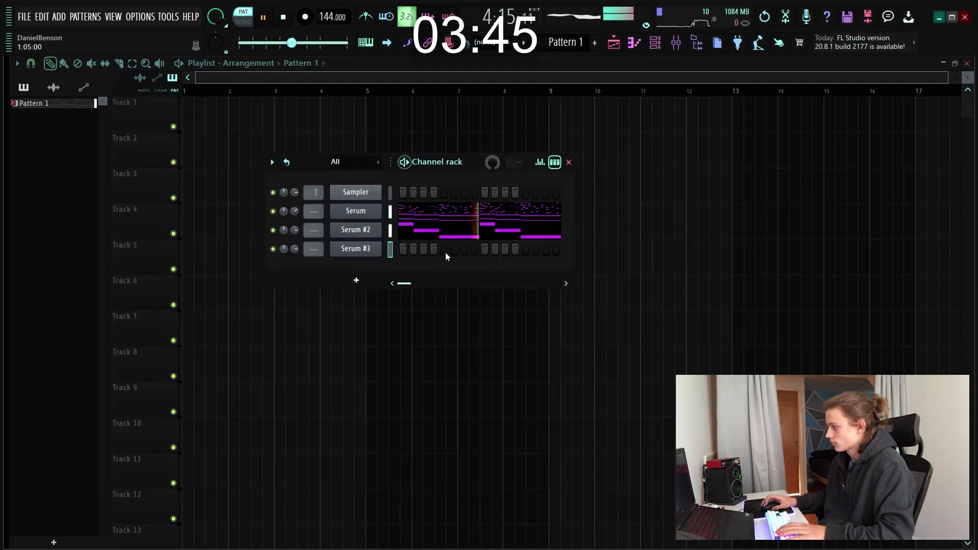
key("alt+Up")
Open Serum #3's piano roll and place a G#6 note at the start of bar 5, shortened to two steps
right_click(379, 224)
left_click(414, 231)
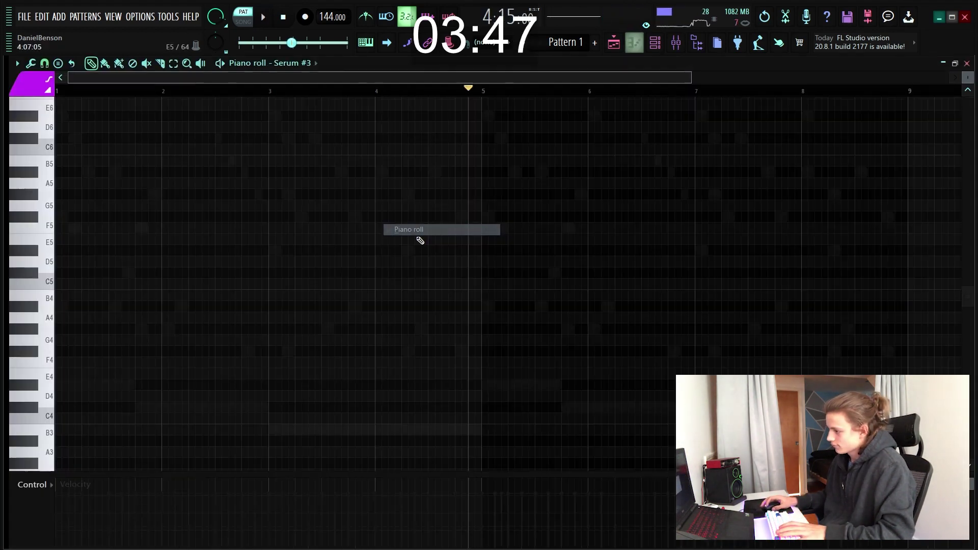
scroll(541, 216, "up", 2)
key("space")
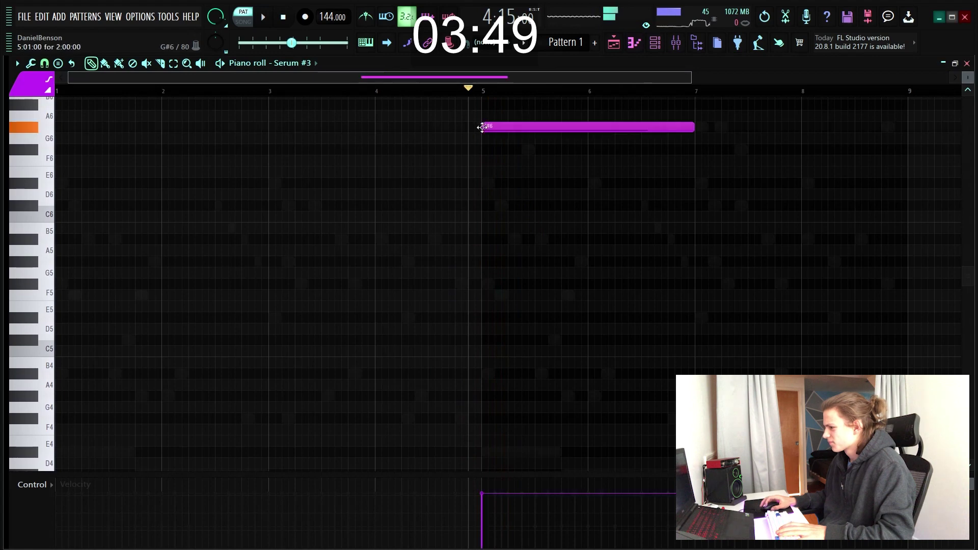
scroll(542, 94, "up", 4)
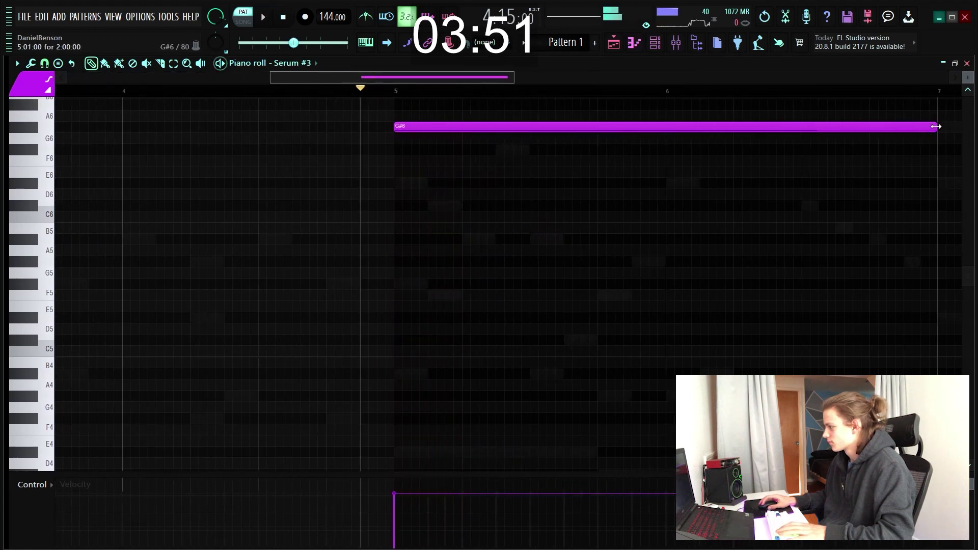
mouse_move(939, 127)
left_mouse_down()
mouse_move(354, 137)
mouse_move(428, 135)
left_mouse_up()
Add a second two-step G#6 at step 4 of bar 5, auditioning its timing against the pattern
left_click(458, 127)
key("space")
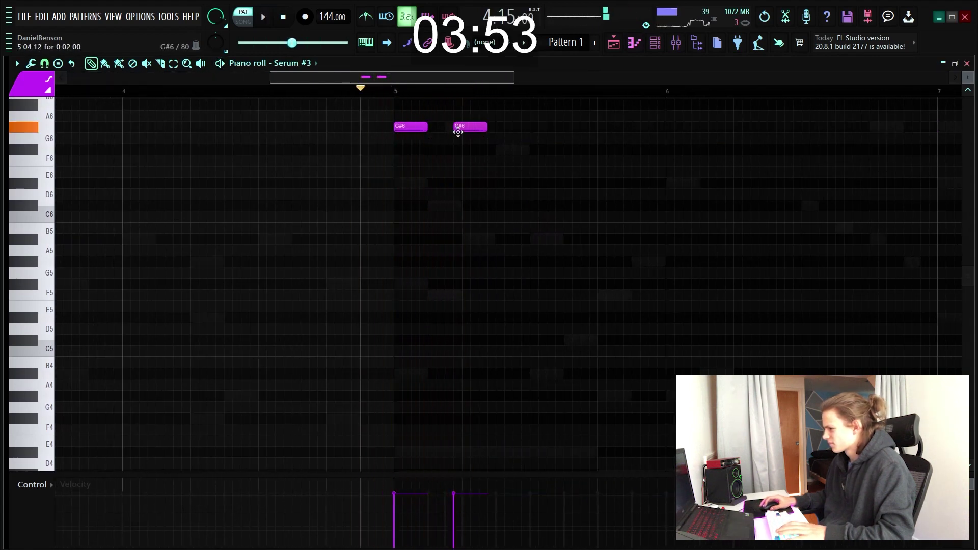
left_click(431, 128)
key("space")
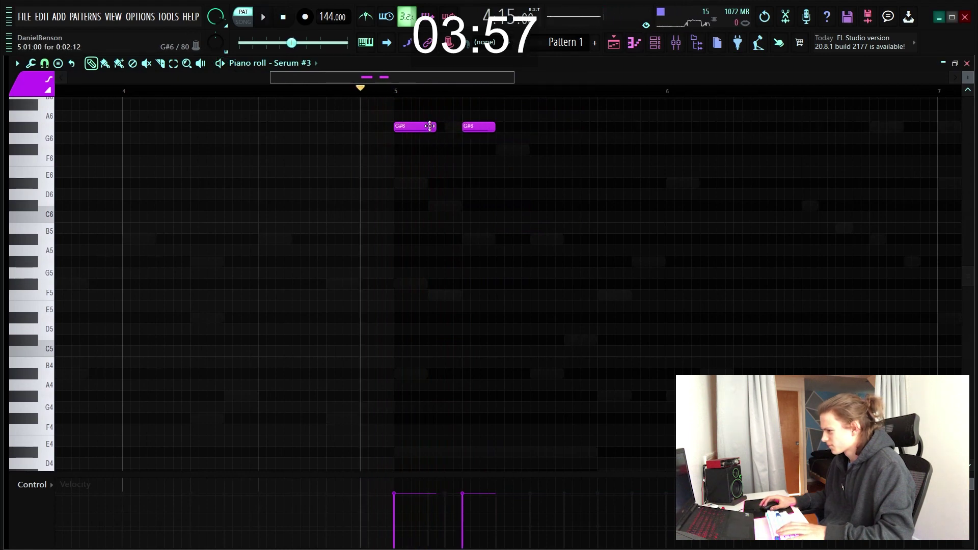
key("space")
right_click(472, 125)
key("space")
key("space")
left_click_drag(436, 128, 432, 134)
key("space")
left_click(447, 131)
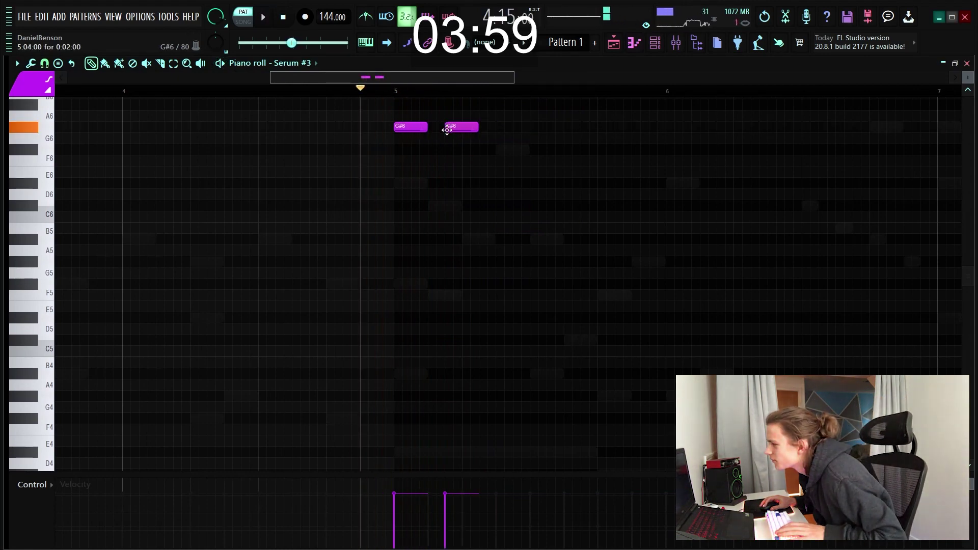
Continue the phrase with F#6 at step 7 of bar 5 and D#6 at the start of bar 6
key("space")
left_click(496, 150)
left_click(667, 183)
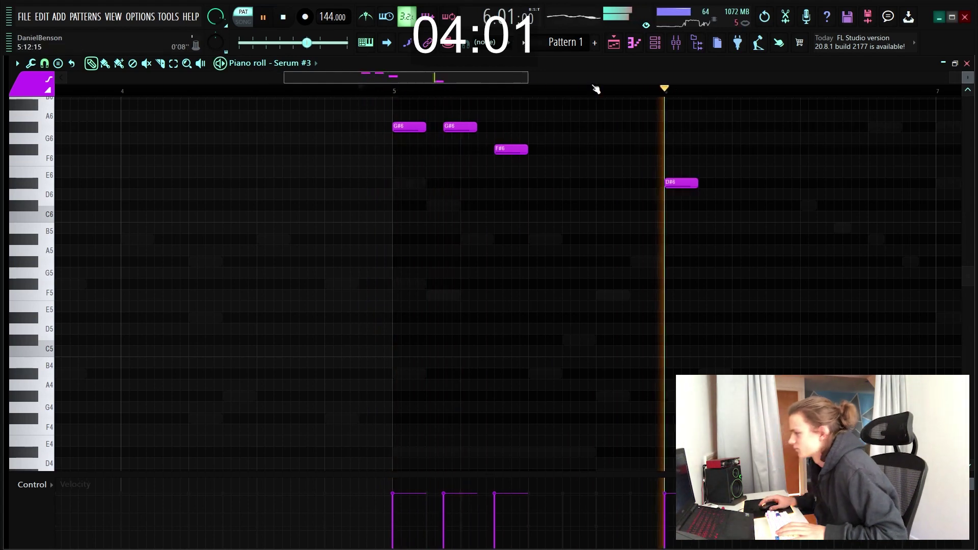
scroll(595, 92, "down", 4)
key("space")
left_click(640, 284)
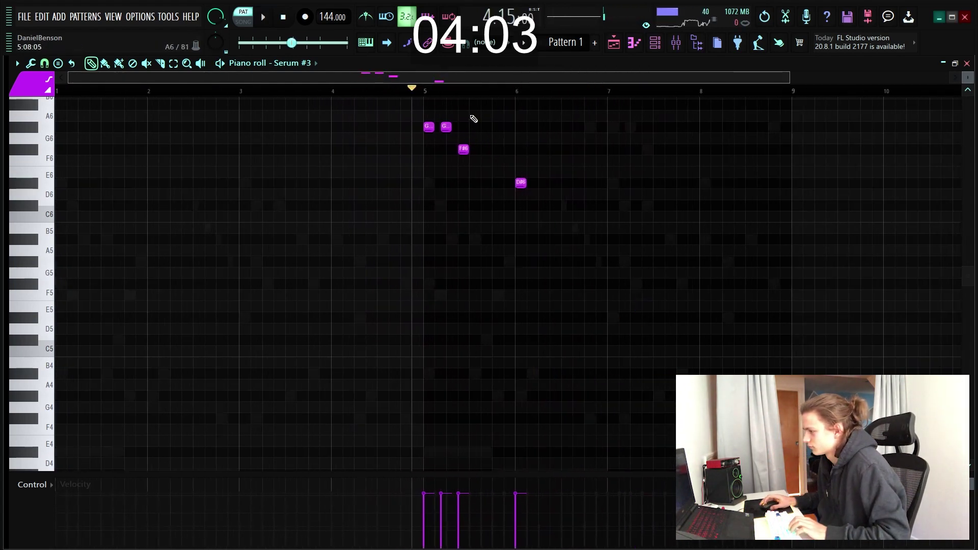
Move the four-note phrase to bars 1 and 2 and duplicate it into bars 3 and 4
left_click_drag(576, 105, 309, 251, "ctrl")
left_click_drag(428, 128, 249, 130)
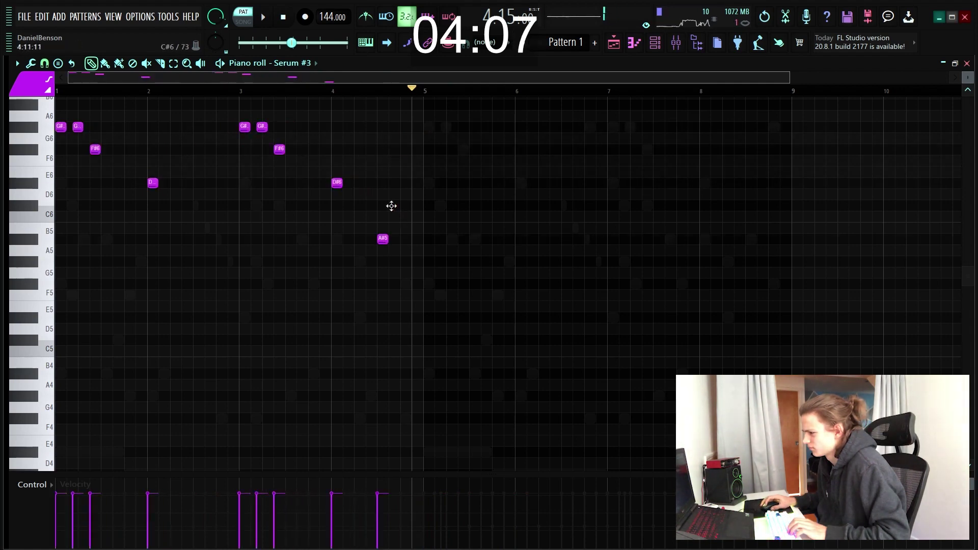
Finish bar 4 with A#5 at step 9, C#6 at step 11 and D#6 at step 13
left_click(363, 90)
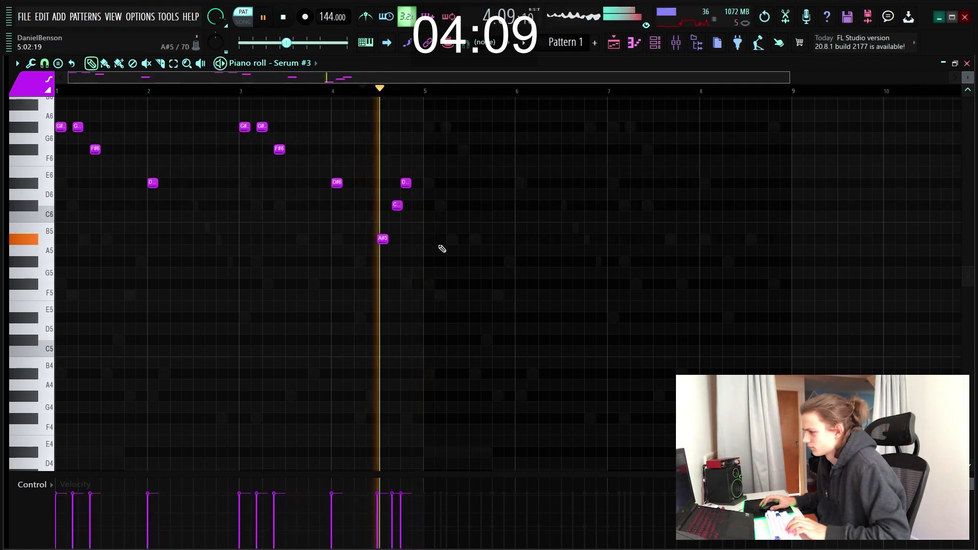
key("space")
key("space")
left_click(429, 210)
right_click(431, 210)
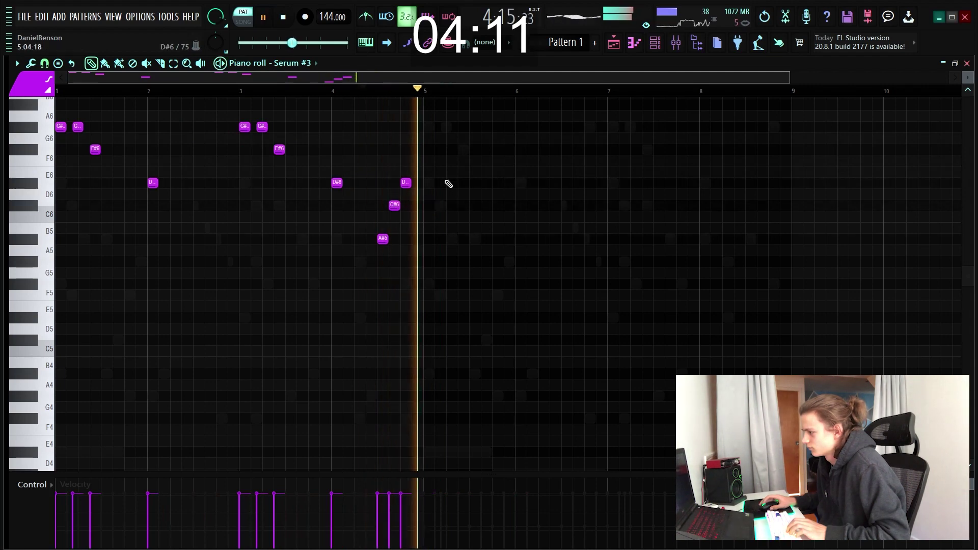
key("space")
key("space")
Duplicate the whole four-bar Serum #3 phrase into bars 5 to 8 and play it back
left_click_drag(422, 93, 342, 100, "ctrl")
key("ctrl+a")
key("ctrl+b")
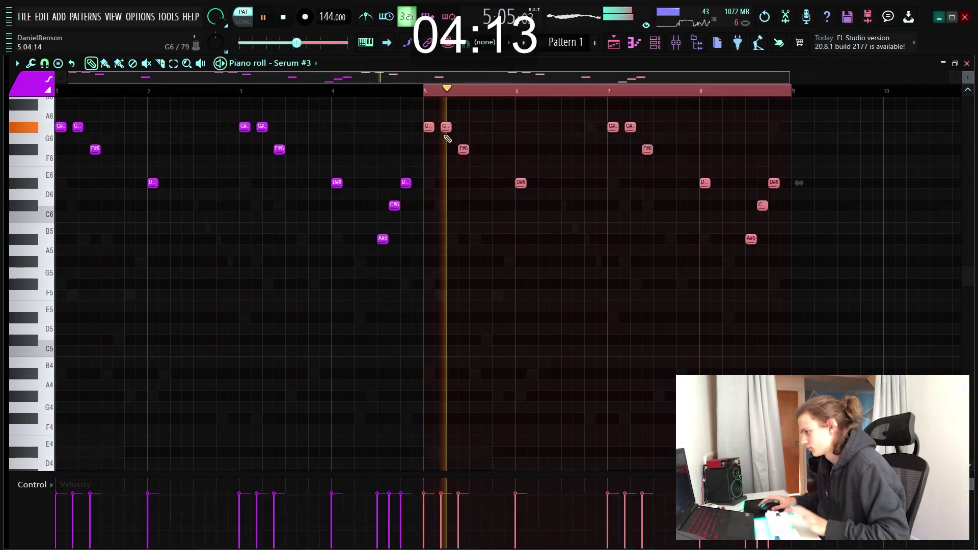
left_click(452, 91)
key("space")
key("space")
Open Serum #3's plugin window and play the pattern to check how the pluck sounds
key("F6")
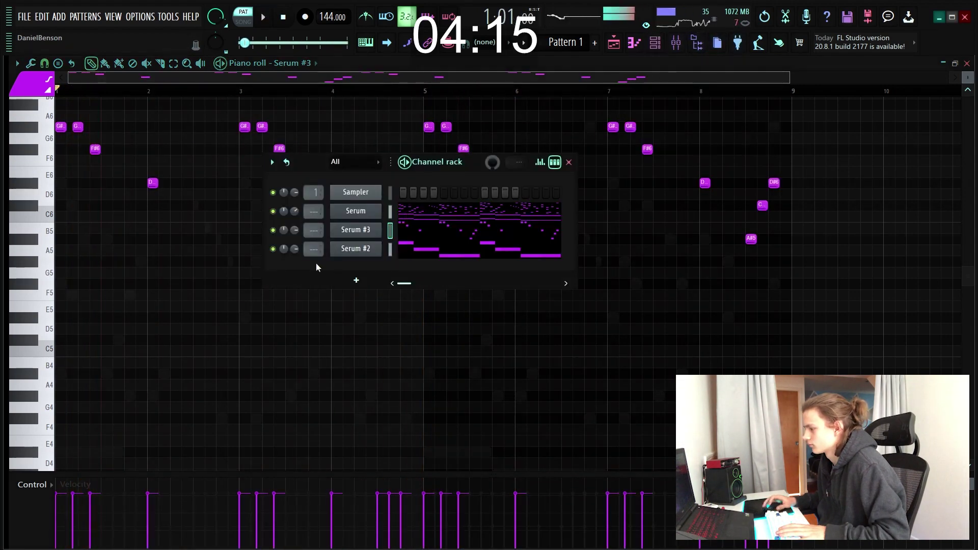
left_click(369, 234)
key("space")
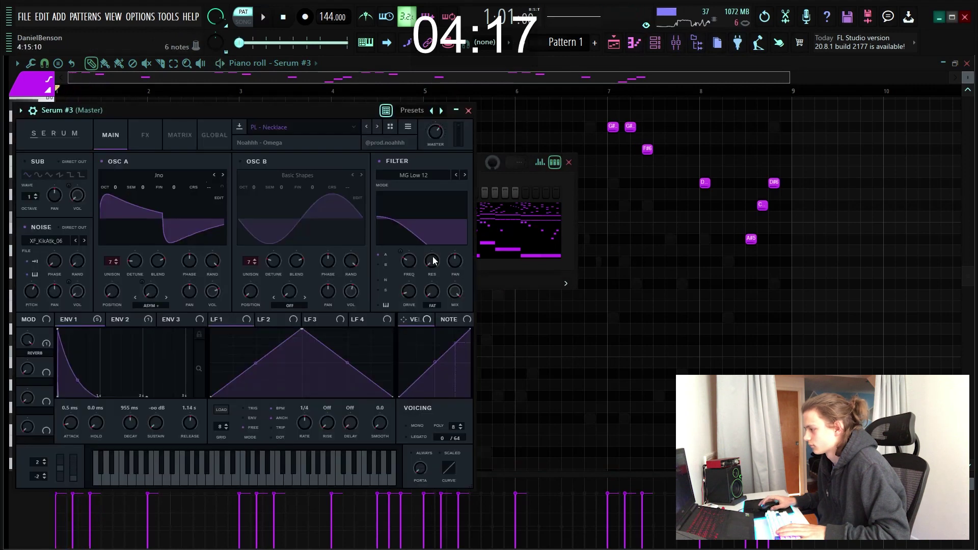
key("space")
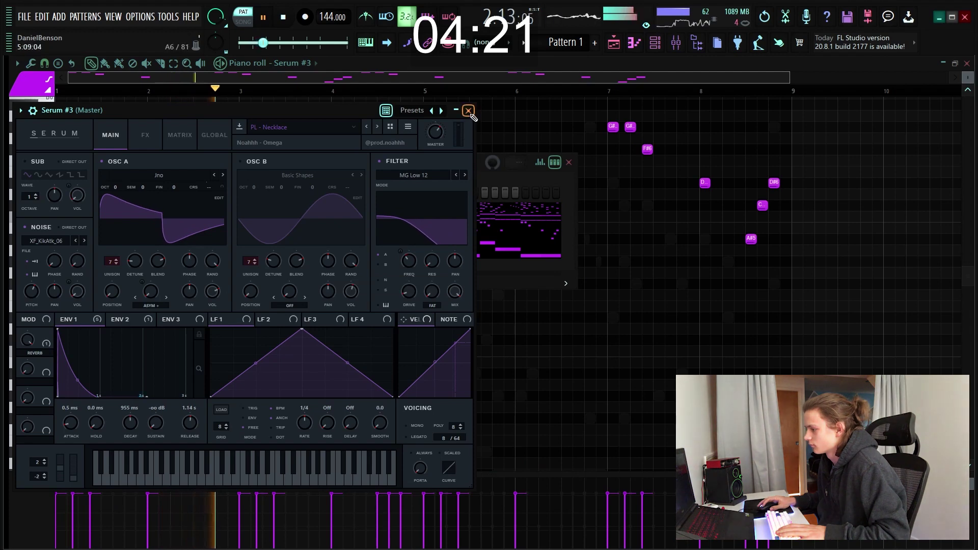
left_click(468, 110)
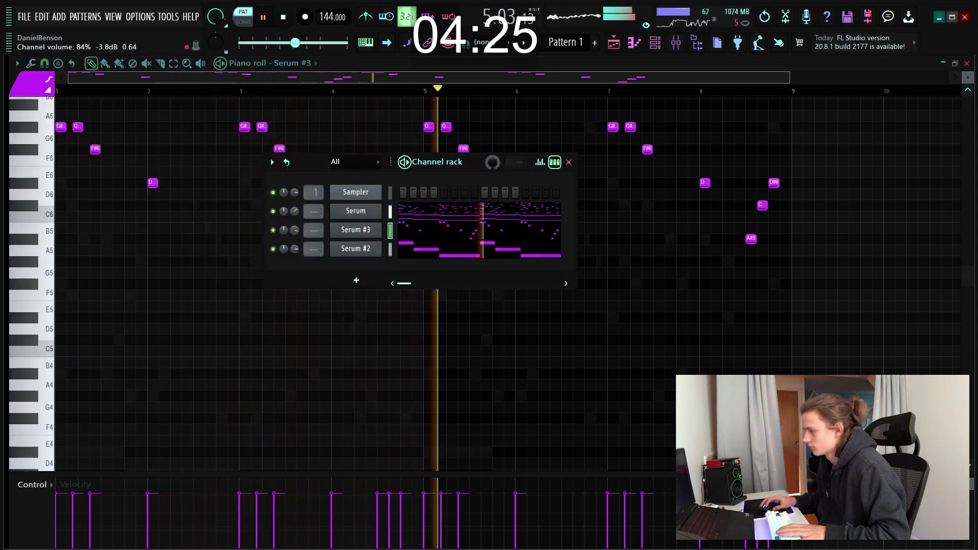
Add a fourth Serum channel with the Lead - Hey preset from October Presets' Titan bank and move it above Serum #2
left_click(356, 280)
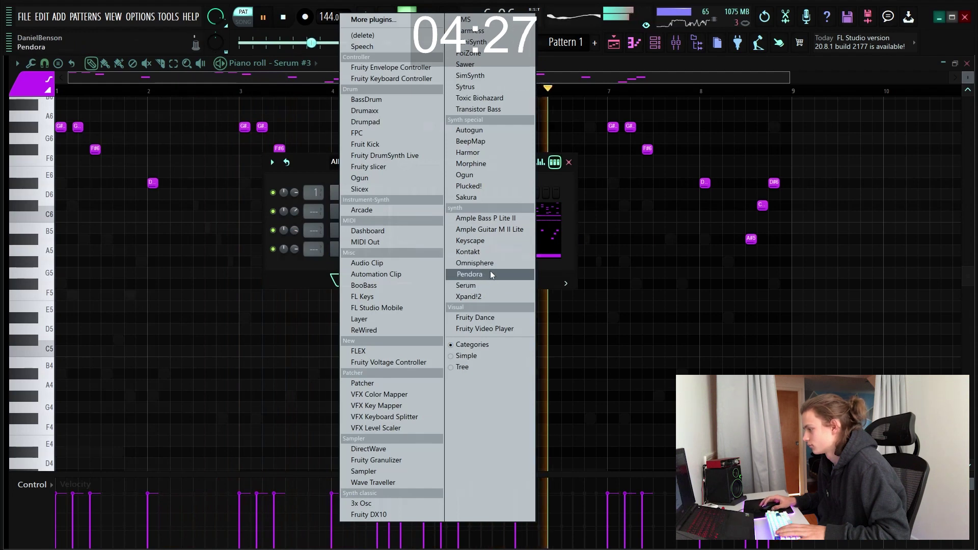
left_click(489, 286)
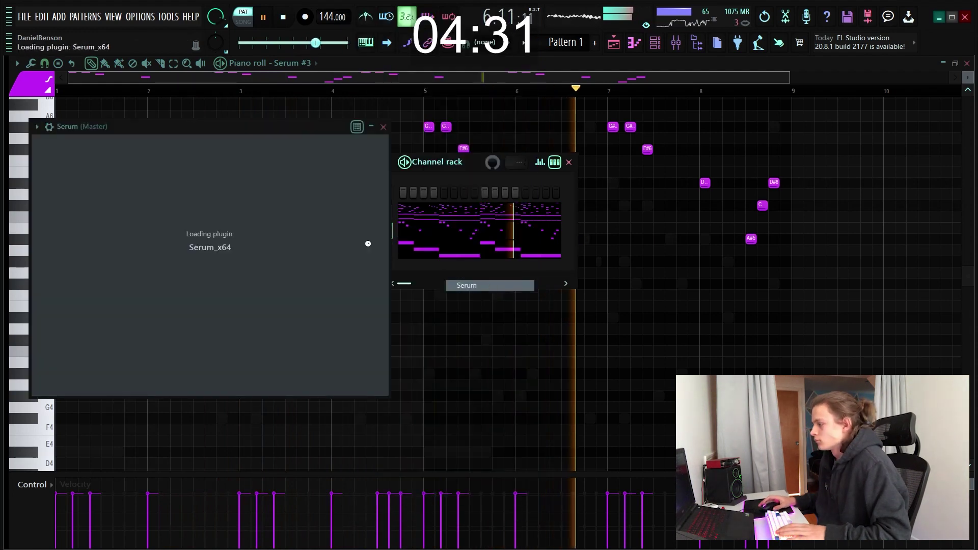
left_click(303, 149)
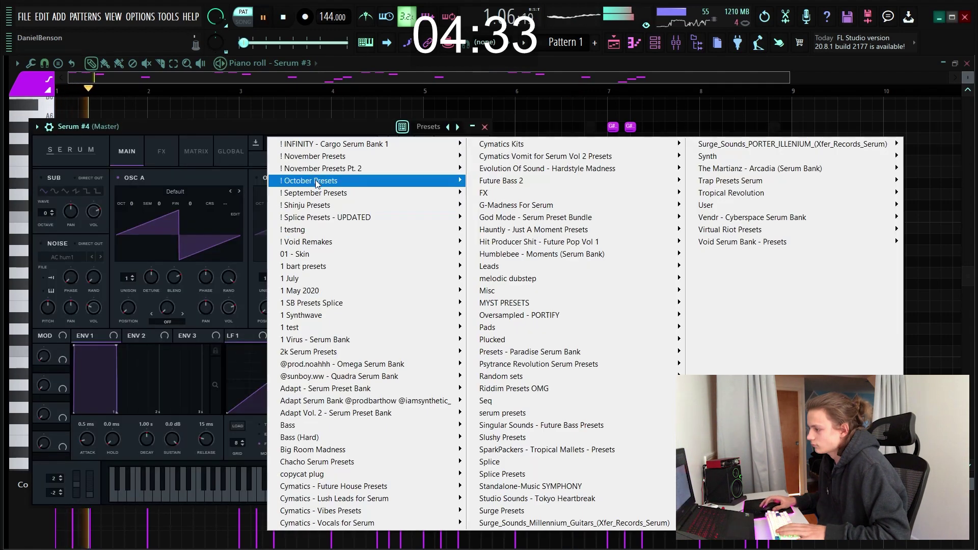
mouse_move(306, 181)
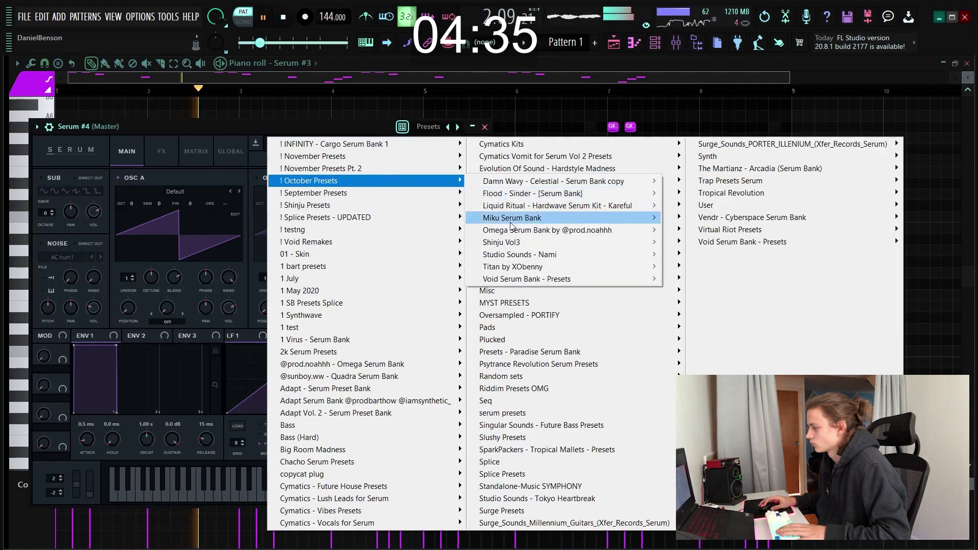
mouse_move(504, 266)
left_click(759, 250)
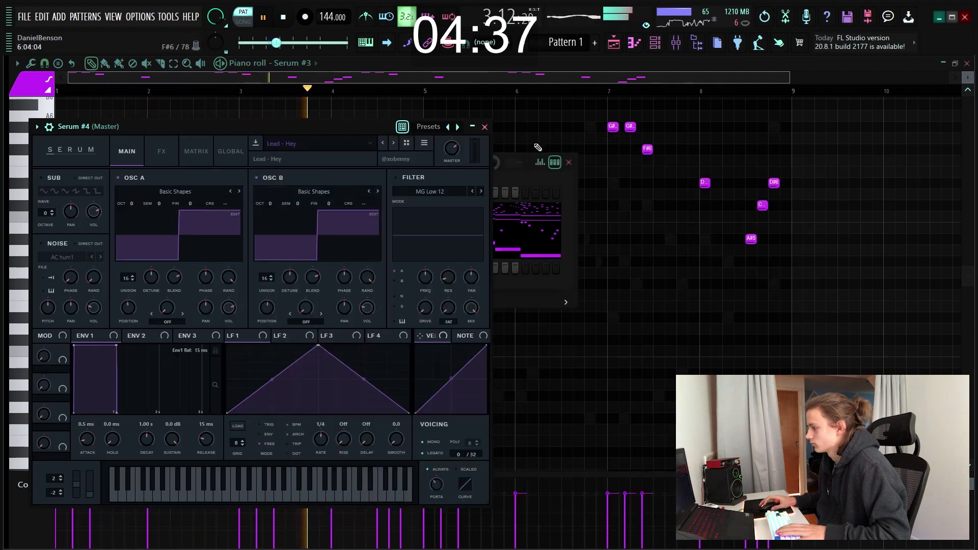
left_click(484, 126)
key("alt+Up")
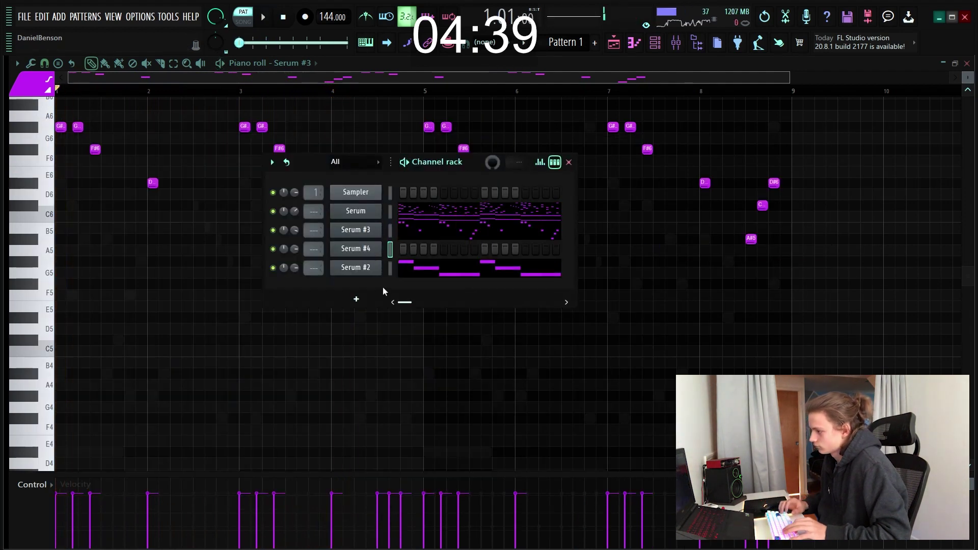
In Serum #4's piano roll, place C#6 at steps 7 and 9 of bar 1, A#5 at step 11, G#5 at 13 and F#5 at 15
right_click(351, 257)
left_click(407, 246)
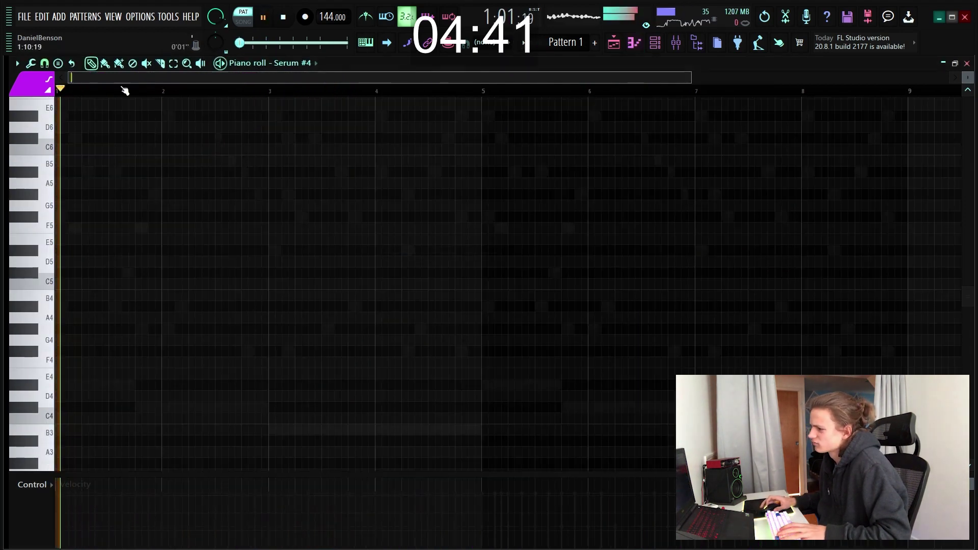
scroll(127, 88, "up", 4)
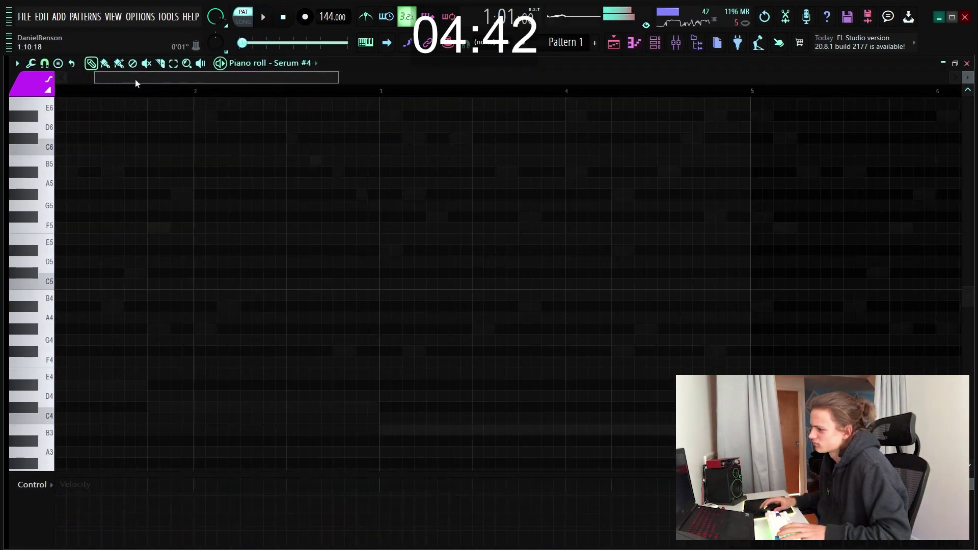
left_click(158, 141)
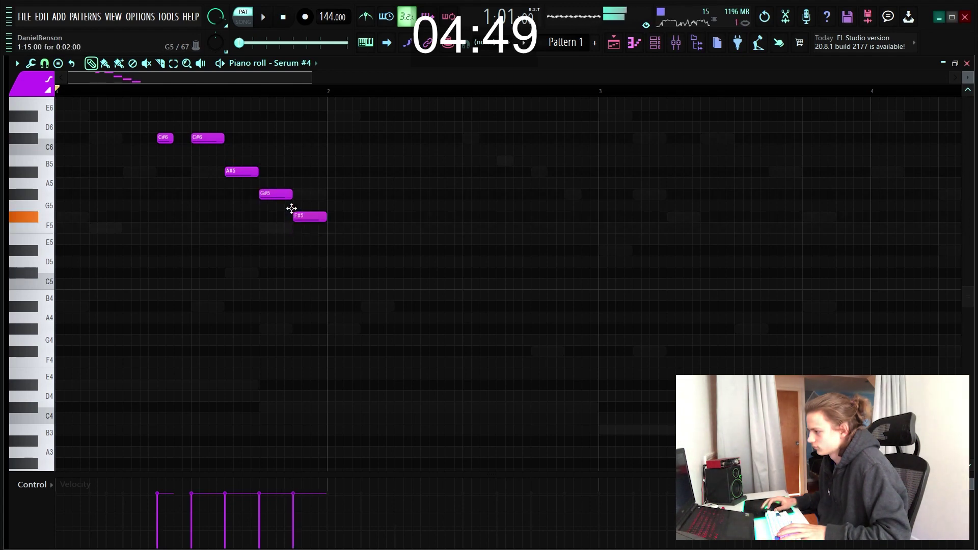
key("space")
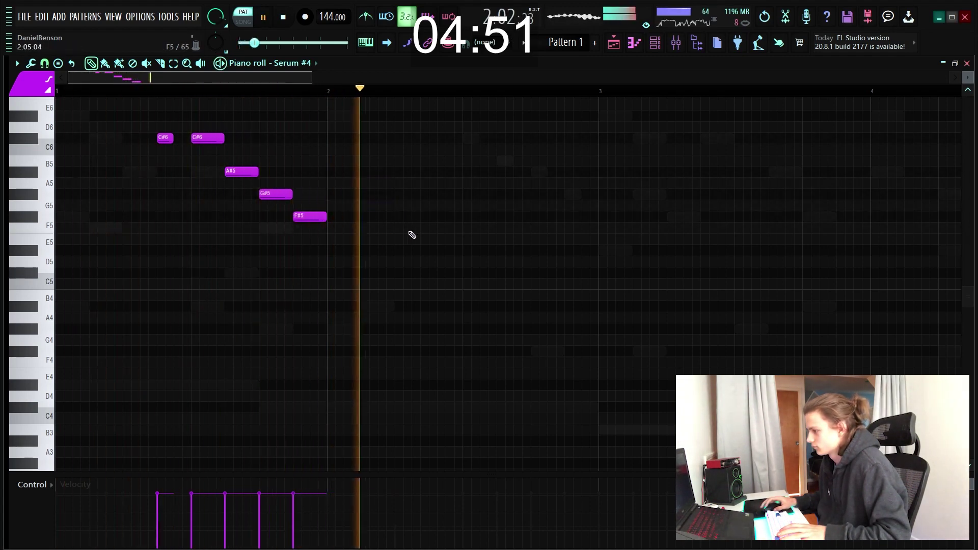
Add F#5 at step 13 of bar 2 and duplicate the two-bar lead phrase into bars 3 and 4
left_click(534, 216)
key("space")
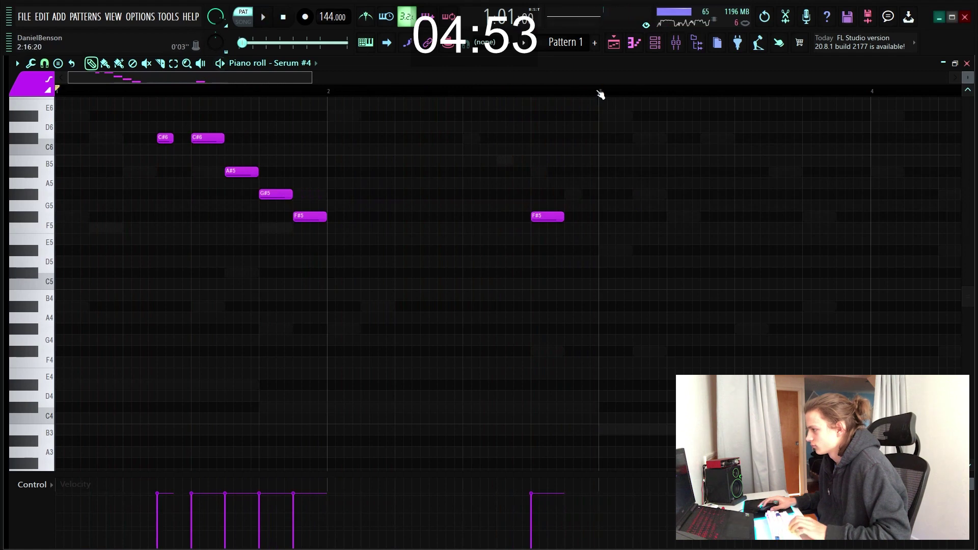
key("ctrl+a")
key("ctrl+b")
key("space")
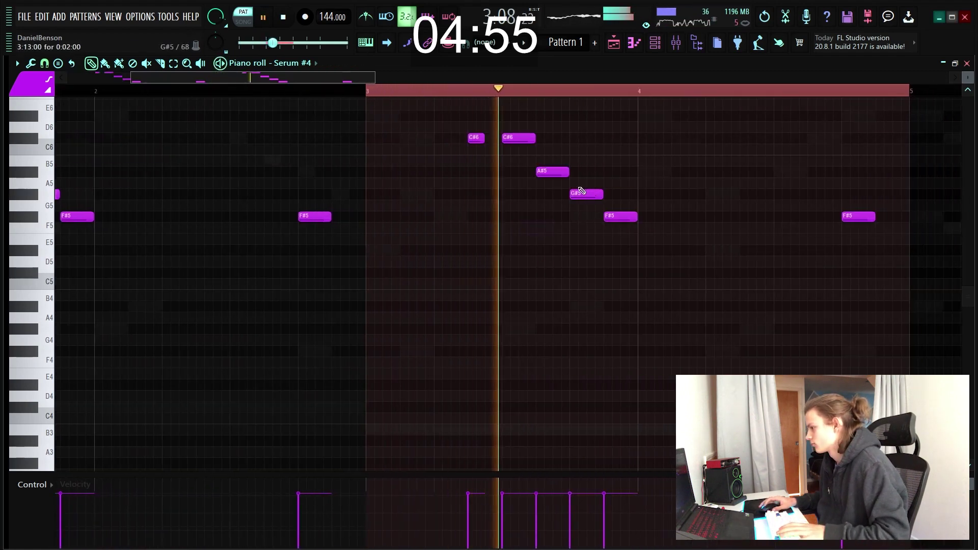
Raise the A#5 at step 11 of bar 3 to D#6
key("space")
scroll(555, 182, "up", 3)
left_click(534, 180)
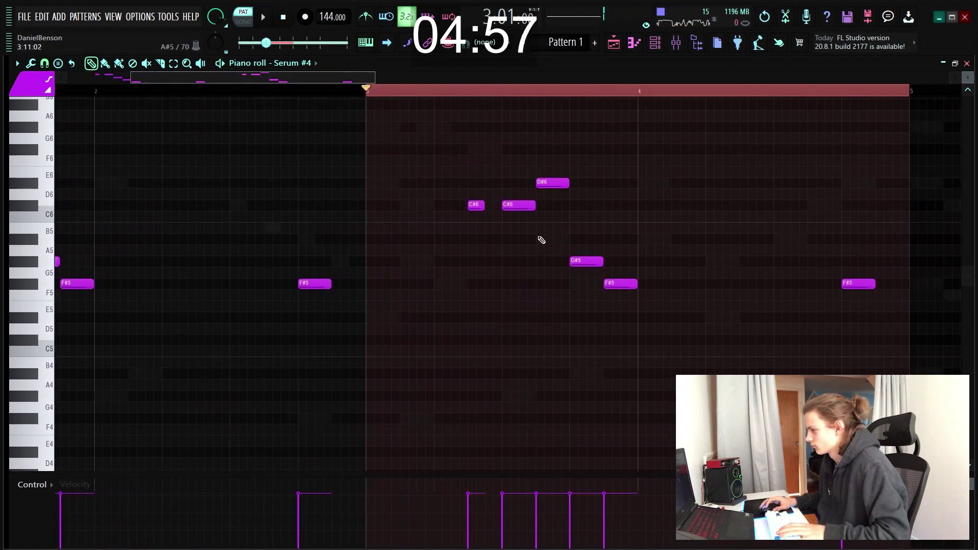
Return step 11 of bar 3 to A#5, add a shorter D#6 half a step after it, and place F6 at step 13
right_click(565, 171)
left_click_drag(550, 182, 569, 182)
key("space")
key("space")
left_click(573, 159)
key("space")
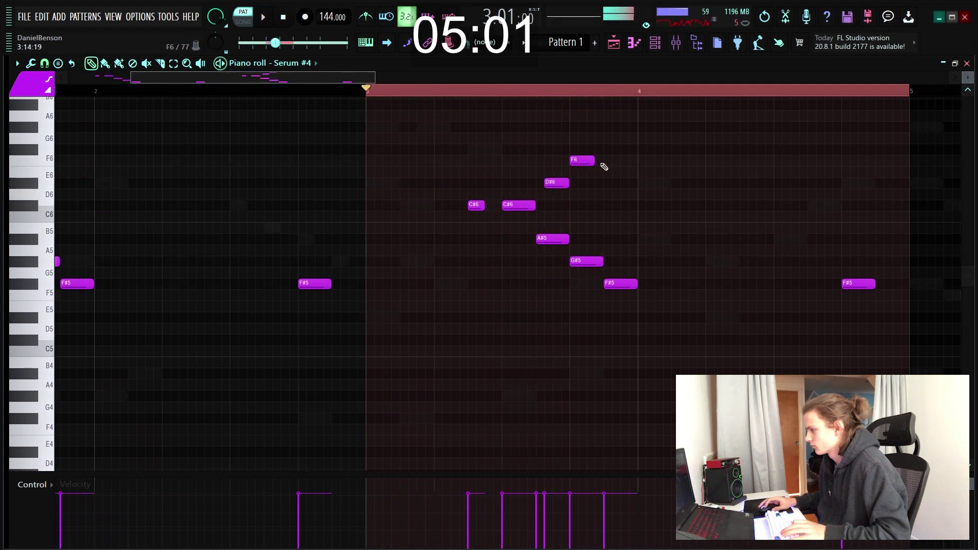
Remove the G#5 and F#5 ending bar 3's phrase and use C#6 at step 13 and D#6 at step 15 instead
right_click(618, 284)
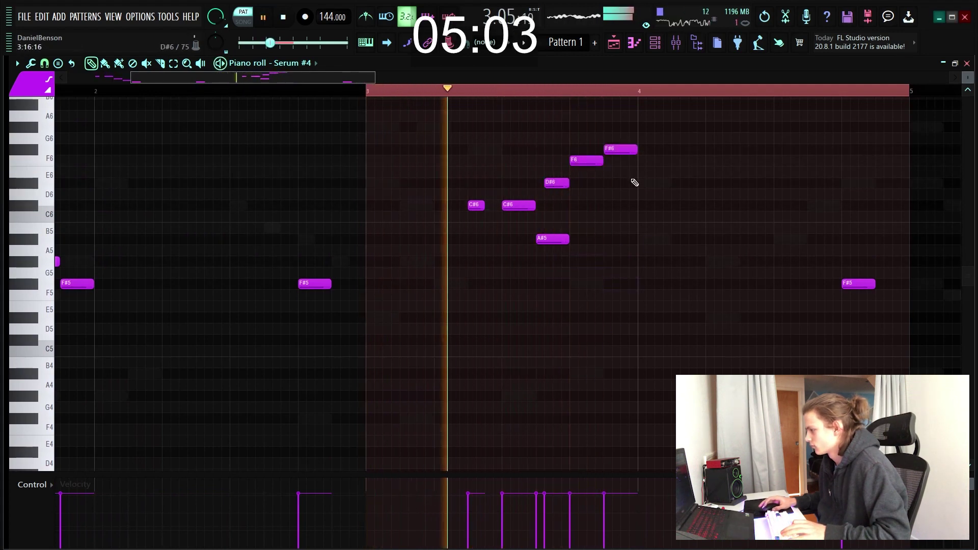
left_click_drag(613, 149, 612, 126)
key("space")
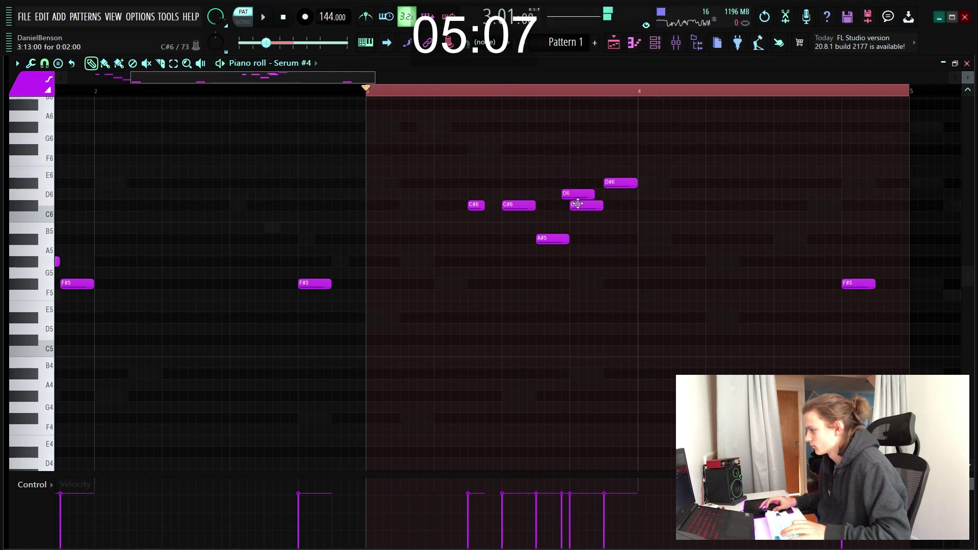
left_click_drag(575, 181, 569, 181)
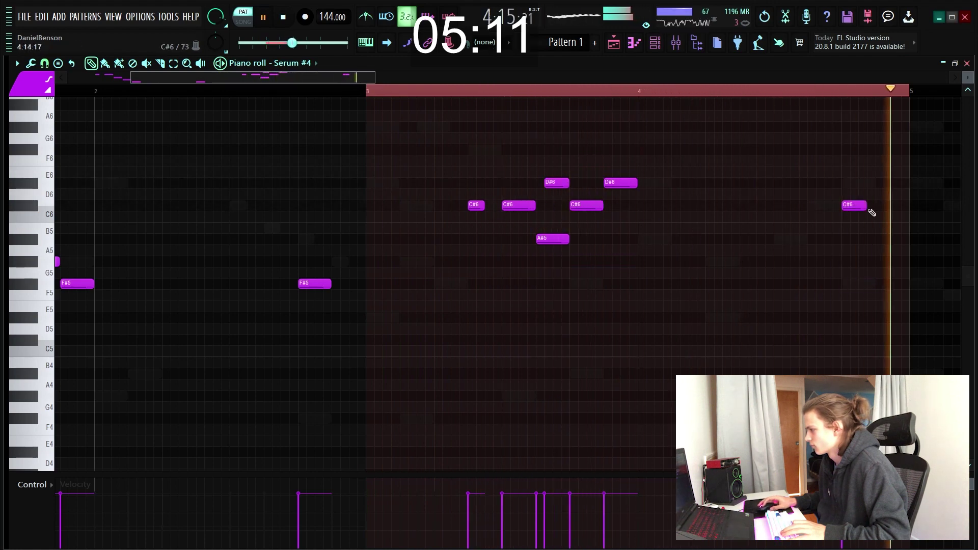
Set bar 4's step 13 note and bar 3's step 15 note to A#5, and add G#5 at step 1 and F#5 at step 15 of bar 4
left_click_drag(867, 208, 862, 248)
key("space")
right_click(840, 195)
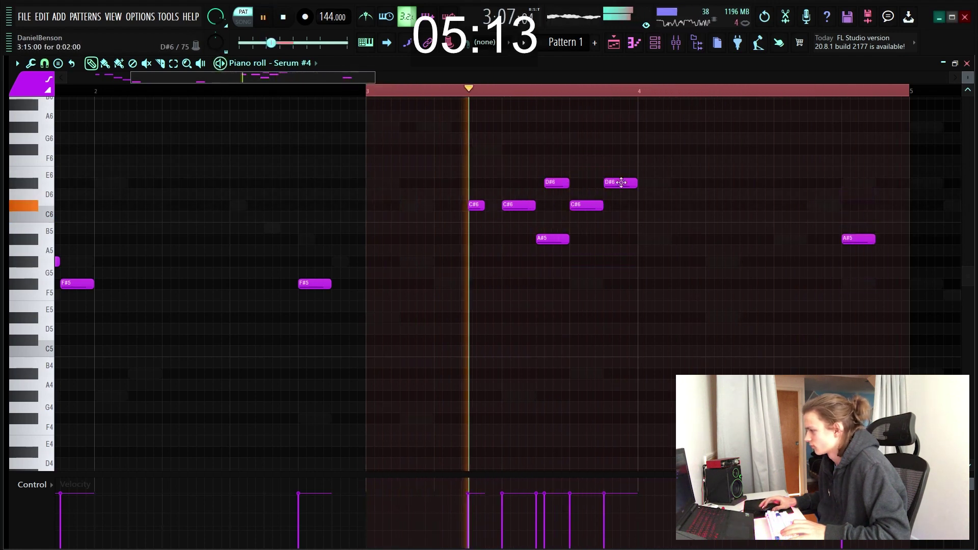
left_click_drag(622, 181, 622, 227)
key("space")
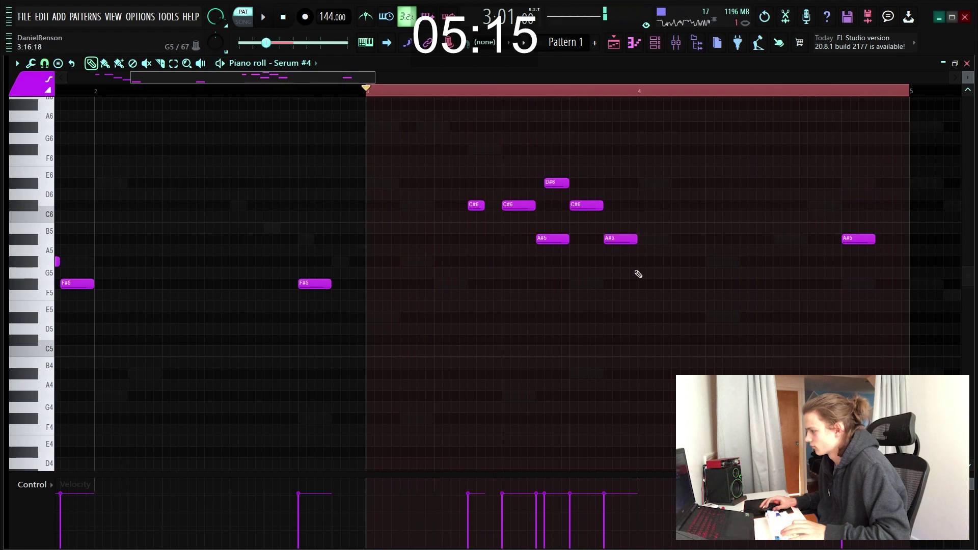
key("space")
scroll(514, 97, "down", 3)
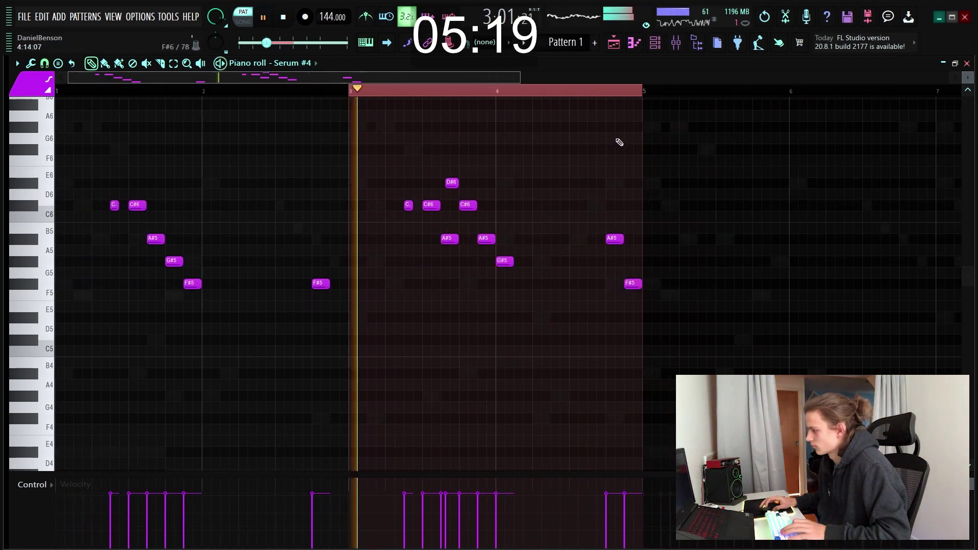
Duplicate Serum #4's four-bar lead phrase into bars 5 to 8 and clear the selection
left_click_drag(643, 93, 93, 124)
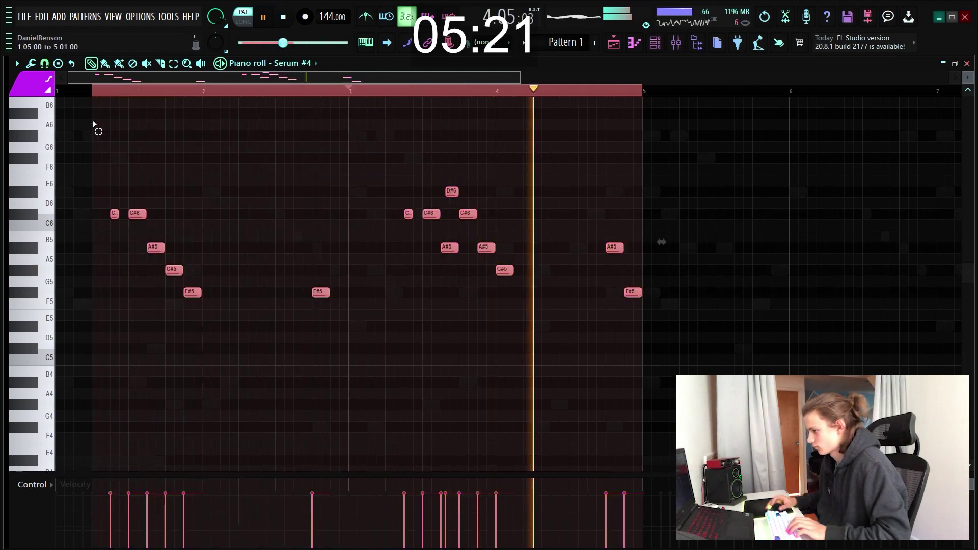
key("ctrl+b")
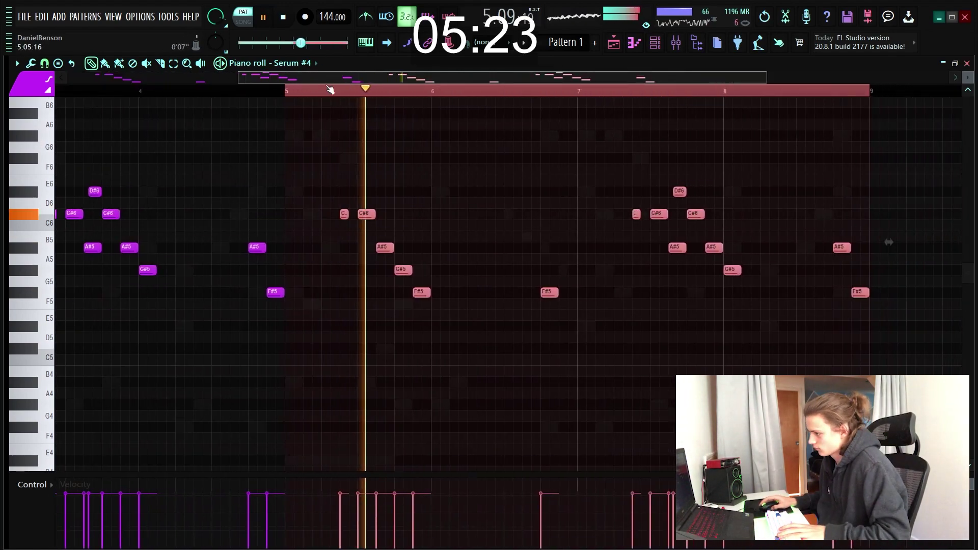
scroll(367, 92, "down", 4)
left_click_drag(379, 94, 5, 87)
Add a fifth Serum channel with the Lead - Umbrella preset from the Quadra Serum Bank and move it above Serum #2
left_click(656, 48)
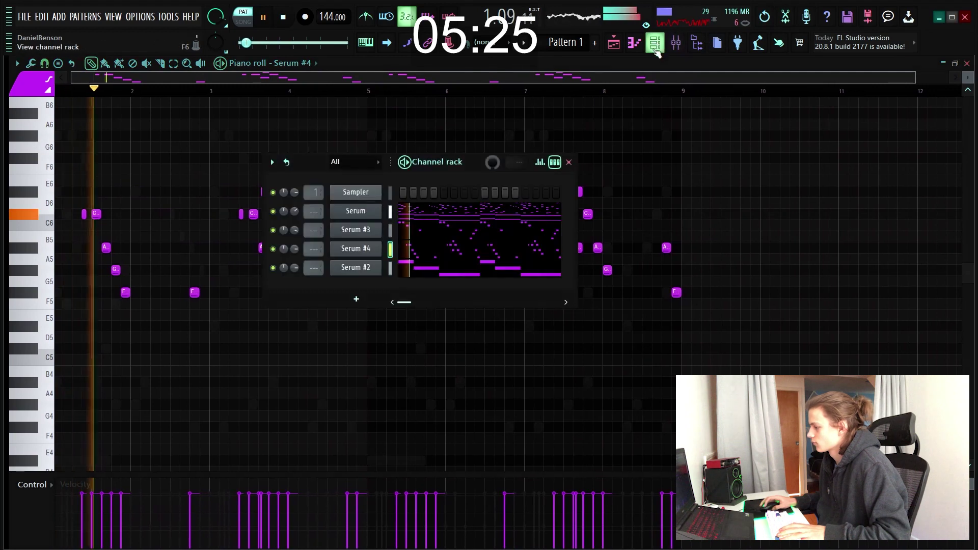
key("space")
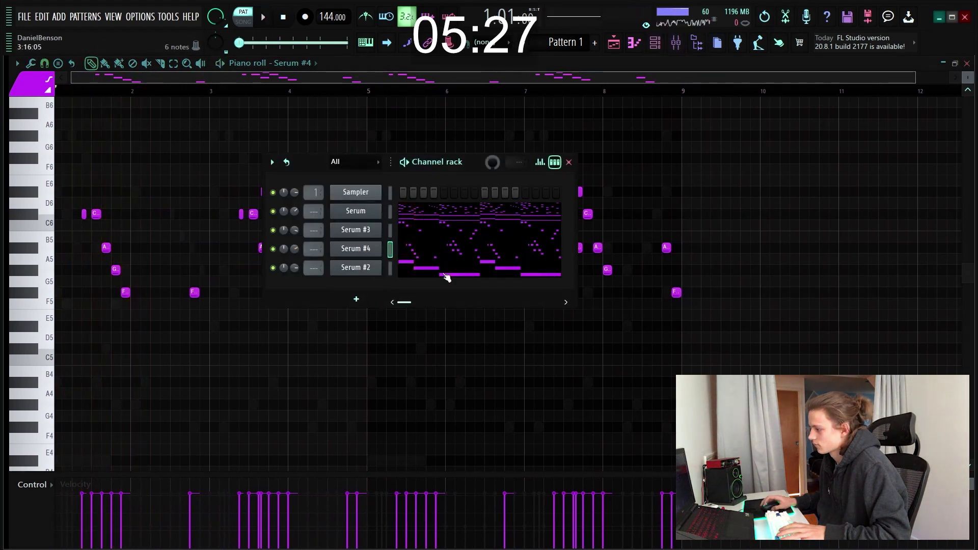
left_click(379, 300)
left_click(470, 285)
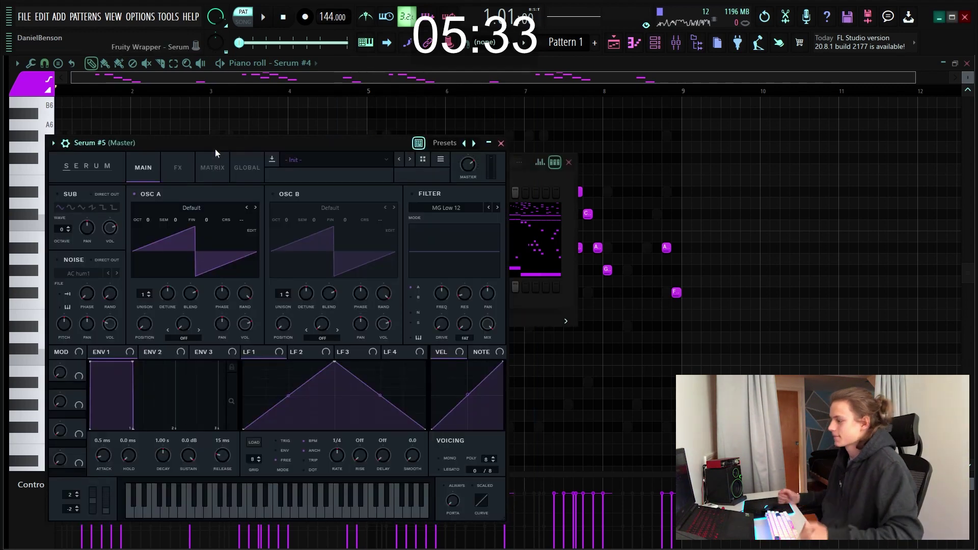
left_click(306, 160)
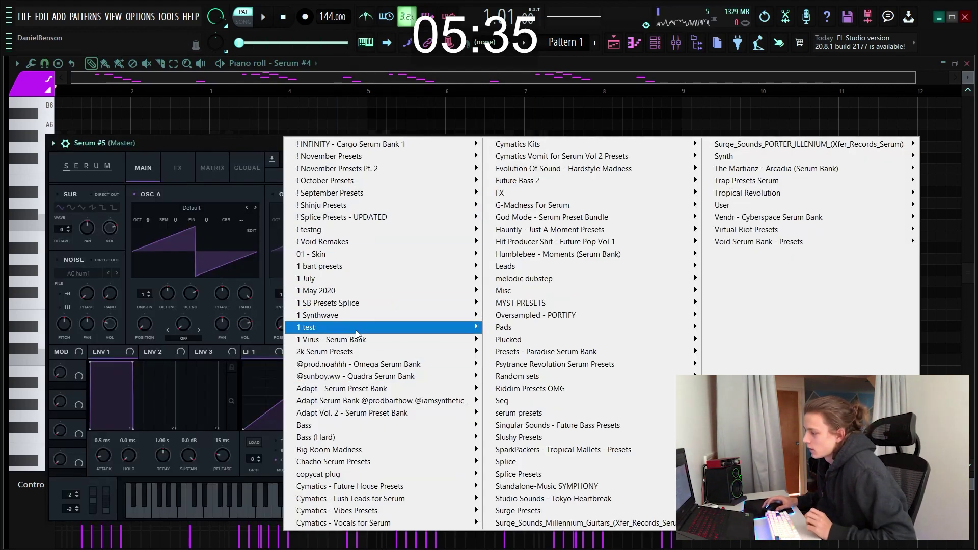
mouse_move(386, 366)
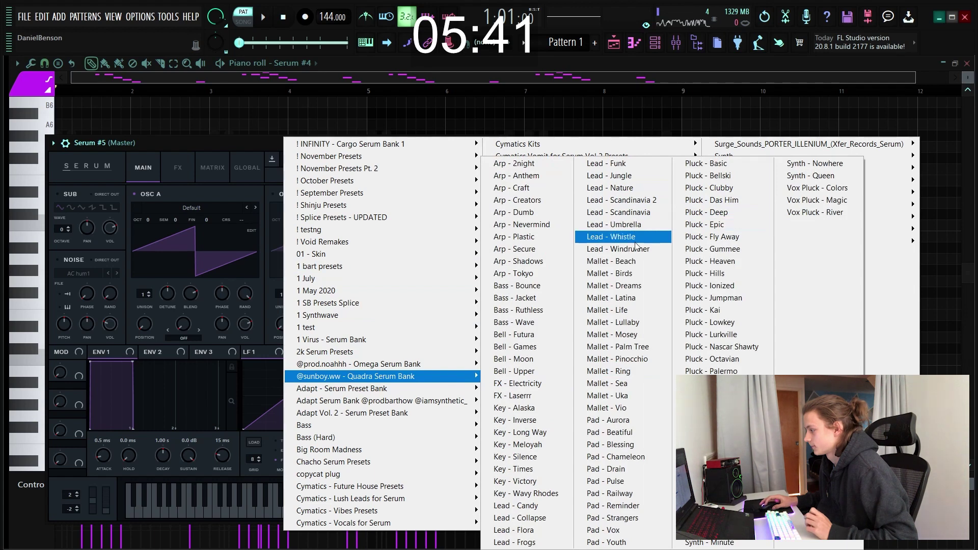
left_click(628, 226)
key("space")
left_click(500, 144)
key("space")
key("space")
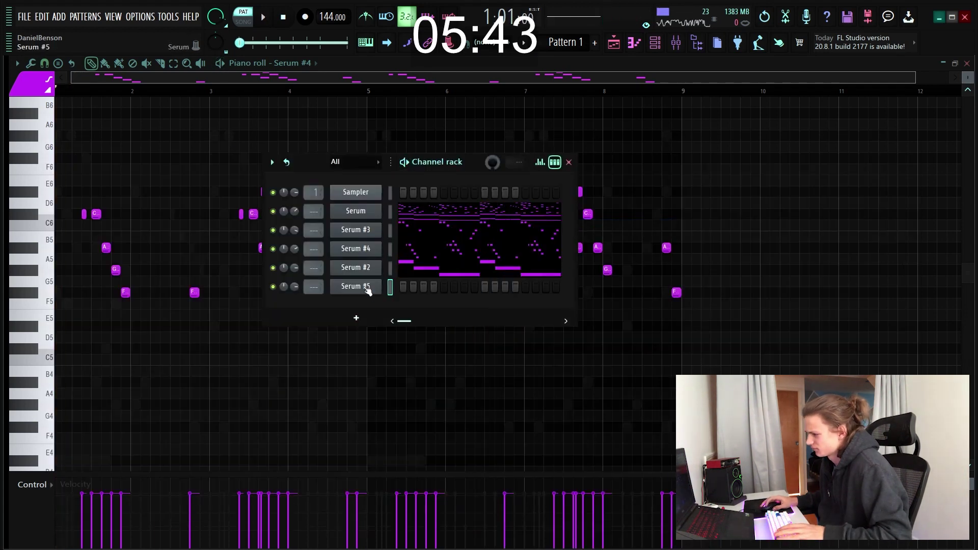
key("alt+Up")
In Serum #5's piano roll, place F5 across steps 5 to 8 of bar 1 and a shorter A#5 at step 7
right_click(371, 270)
left_click(415, 270)
key("space")
key("space")
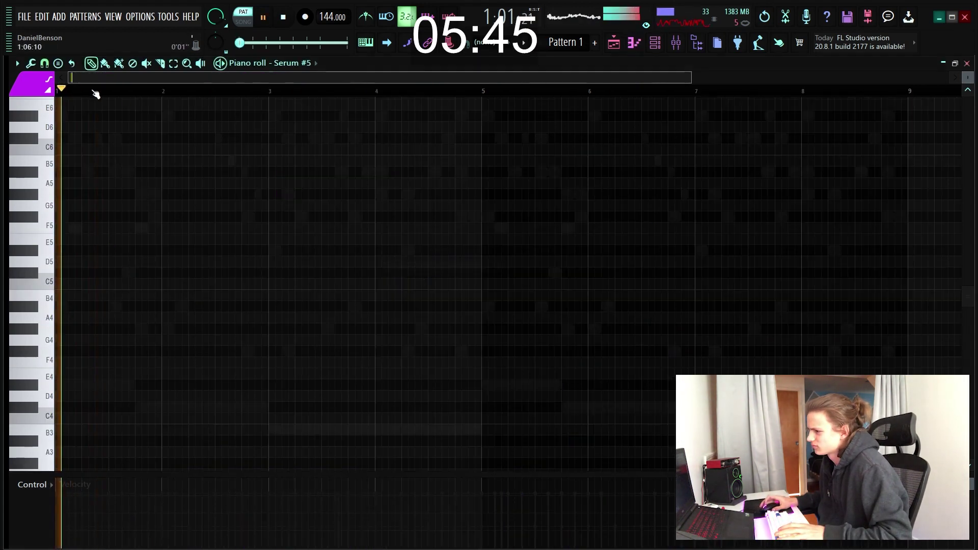
scroll(92, 78, "up", 5)
key("space")
key("space")
key("space")
left_click(132, 229)
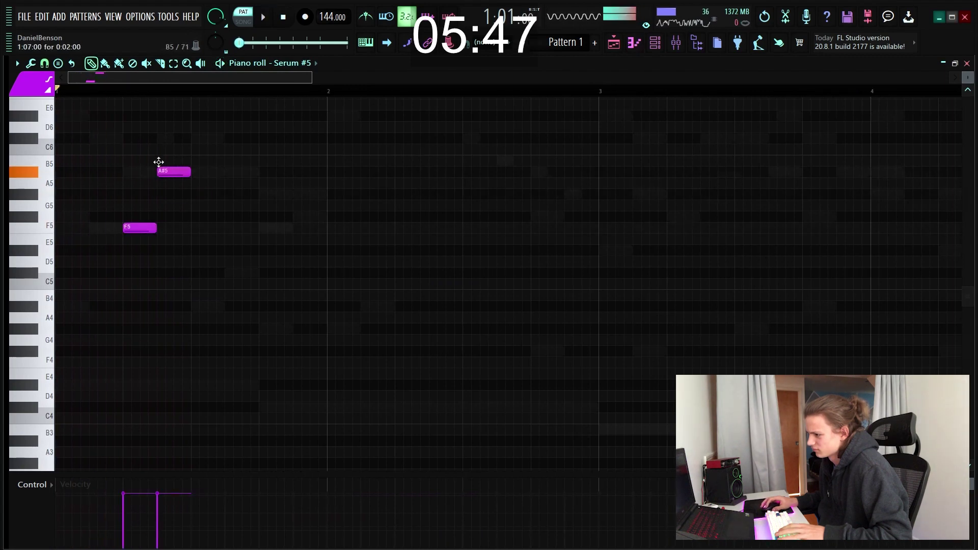
key("space")
left_click_drag(156, 229, 192, 232)
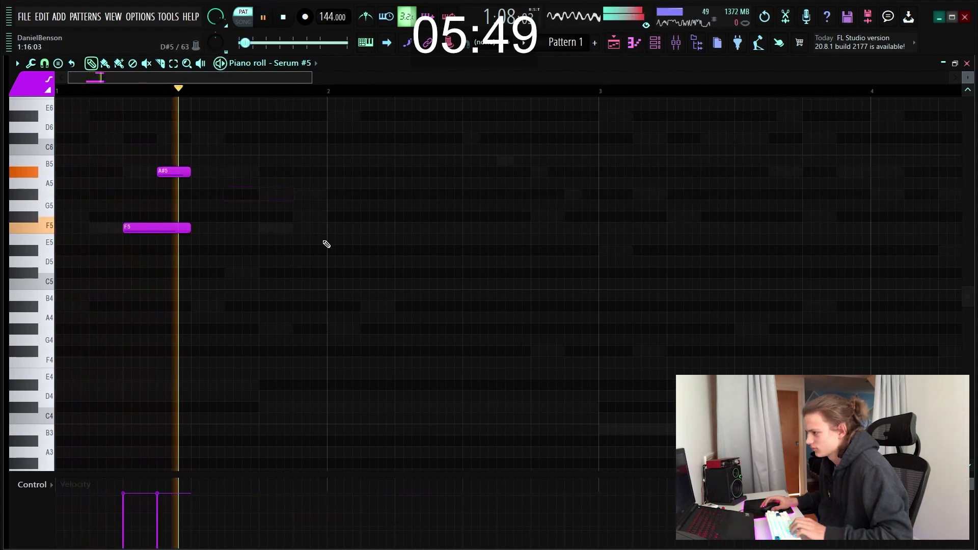
In bar 2, place G#5 at step 1, D#5 at steps 7 and 15, F#5 at step 9 and F5 at step 11
left_click(329, 196)
key("space")
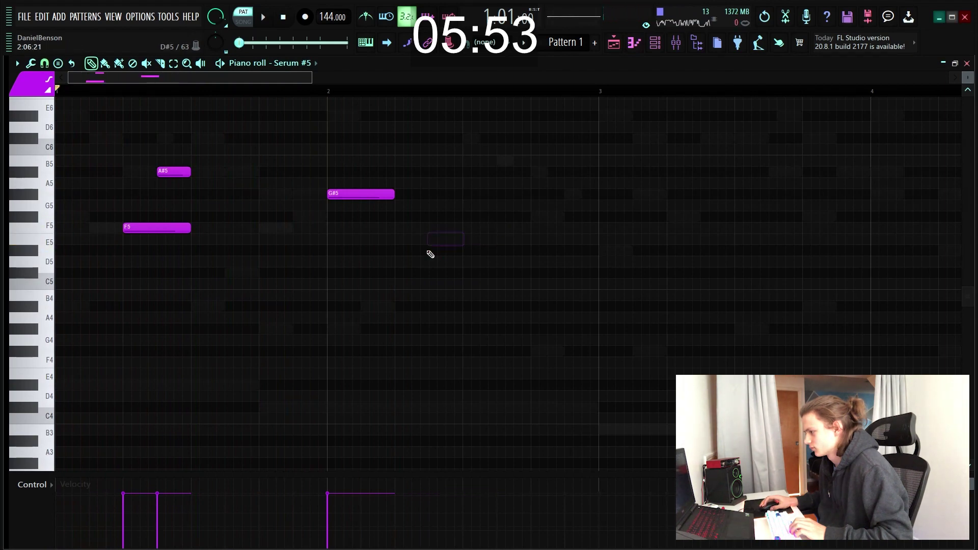
key("space")
left_click_drag(461, 250, 491, 252)
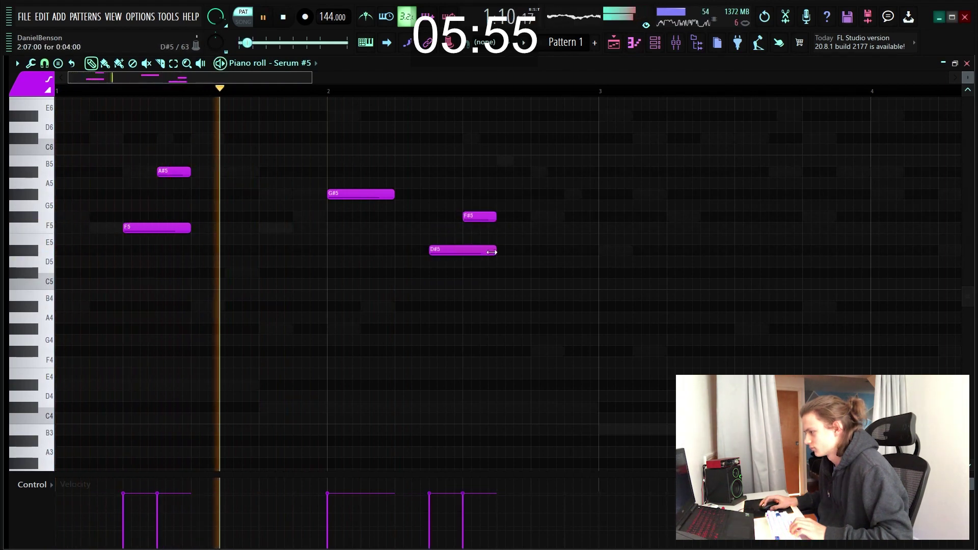
left_click(501, 230)
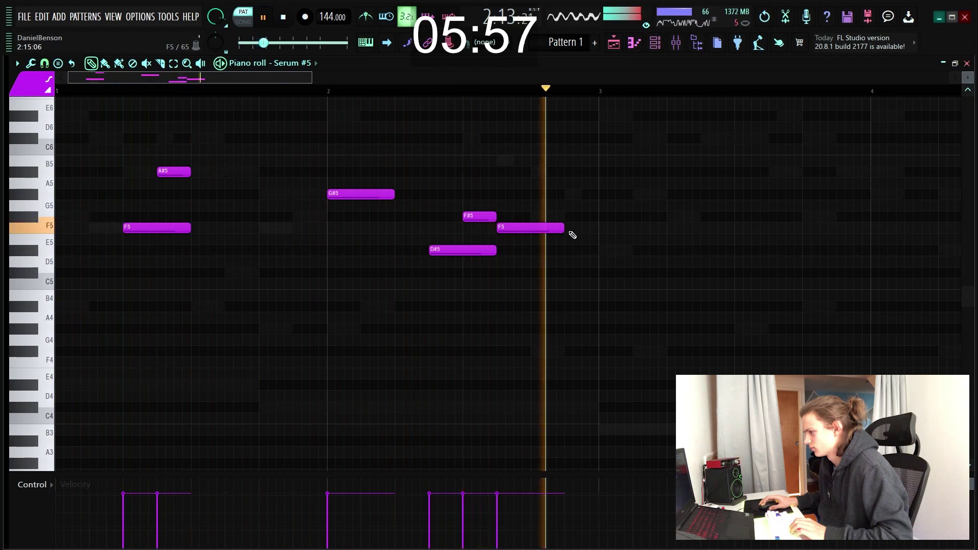
key("space")
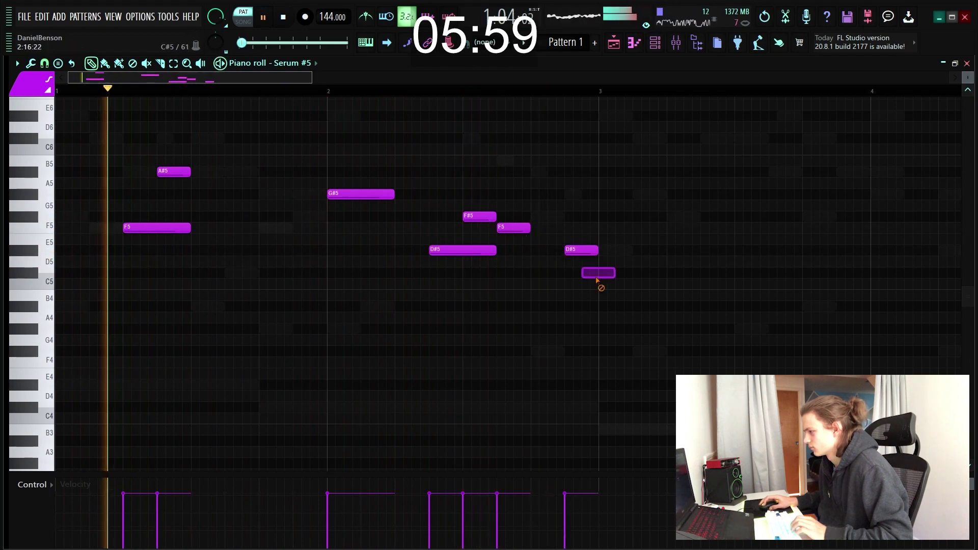
Duplicate Serum #5's two-bar phrase into bars 3 and 4 and clear the selection
key("ctrl+a")
key("ctrl+b")
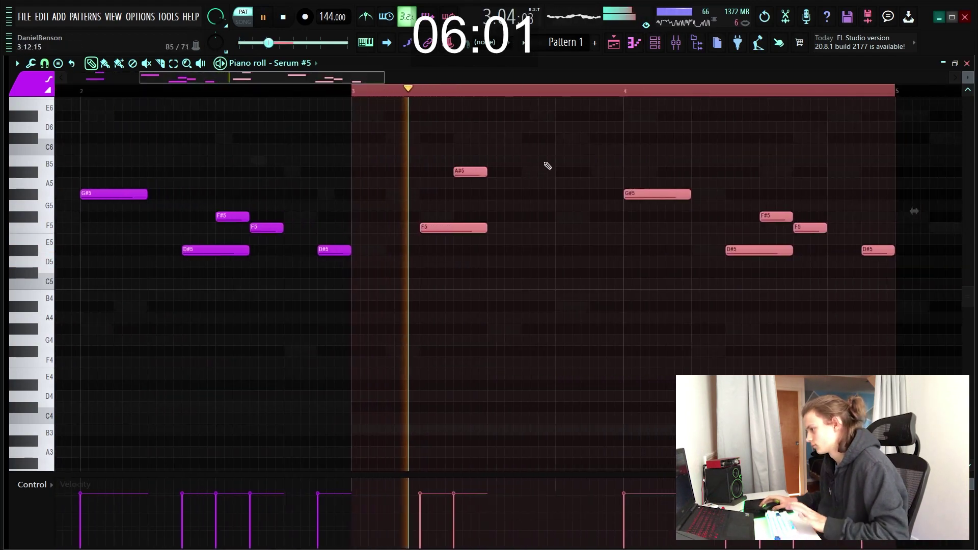
scroll(352, 95, "down", 3)
key("space")
left_click_drag(323, 93, 324, 92)
key("ctrl+d")
key("space")
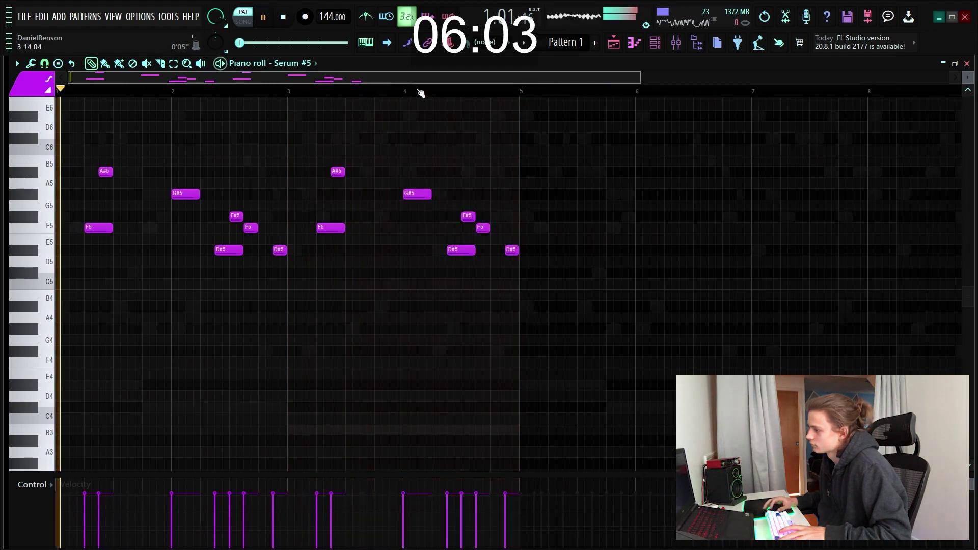
Lower the A#5 at step 7 of bar 3 to G#5, leaving no extra notes in bar 5
left_click_drag(339, 156, 341, 185, "ctrl")
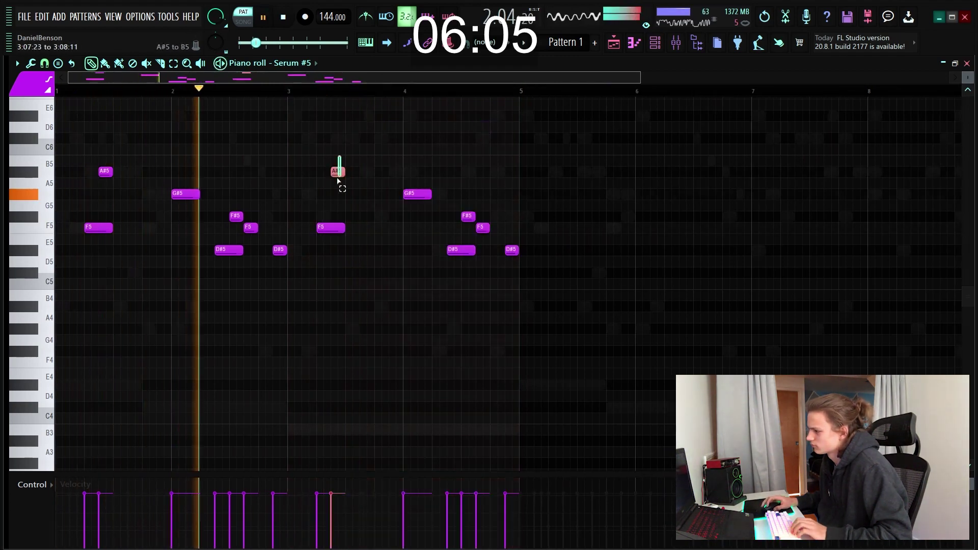
key("shift+Right")
key("shift+Down")
key("shift+Down")
key("shift+Down")
key("shift+Left")
key("shift+Left")
key("shift+Up")
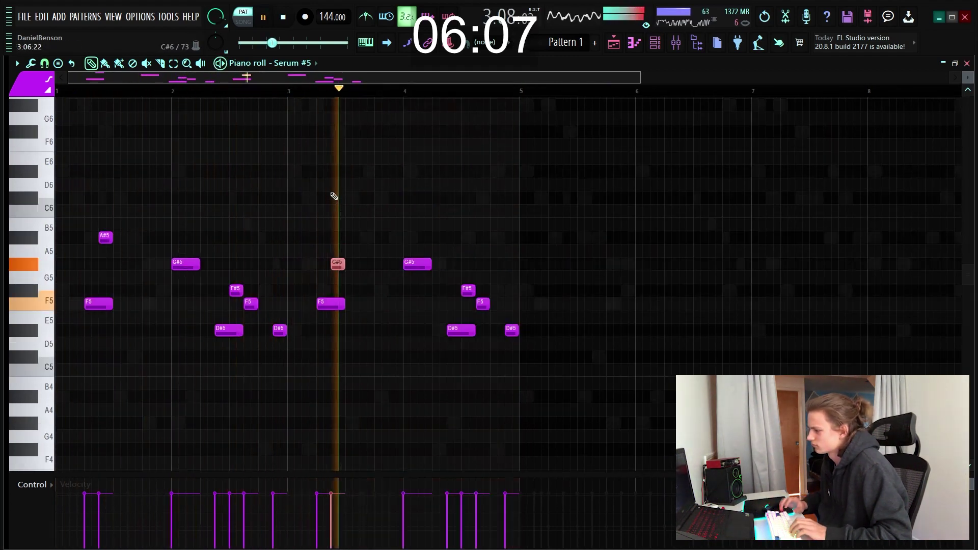
left_click(527, 316)
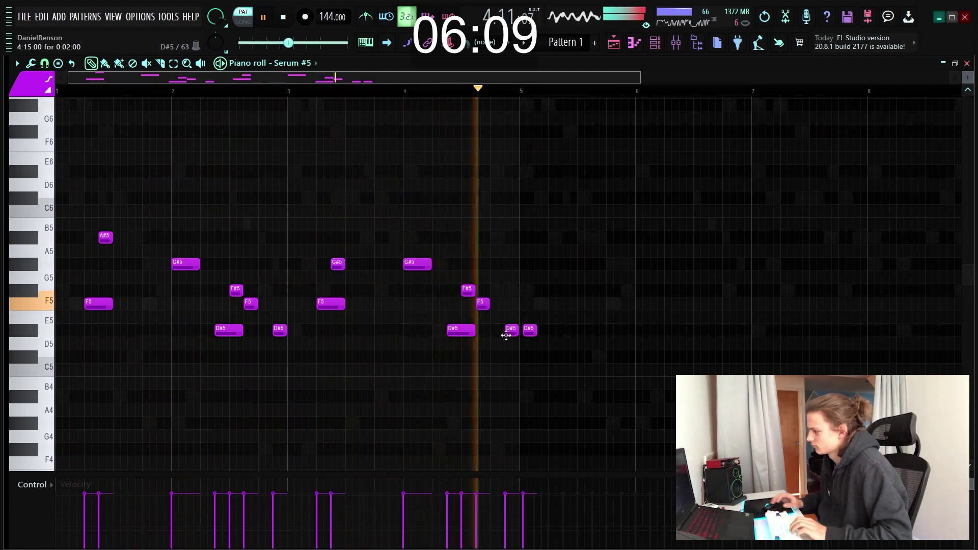
right_click(530, 317)
key("space")
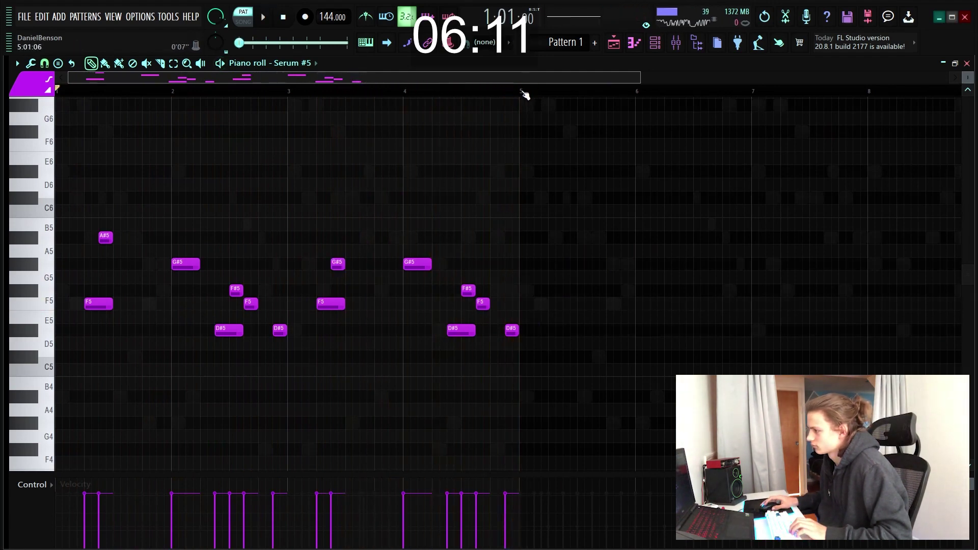
Duplicate Serum #5's four-bar phrase into bars 5 to 8 and raise all of its notes by one octave
key("ctrl+a")
key("ctrl+b")
key("ctrl+a")
key("ctrl+Up")
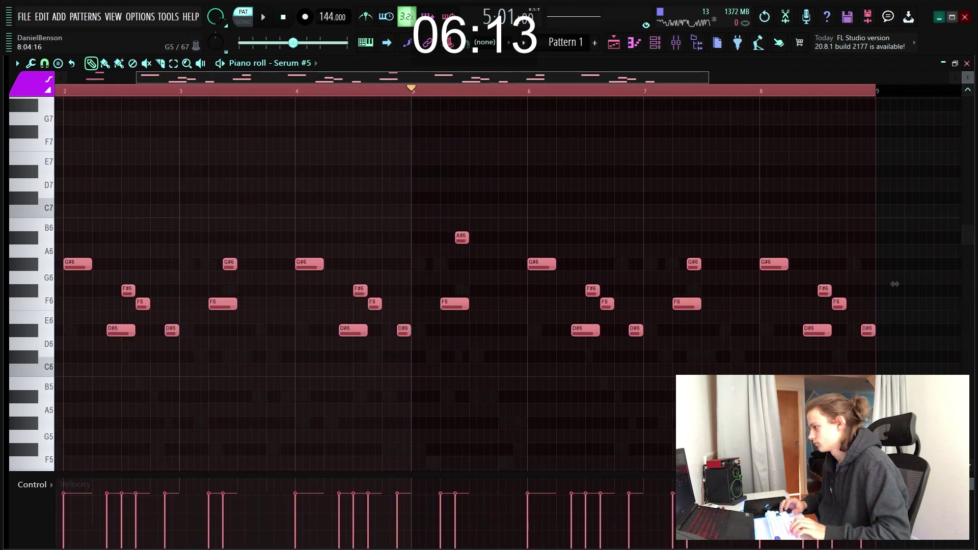
key("space")
scroll(326, 78, "down", 2)
scroll(265, 91, "down", 3)
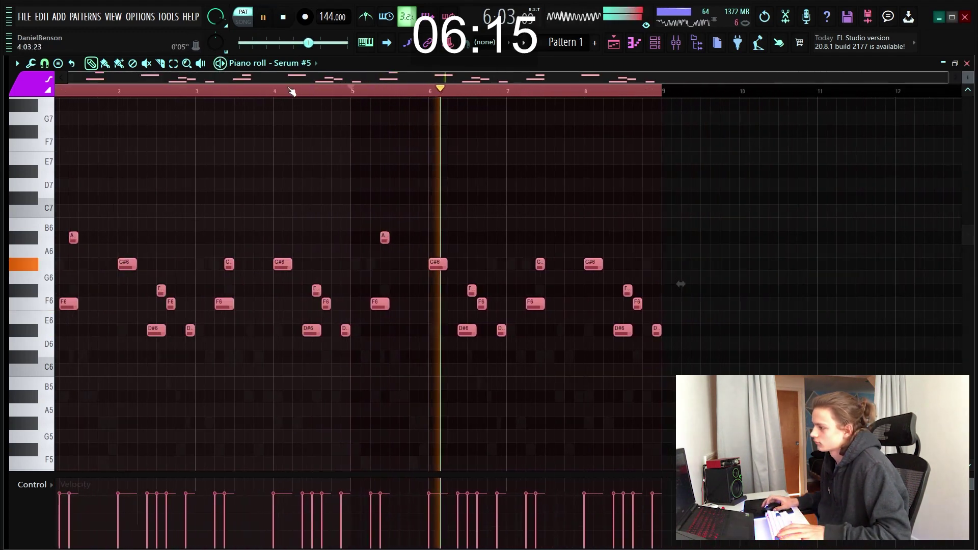
Clear the note selection, play from the pattern start and turn Serum #5's channel volume down to about 46%
key("space")
left_click_drag(278, 92, 16, 106)
key("space")
key("F6")
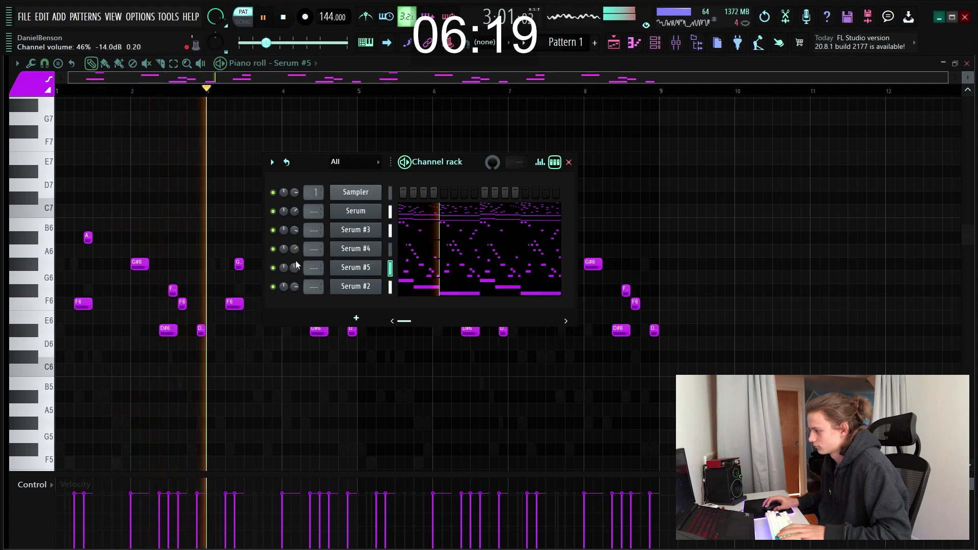
Add a sixth Serum channel and load the VOX - Retake preset from the Adapt Serum Bank
left_click(356, 318)
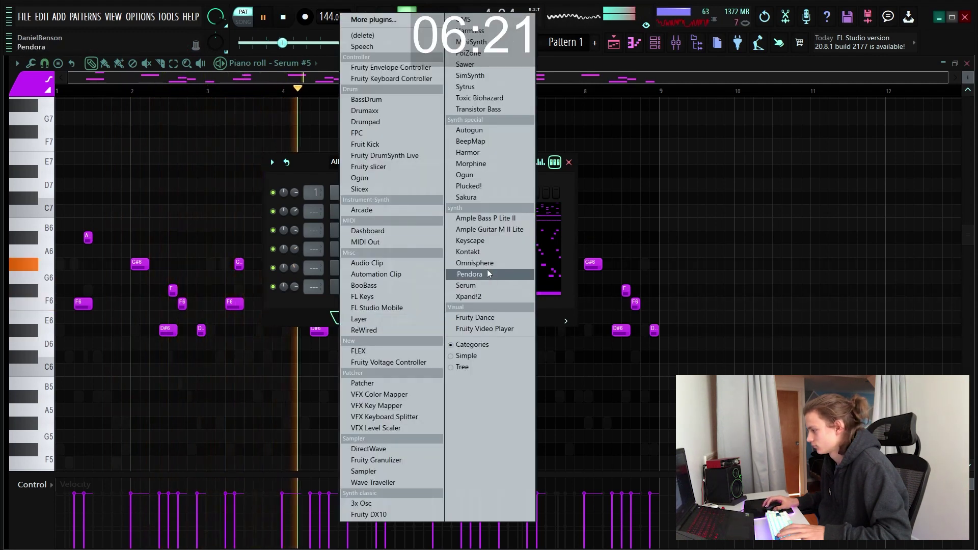
left_click(492, 289)
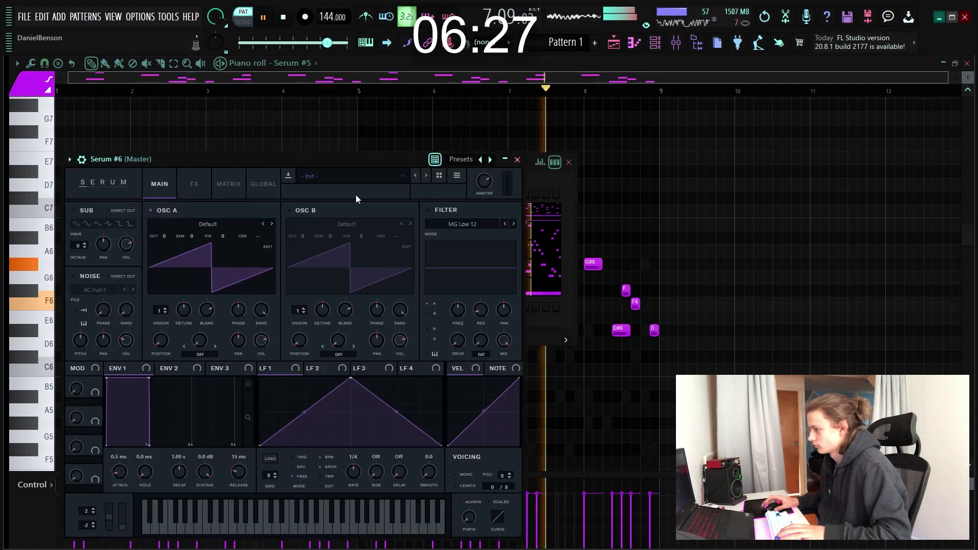
key("space")
left_click(357, 185)
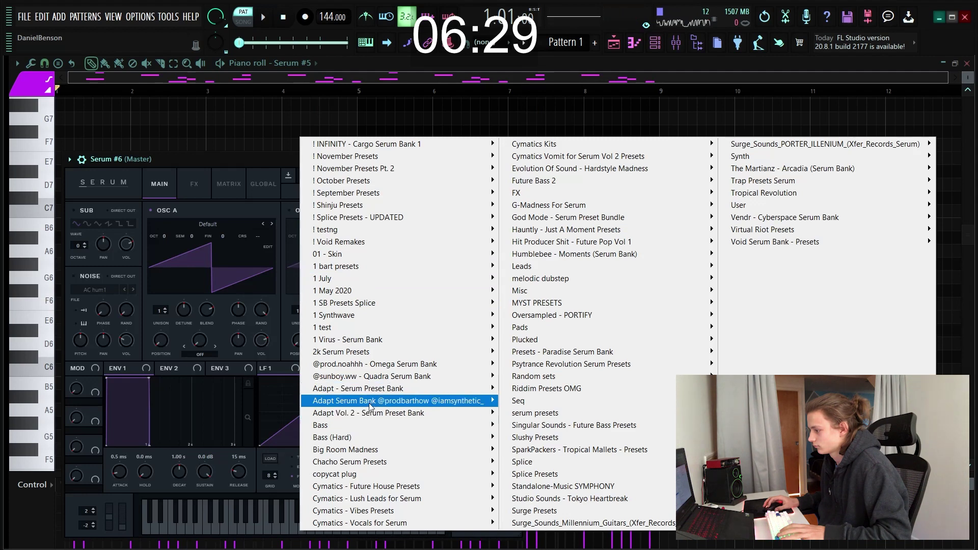
mouse_move(375, 403)
left_click(714, 218)
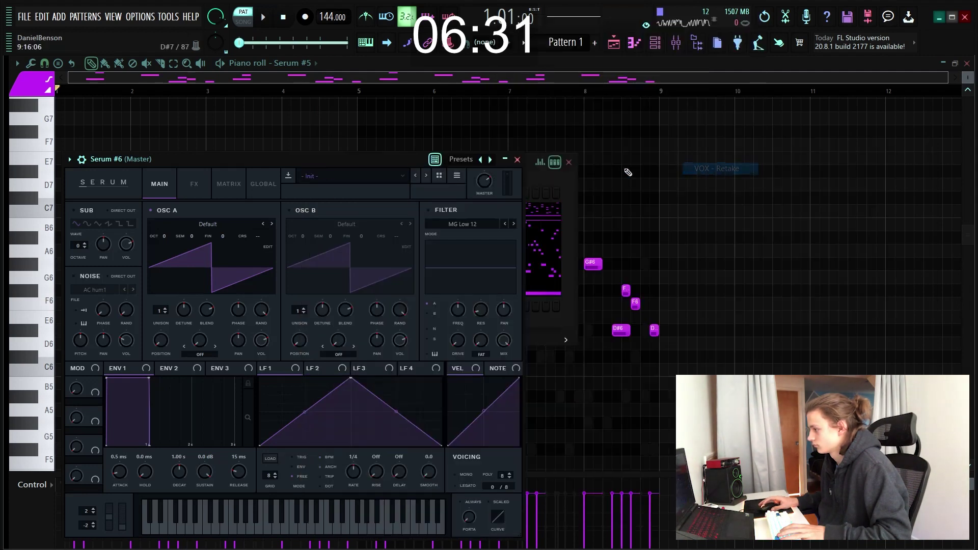
Close Serum #6's plugin window and open its empty piano roll, playing the beat for reference
left_click(521, 159)
key("space")
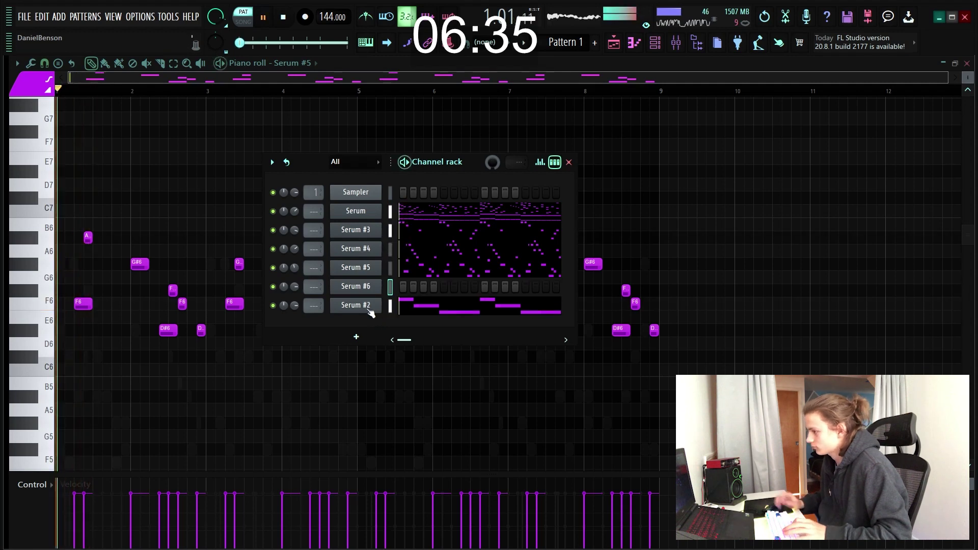
right_click(364, 306)
left_click(406, 285)
key("space")
key("space")
scroll(120, 94, "up", 4)
key("space")
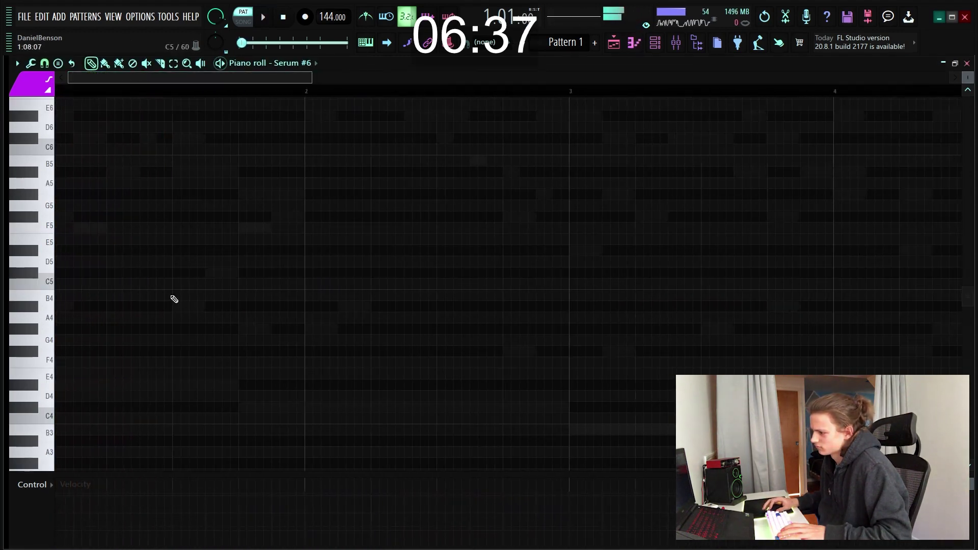
Draw a bar 1 motif for Serum #6: G#5 at step 1, F#5 at steps 5 and 9, F5 at steps 11 and 15
left_click_drag(179, 306, 202, 306)
right_click(202, 306)
left_click_drag(191, 260, 257, 216)
key("space")
key("space")
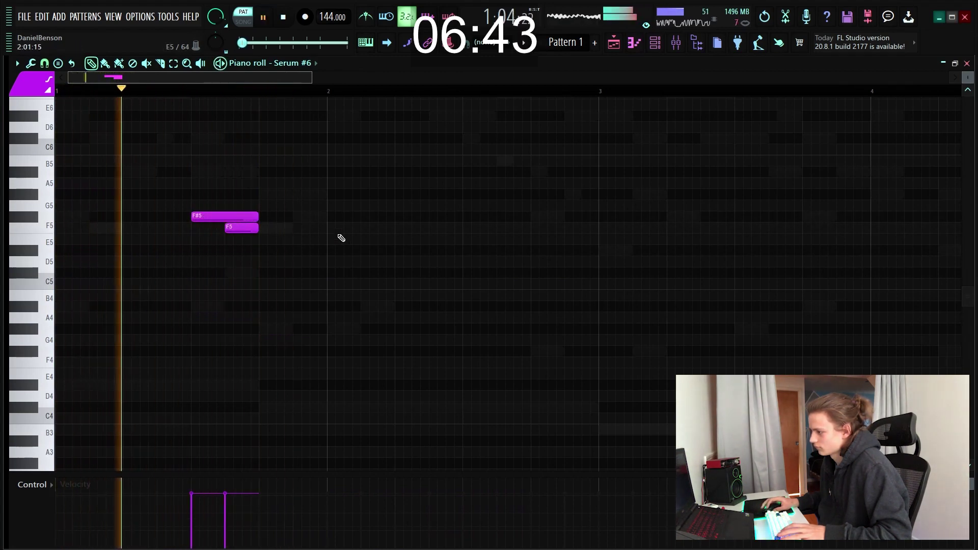
left_click(297, 228)
mouse_move(361, 227)
left_mouse_down()
mouse_move(309, 227)
mouse_move(323, 227)
left_mouse_up()
left_click_drag(4, 213, 4, 197)
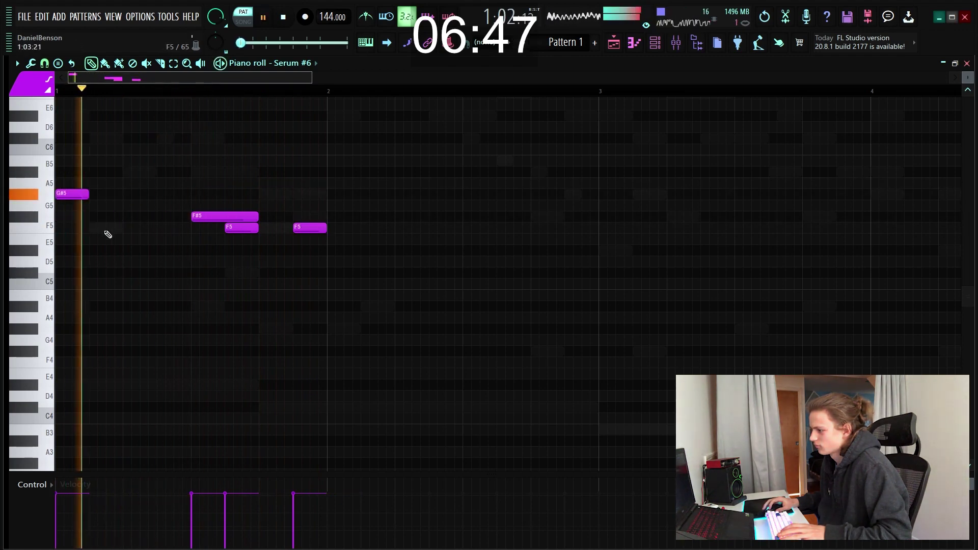
left_click(125, 216)
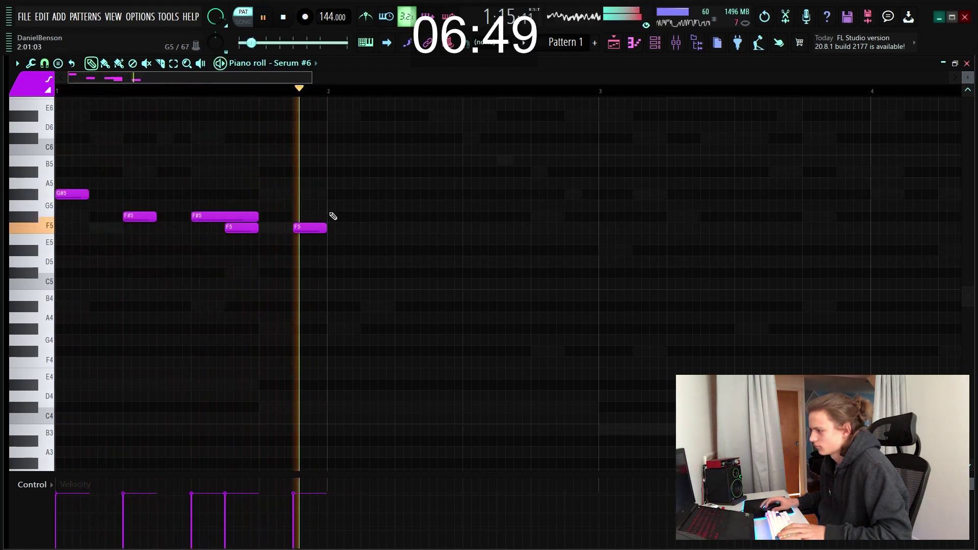
Duplicate the motif into bar 2, changing its second note to A#5 and its last note to D#5
key("ctrl+b")
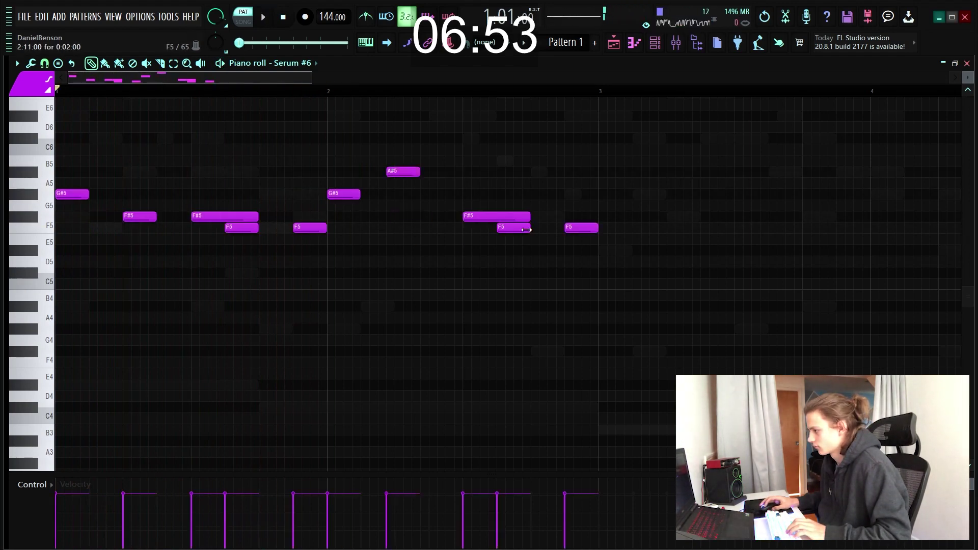
key("shift+Down")
key("shift+Down")
key("space")
Select all notes and duplicate the two-bar phrase three times to fill bars 3 to 8
key("ctrl+a")
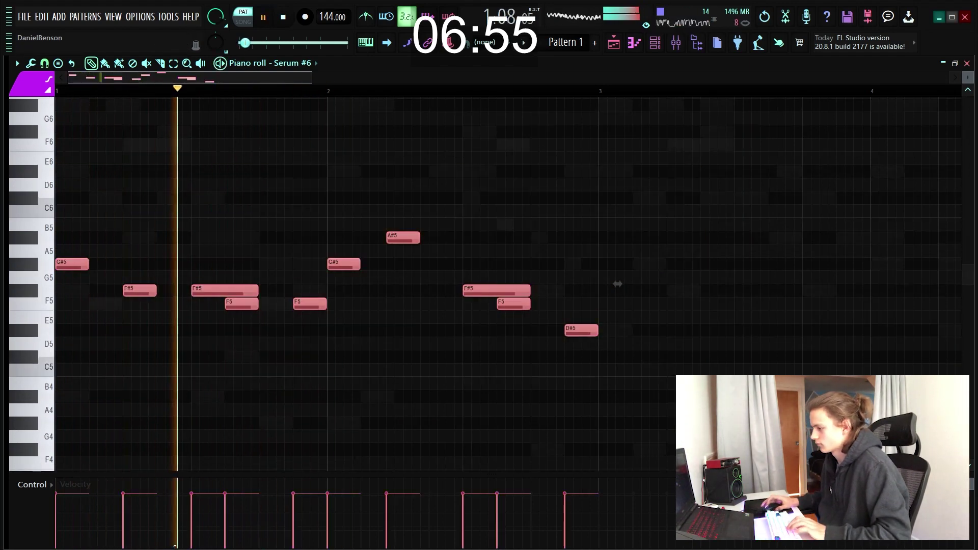
key("ctrl+b")
key("ctrl+b")
key("ctrl+b")
scroll(364, 77, "down", 5)
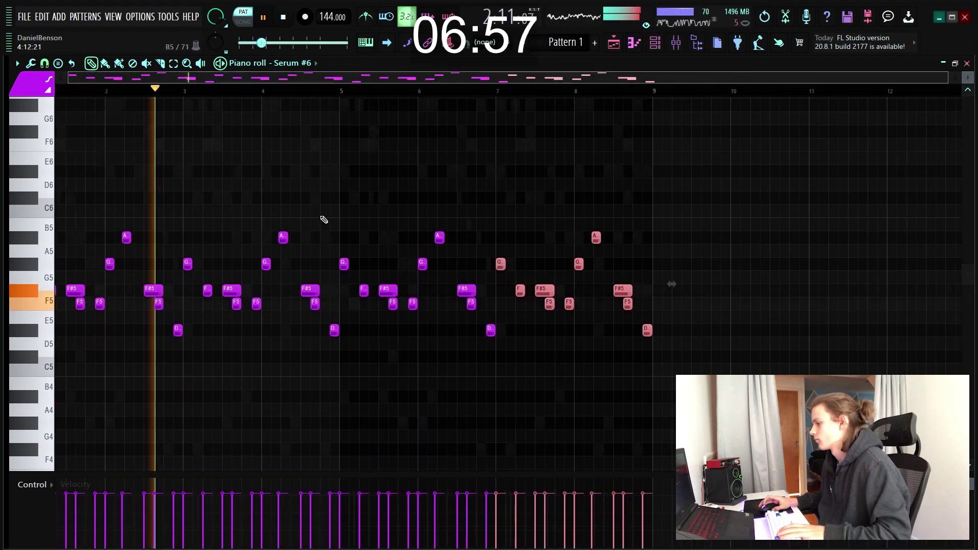
left_click(342, 170)
right_click(341, 169)
left_click(433, 197)
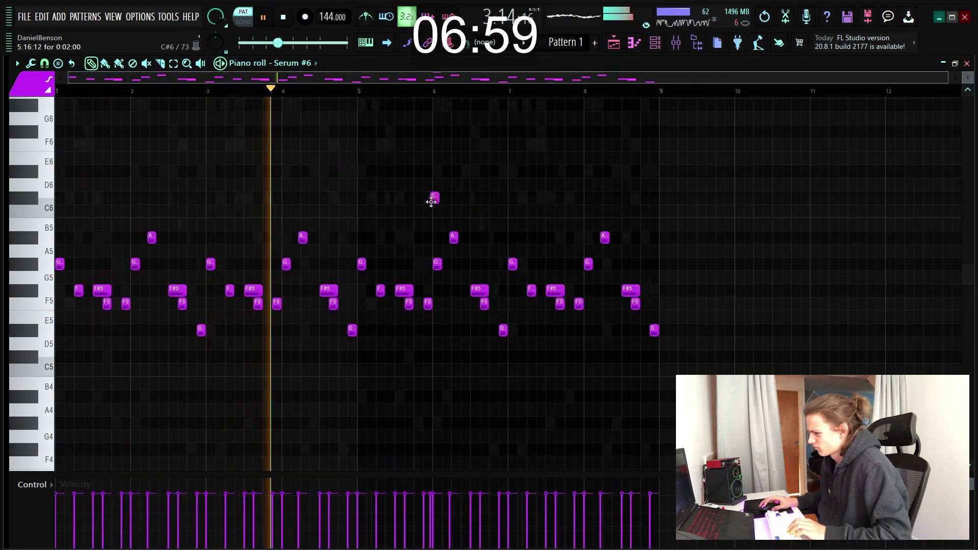
right_click(433, 197)
Shift the A#5 notes in bars 2, 4, 6 and 8 slightly later and replay the pattern
left_click_drag(660, 219, 151, 237)
key("space")
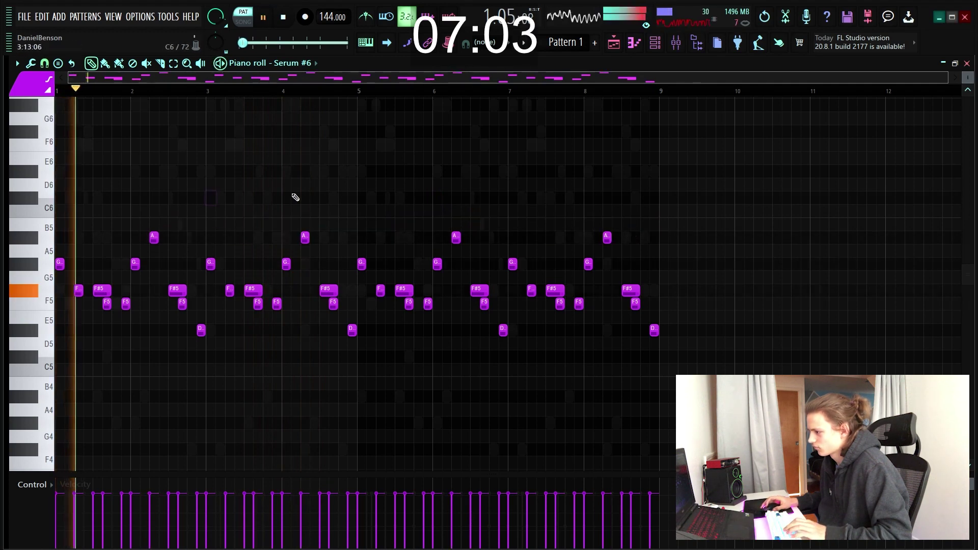
Set Serum #6's channel volume to about 67% with Serum #4 and Serum #5 temporarily muted, and unmute both
key("F6")
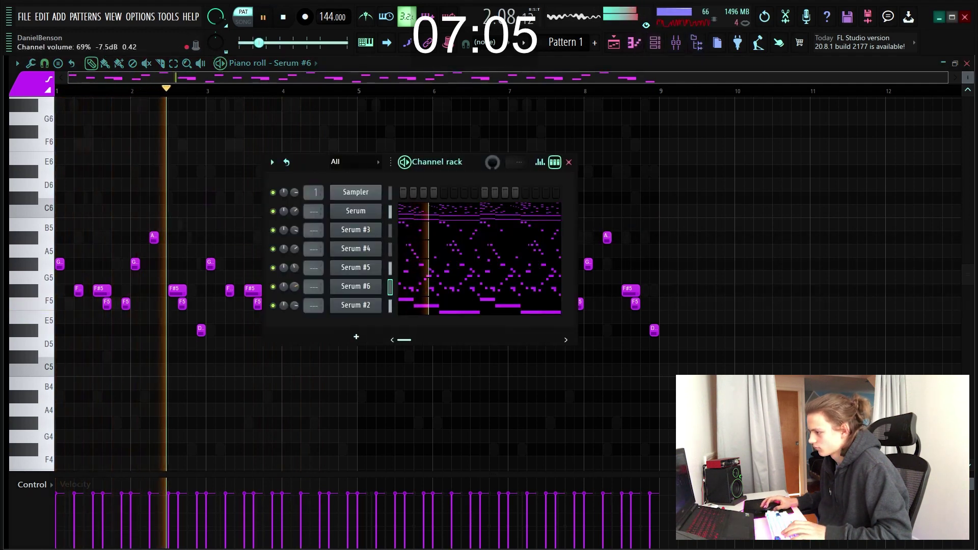
left_click(273, 268)
left_click(273, 249)
left_click_drag(298, 285, 299, 284)
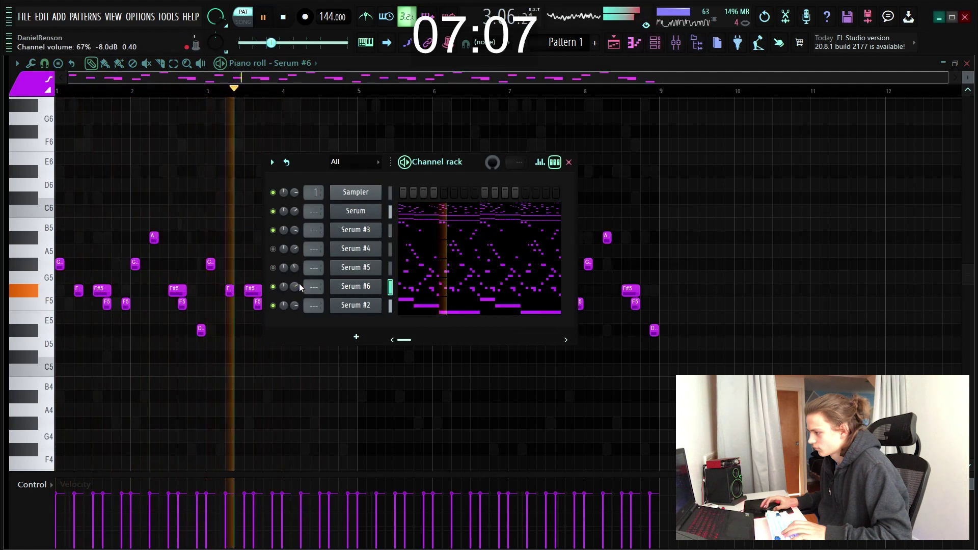
left_click(273, 268)
left_click(274, 249)
Select all six Serum channels and route them to consecutive mixer tracks starting at track 1
left_click_drag(389, 211, 390, 306)
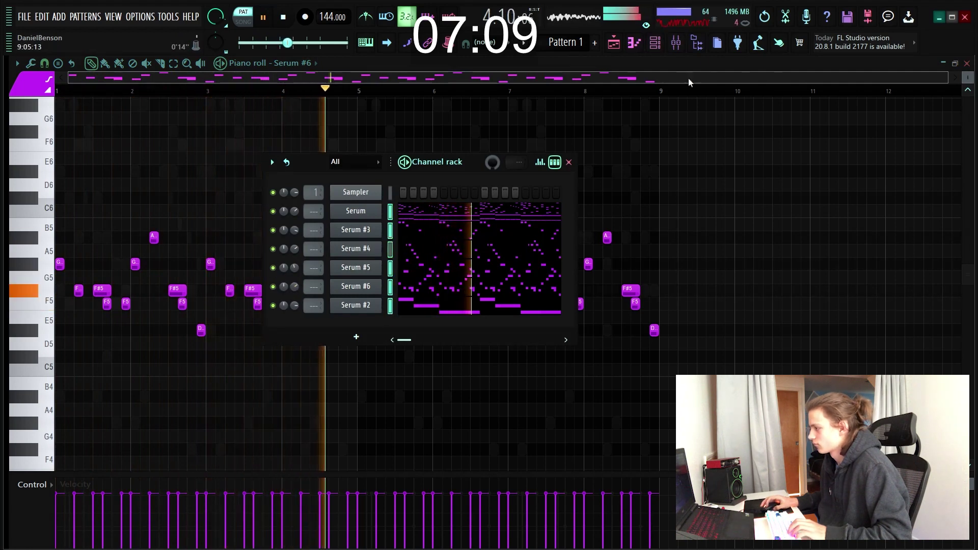
left_click(676, 42)
right_click(97, 77)
mouse_move(168, 196)
left_click(288, 207)
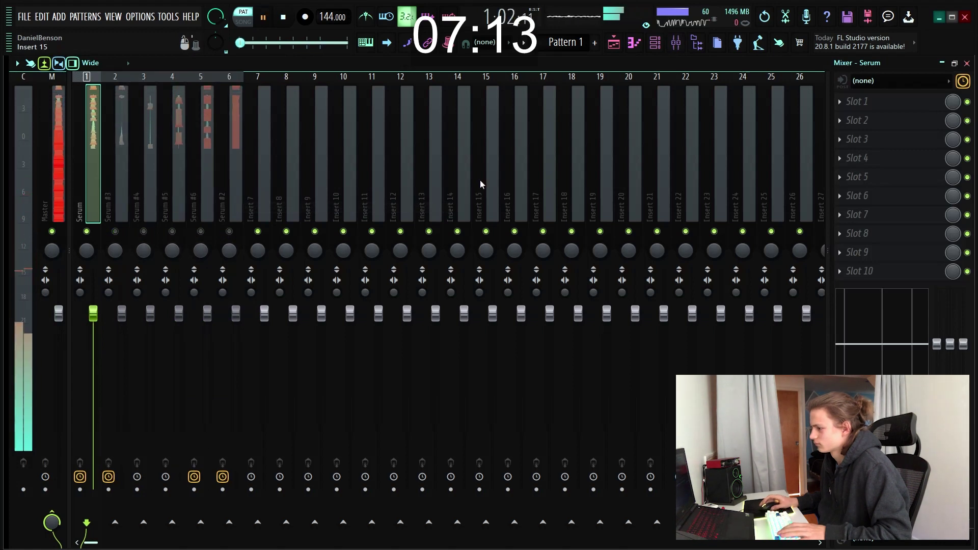
left_click(665, 44)
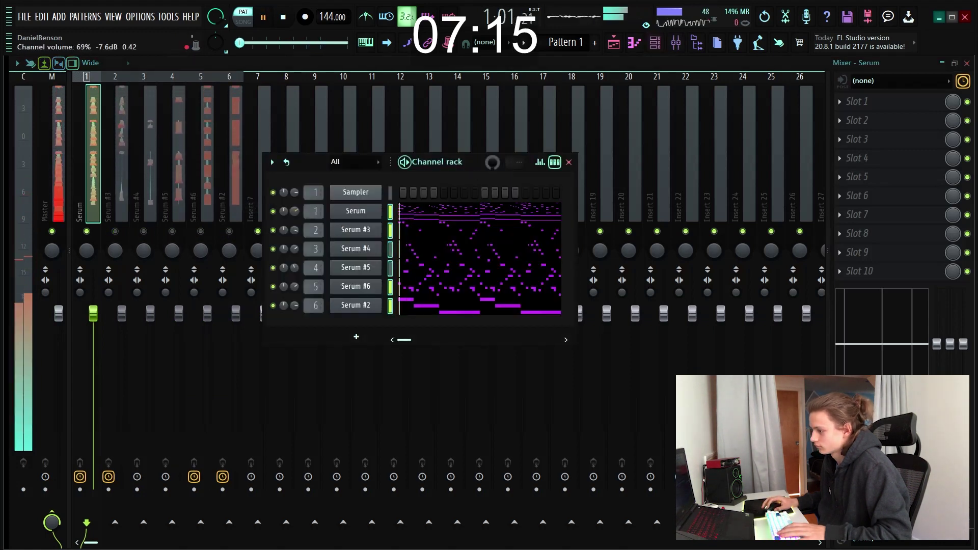
key("F6")
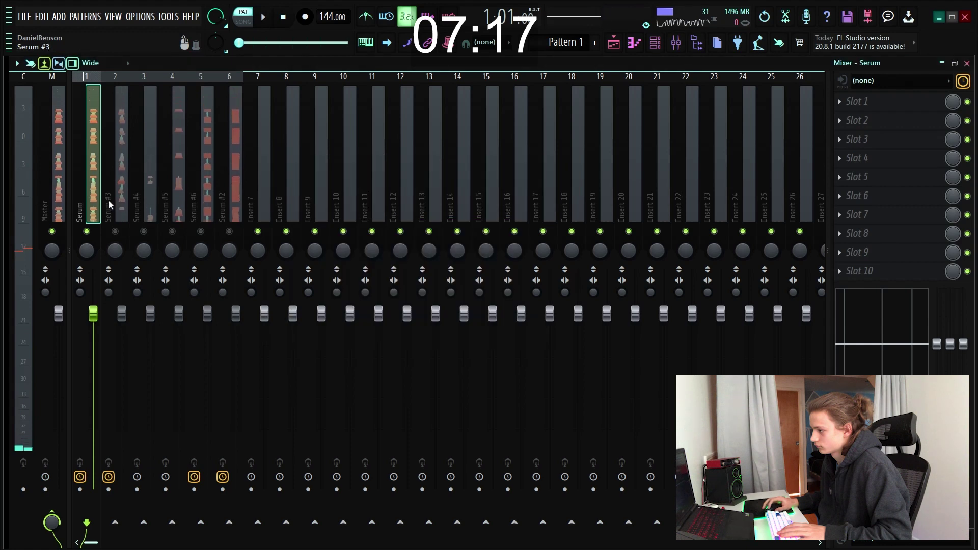
left_click(117, 232)
key("space")
left_click(656, 45)
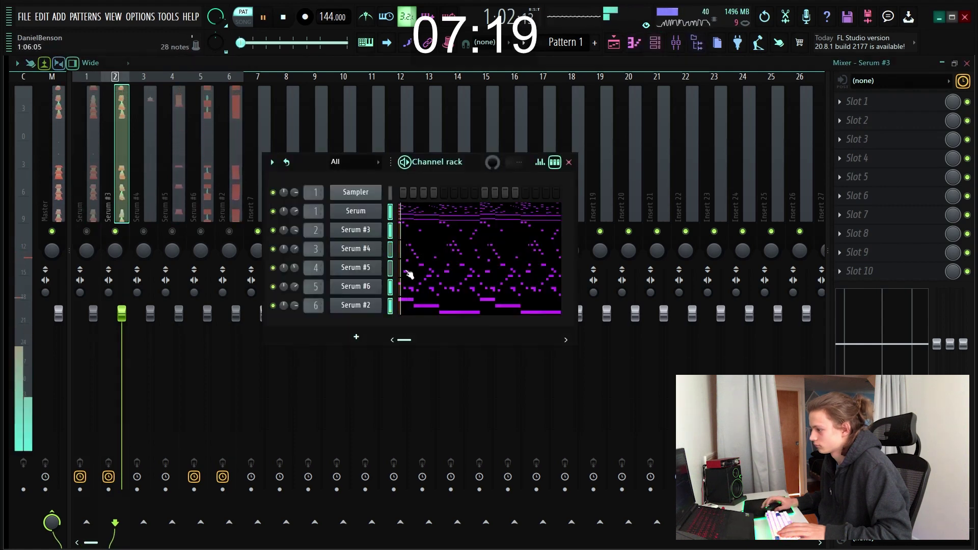
key("space")
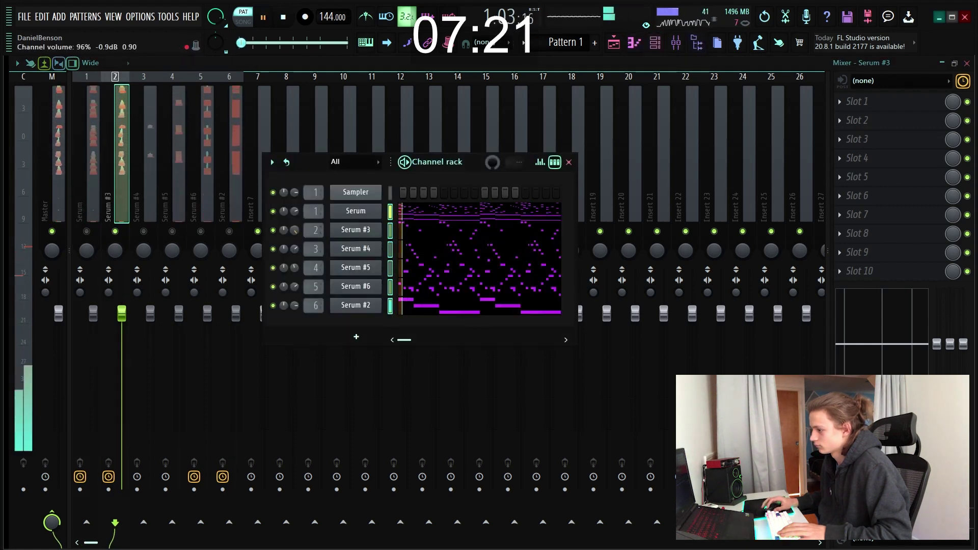
key("F6")
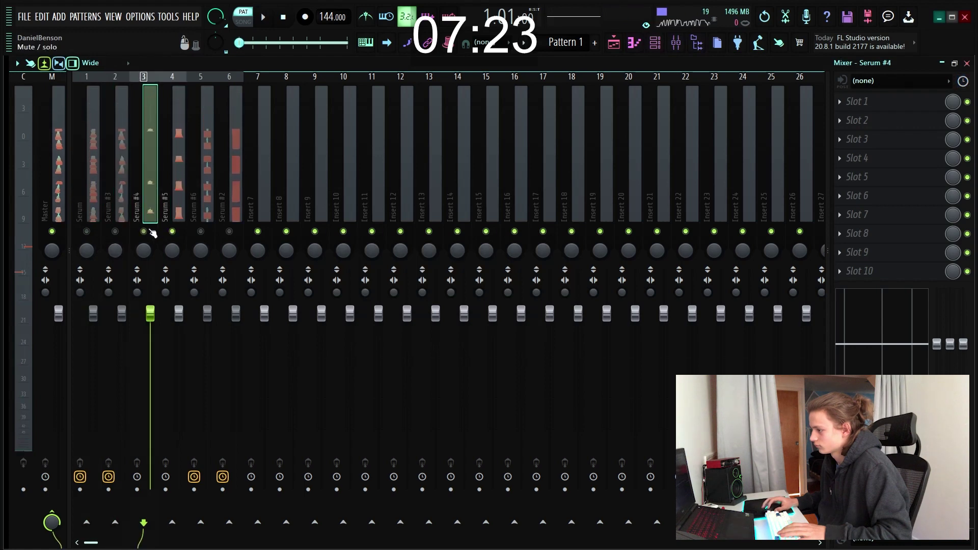
Play Serum #4's soloed mixer track and set its channel volume to about 88%
left_click(656, 44)
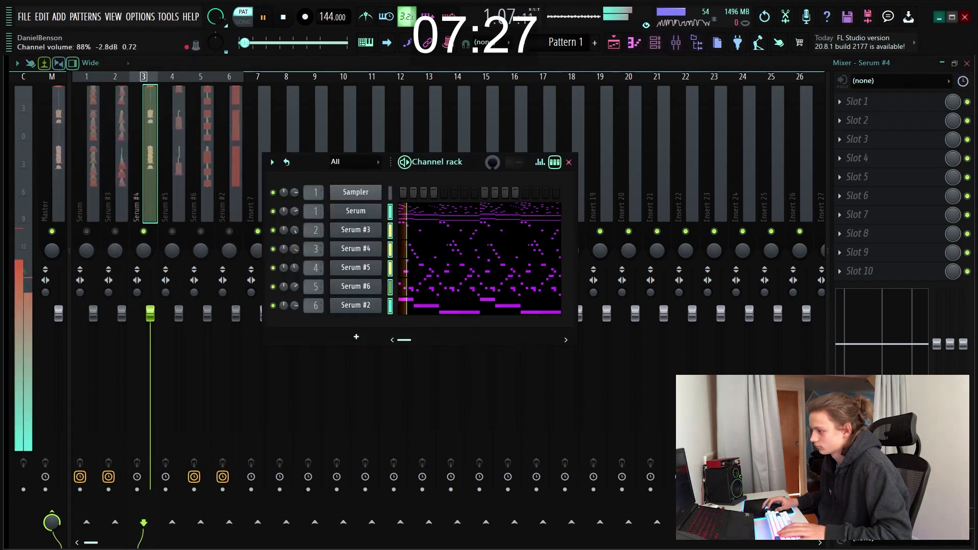
key("space")
key("F6")
Solo Serum #5's mixer track and set its channel volume to about 48%
left_click(174, 233)
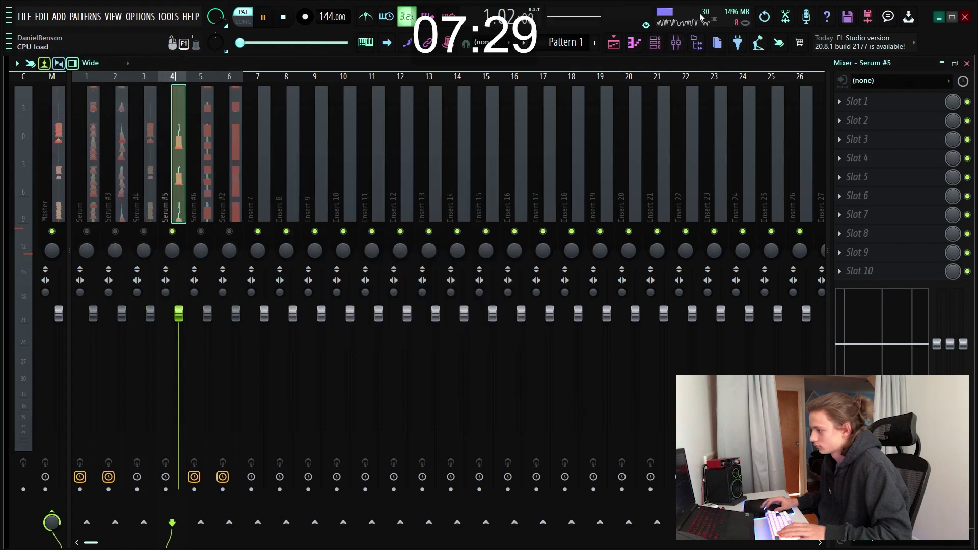
key("space")
key("F6")
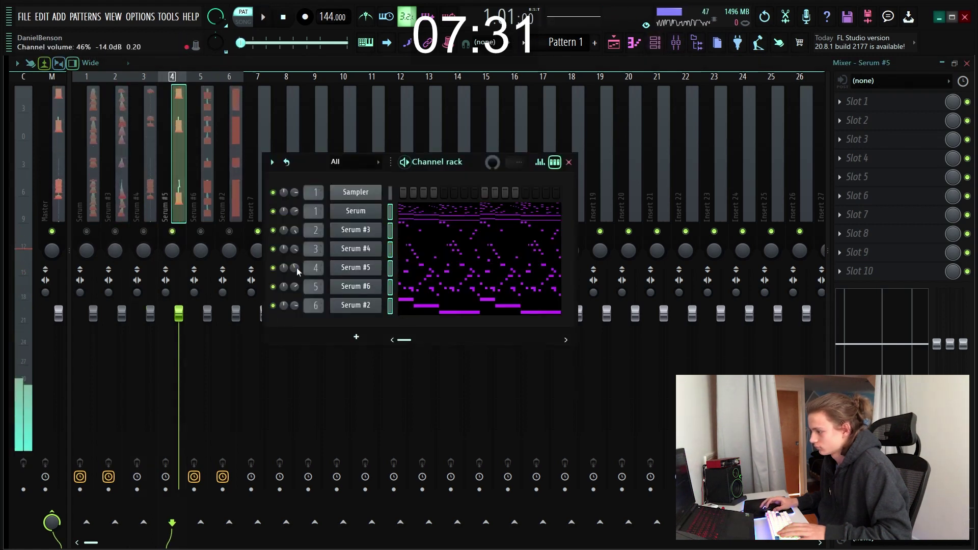
left_click_drag(295, 268, 295, 264)
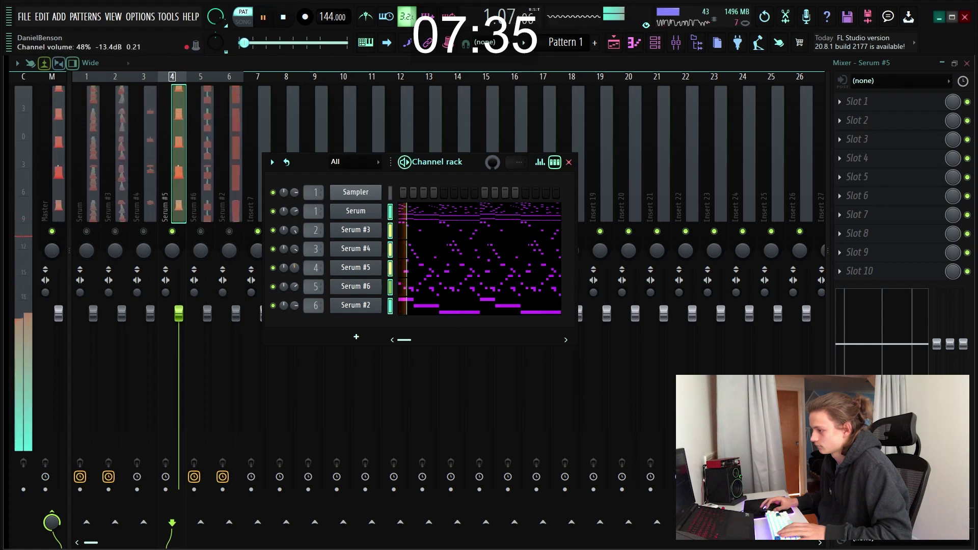
key("space")
key("F6")
Solo the Serum #6 and Serum #2 mixer tracks in turn and play the pattern to check their levels
left_click(193, 239)
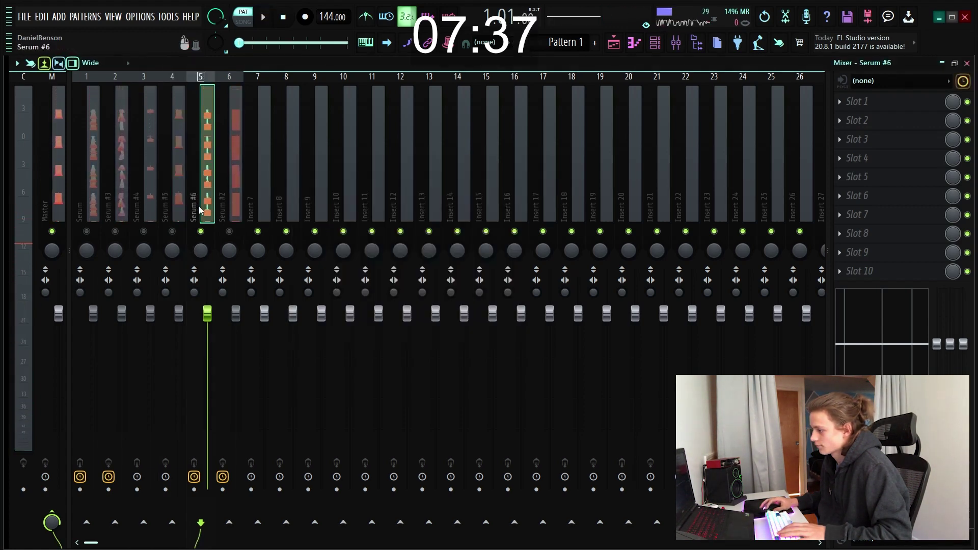
key("space")
key("F6")
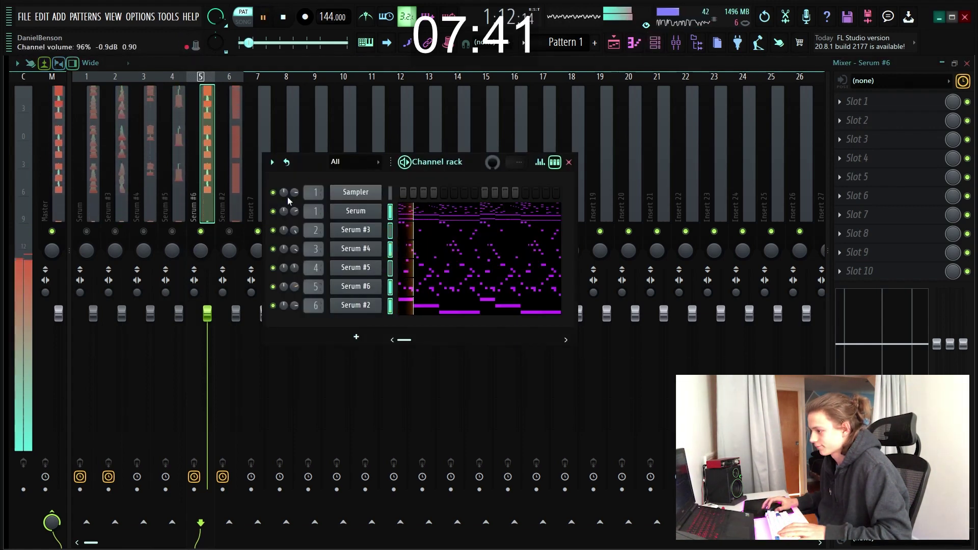
key("F6")
left_click(229, 224)
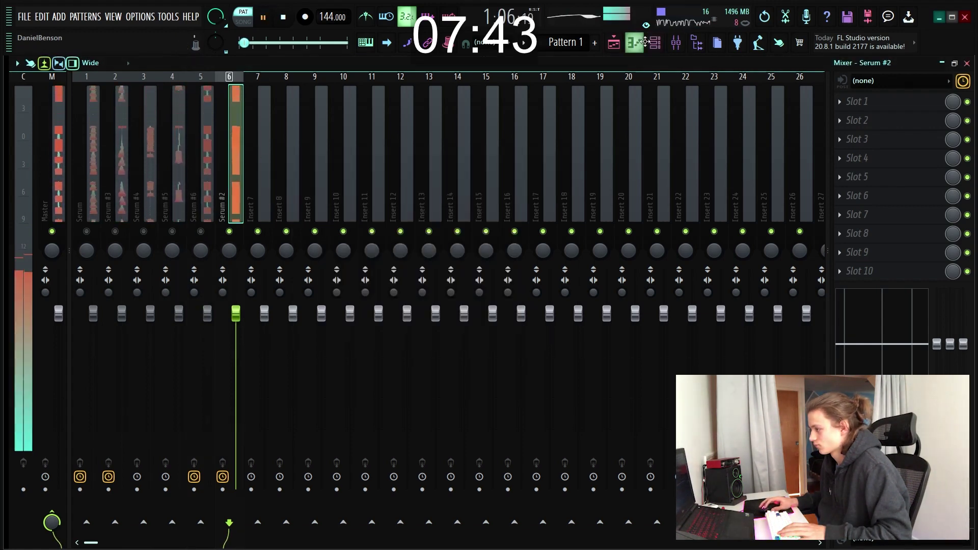
key("F6")
key("F6")
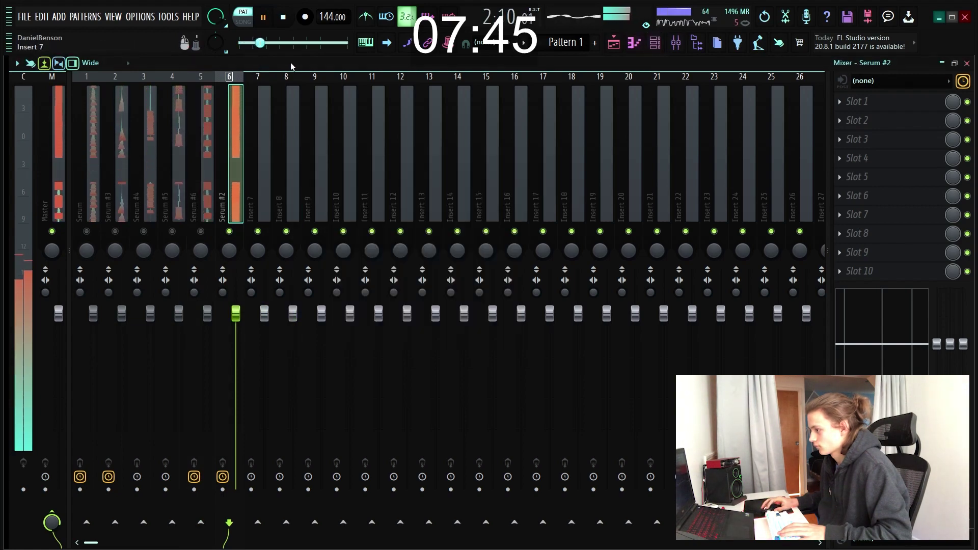
Add Fruity Parametric EQ 2 to Serum #2's mixer track, make band 7 a low pass in the low mids, and lower the track's fader
left_click(838, 104)
left_click(703, 117)
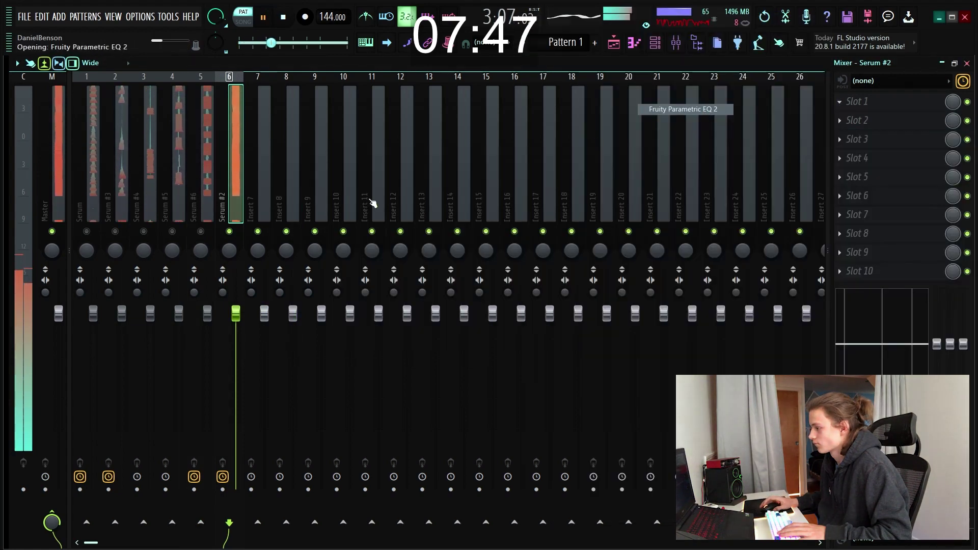
right_click(383, 315)
mouse_move(402, 347)
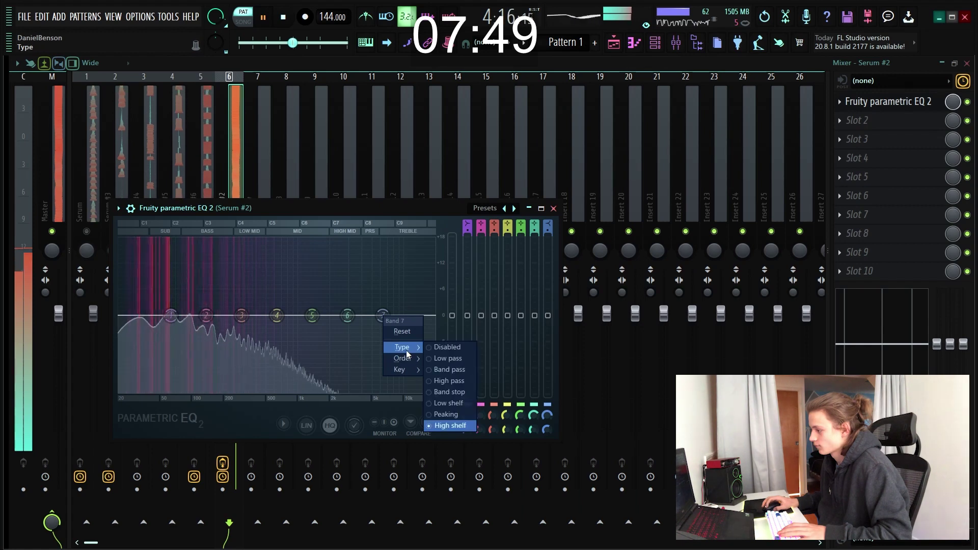
left_click(447, 358)
left_click_drag(382, 316, 256, 316)
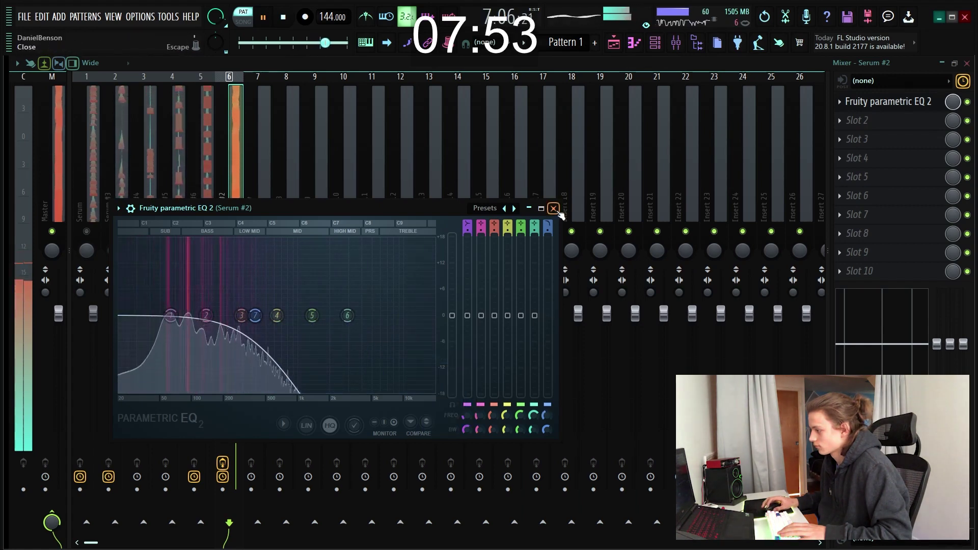
left_click(554, 208)
Add Fruity Parametric EQ 2 to Serum's mixer track with the 20Hz + 18kHz cut preset and raise the high pass to about 128 Hz
left_click(93, 204)
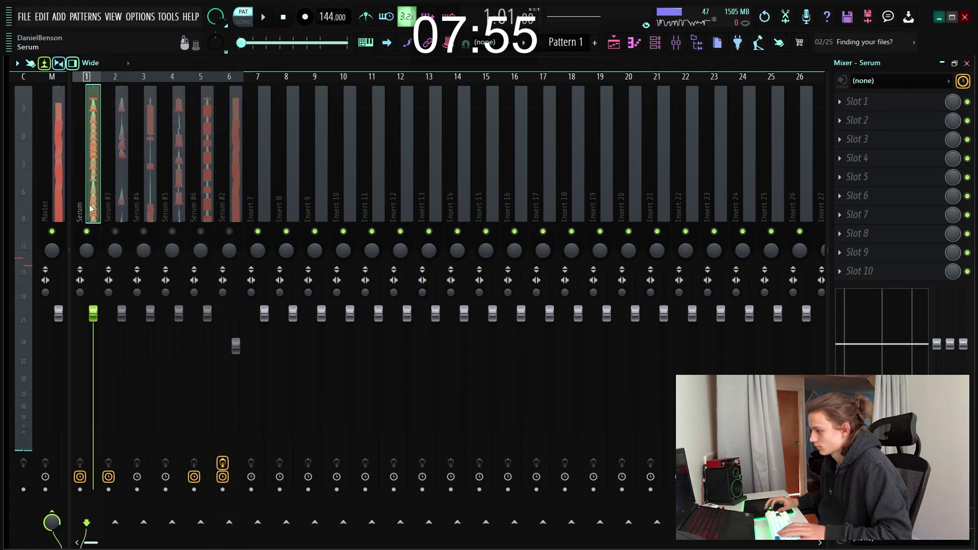
left_click(858, 101)
left_click(695, 110)
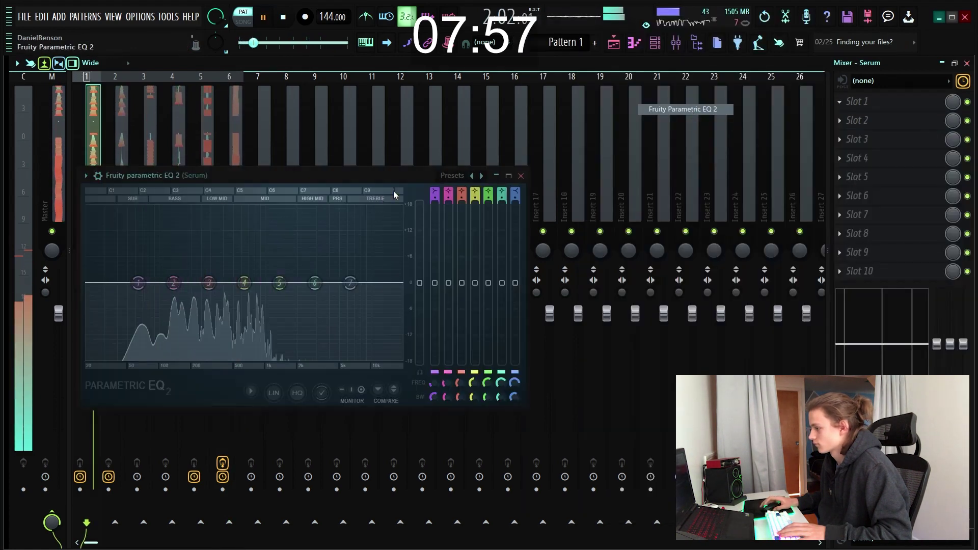
left_click(482, 176)
left_click(482, 176)
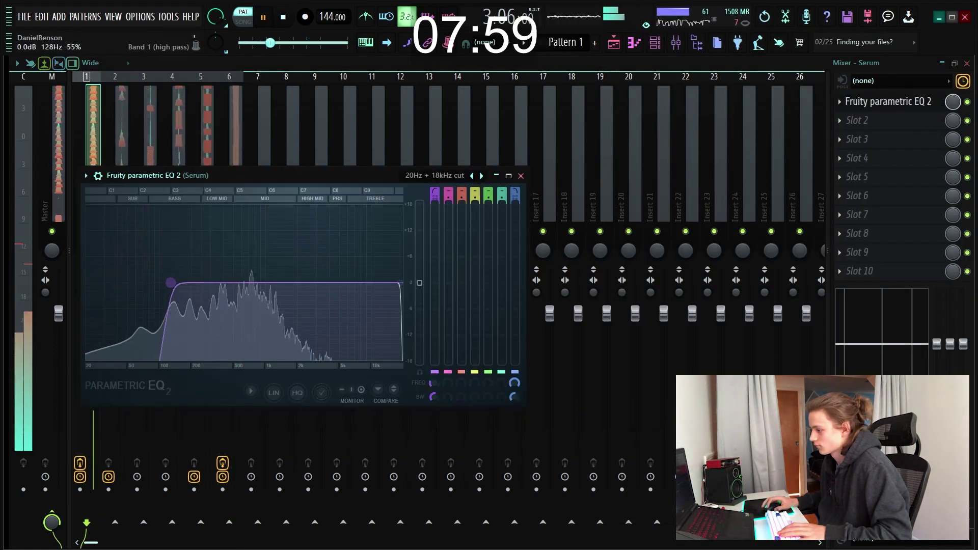
left_click(482, 176)
left_click(522, 175)
Add Fruity Reeverb 2 to slot 3 of Serum's mixer track and listen to it with the pattern playing
left_click(857, 139)
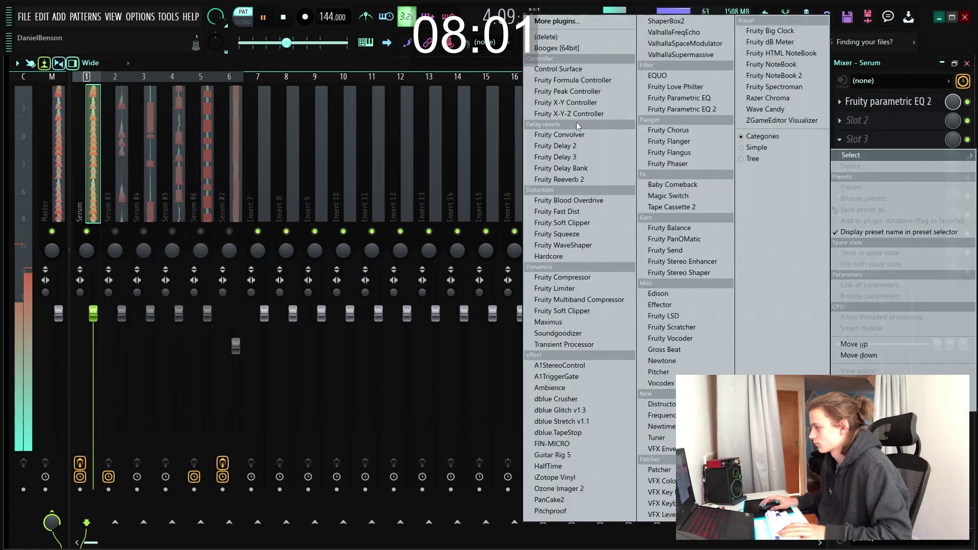
left_click(561, 179)
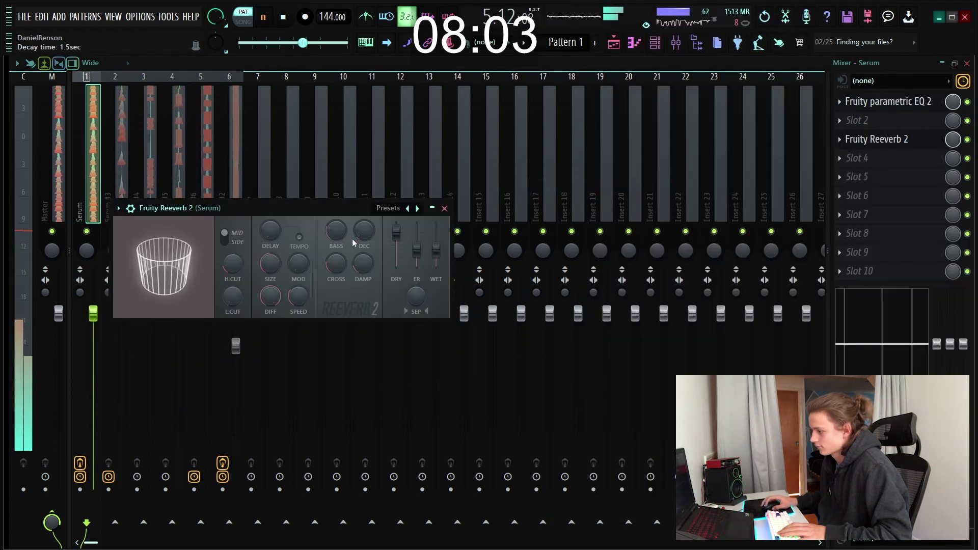
key("space")
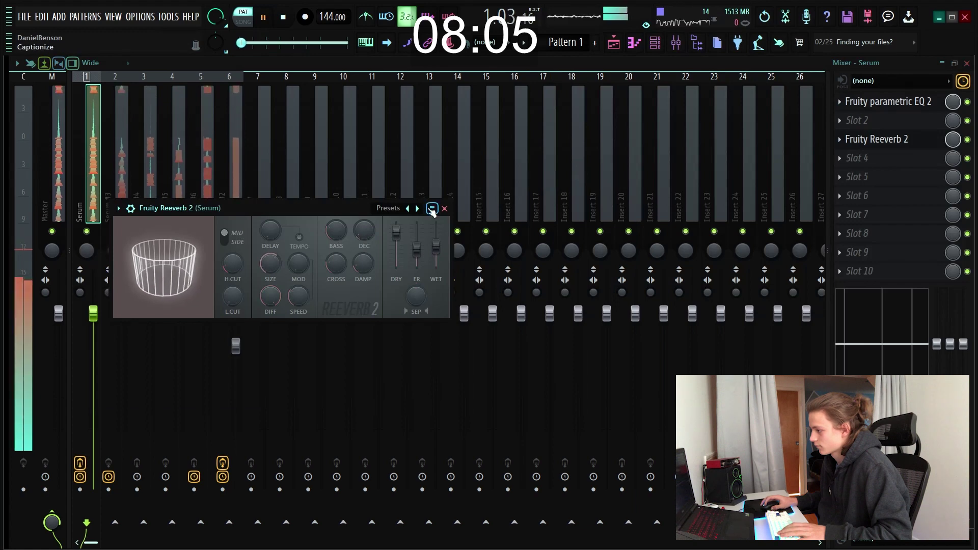
left_click(445, 208)
Add Ozone Imager 2 to slot 10 of Serum's track with 41% width and Stereoize on, and lower the track's fader to about 71%
left_click(874, 272)
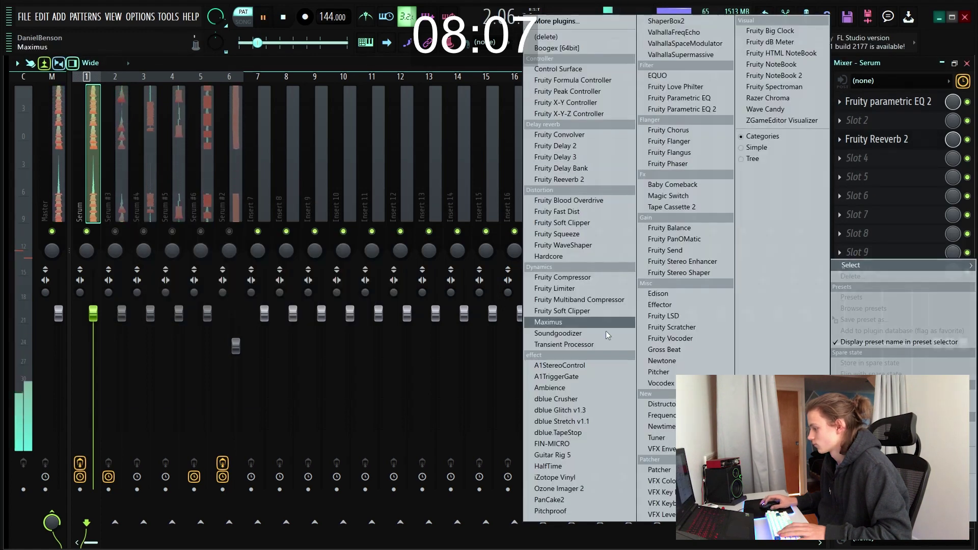
left_click(580, 490)
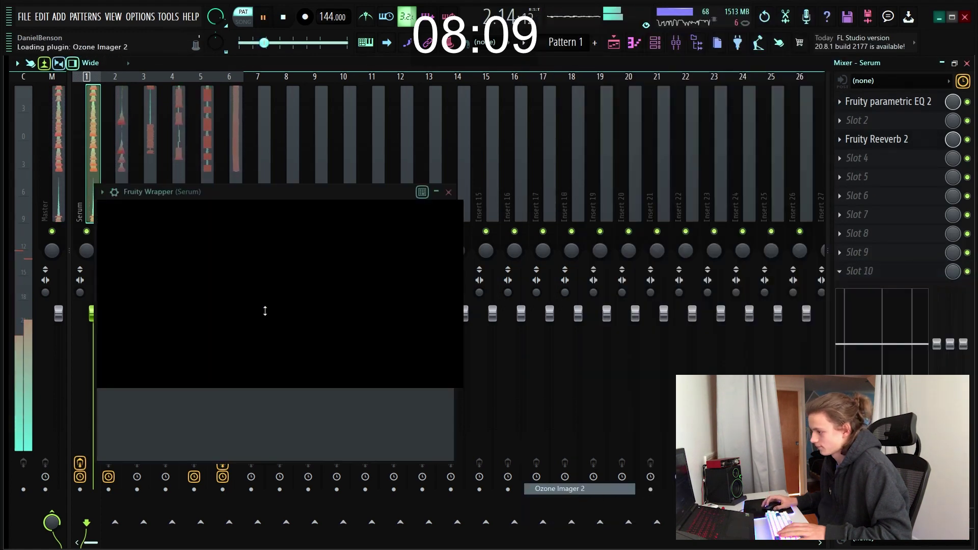
left_click_drag(408, 309, 408, 282)
left_click(427, 238)
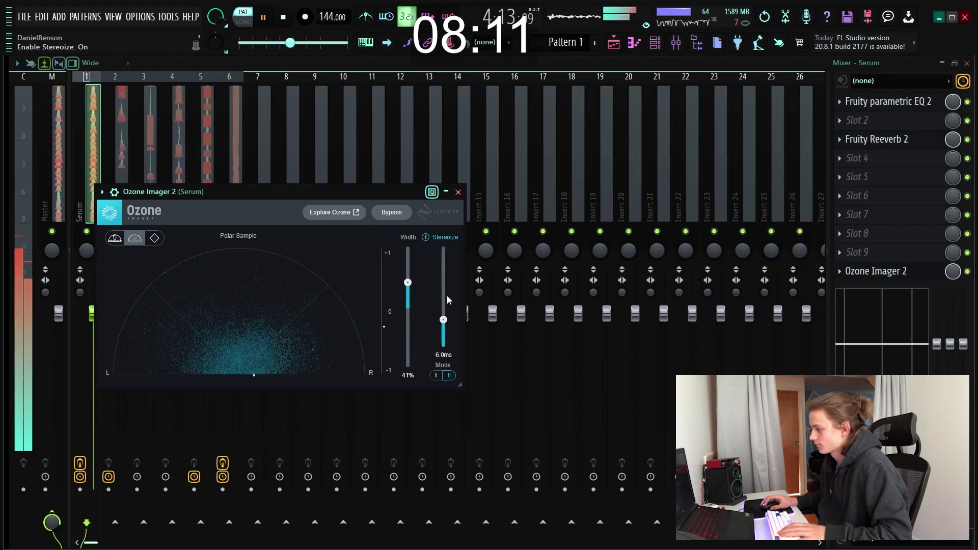
left_click_drag(443, 319, 408, 271)
left_click(458, 192)
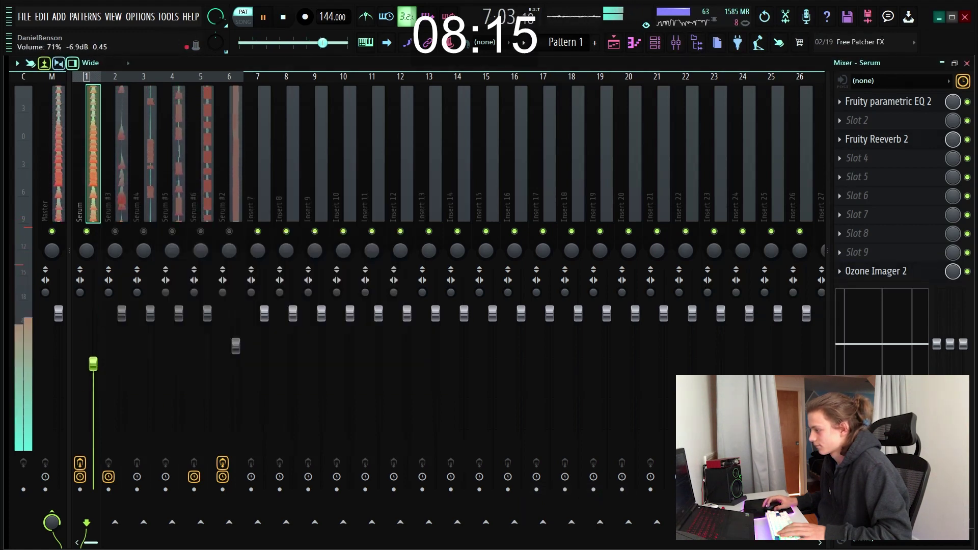
Add Fruity Chorus to slot 6 of Serum's mixer track and reduce its mix level
left_click(861, 204)
left_click(678, 129)
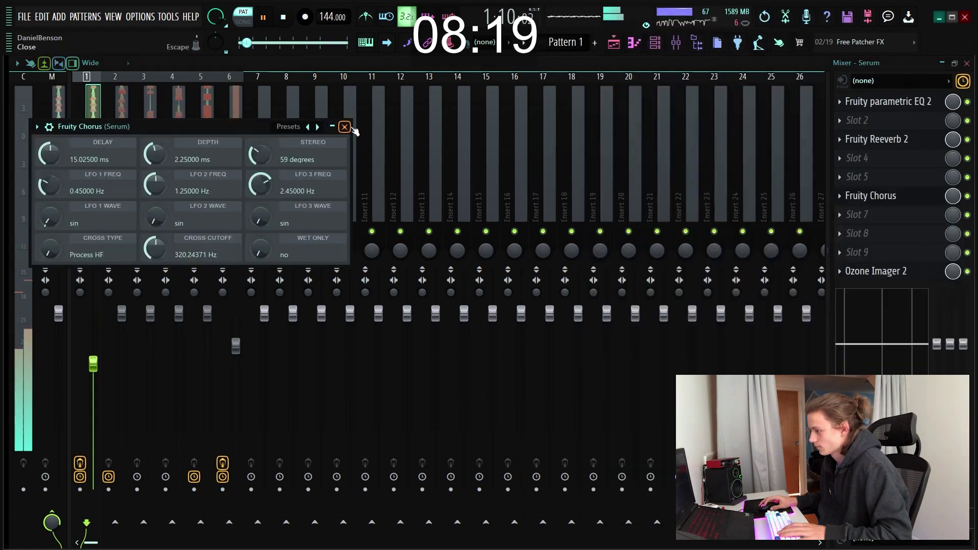
left_click(345, 127)
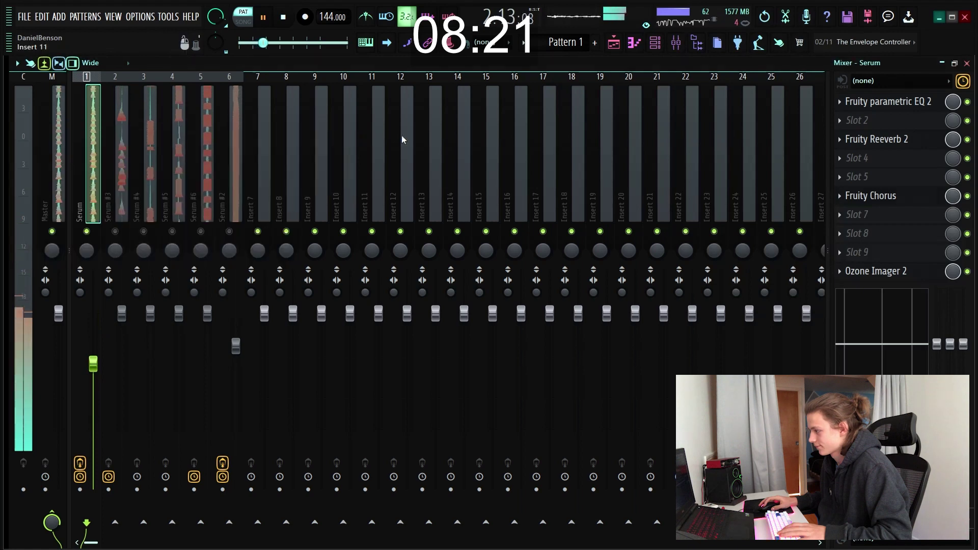
Insert HalfTime ahead of the EQ on Serum's mixer track, audition it, and disable it
left_click(910, 125)
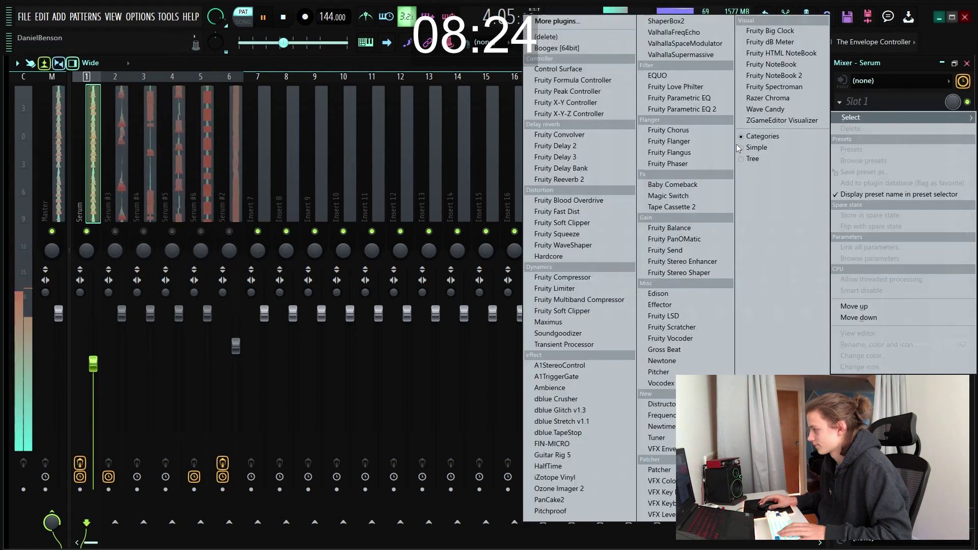
left_click(550, 466)
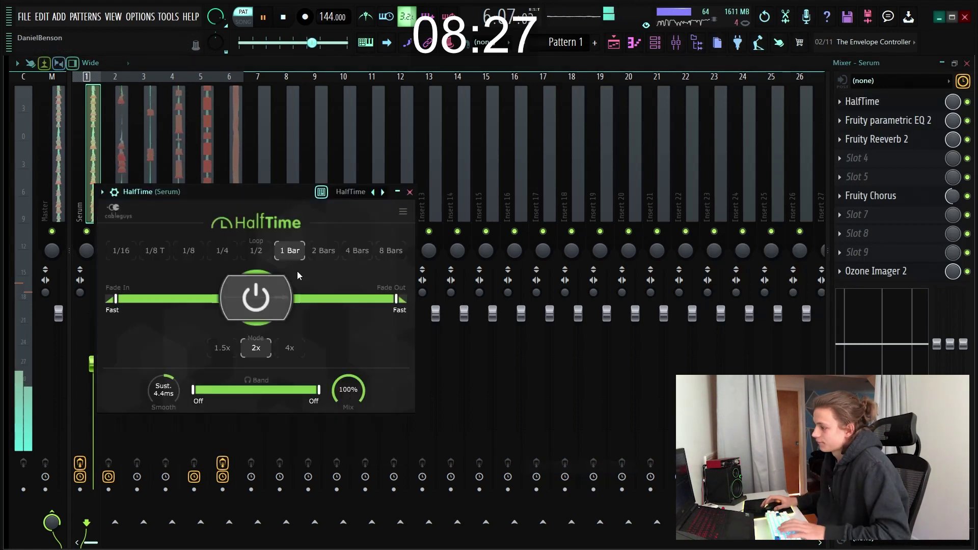
left_click(409, 191)
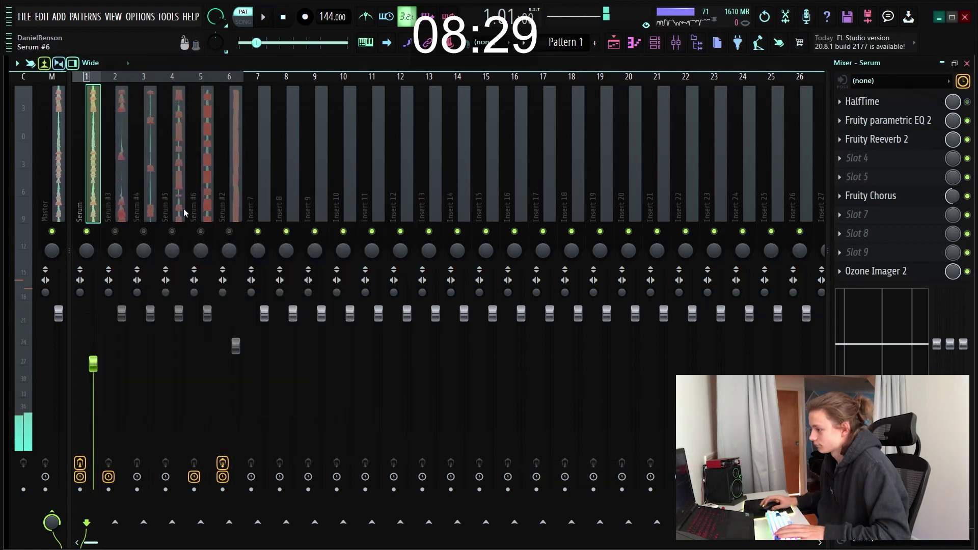
Unmute and lower Serum #3's mixer track, and add Fruity Parametric EQ 2 cutting band 3 in the low mids and boosting band 5 in the high mids
left_click(115, 231)
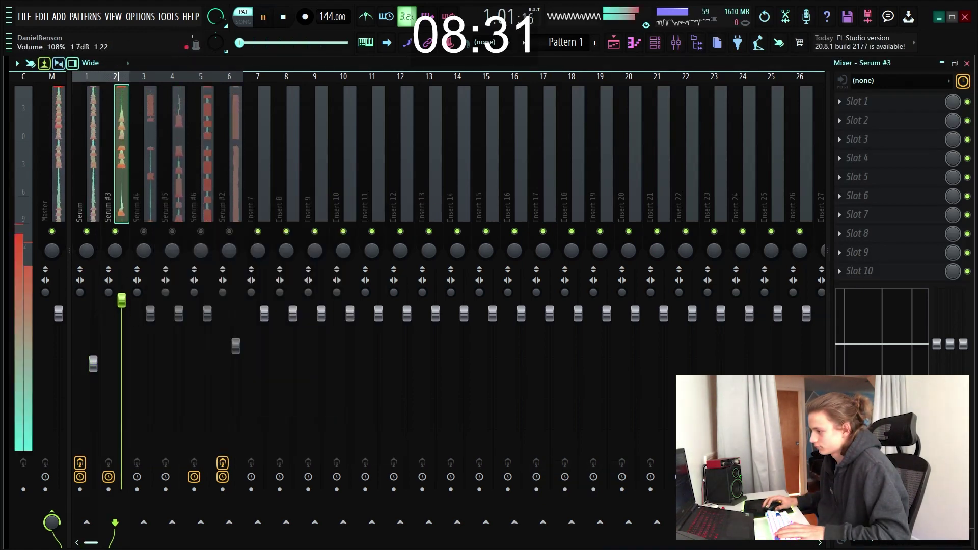
left_click_drag(122, 313, 122, 344)
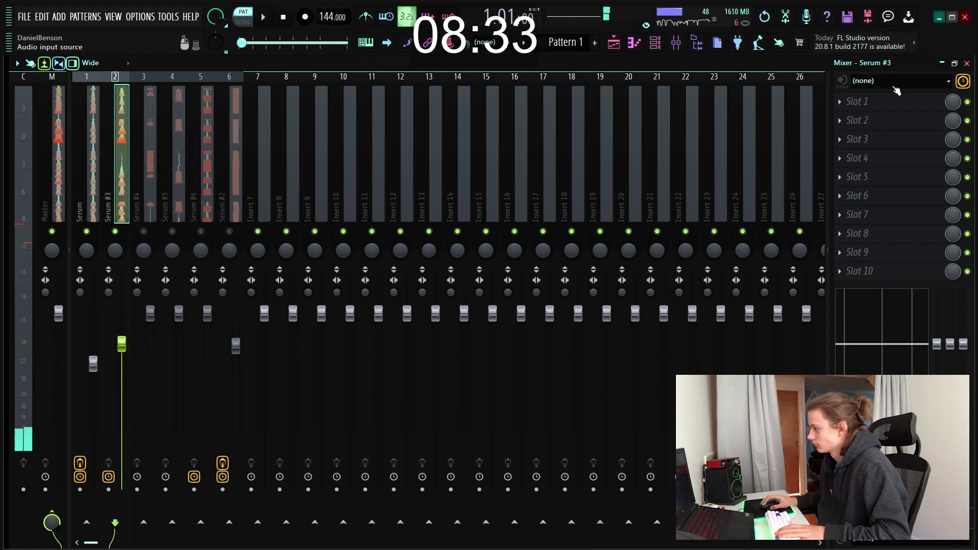
left_click(897, 101)
left_click(683, 109)
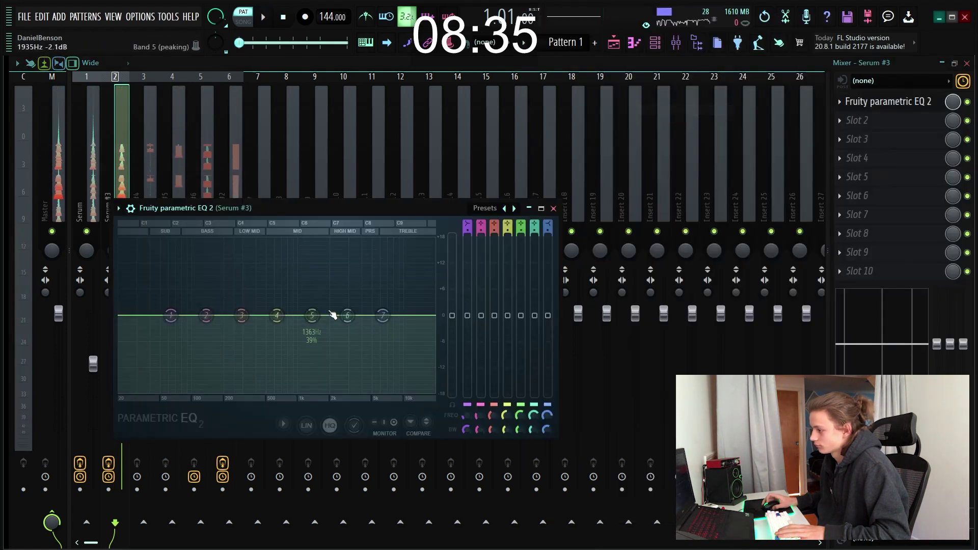
left_click_drag(331, 315, 334, 304)
key("space")
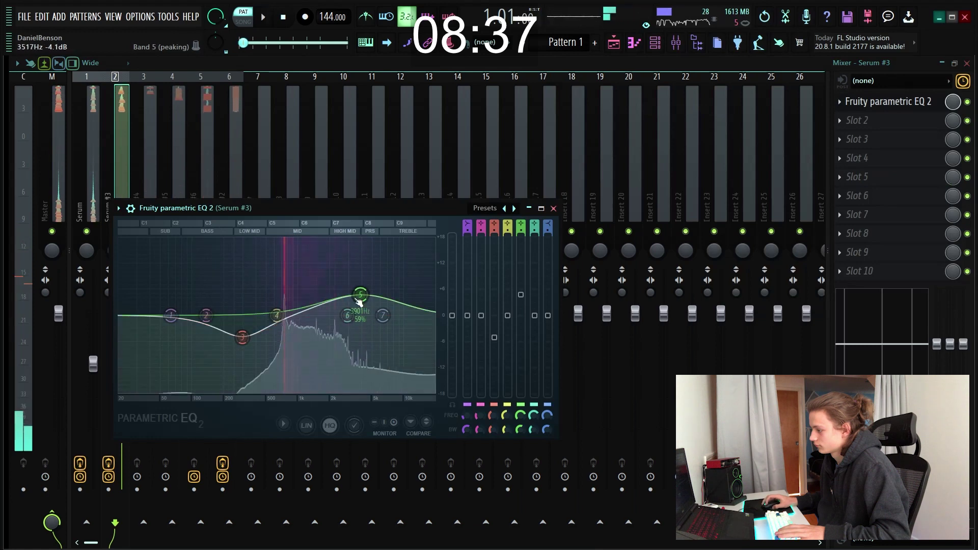
left_click(553, 208)
key("space")
Add Fruity Delay 3 with its next preset to slot 4 of Serum #3's track, reduce its mix, and lower the fader to about 59%
left_click(857, 158)
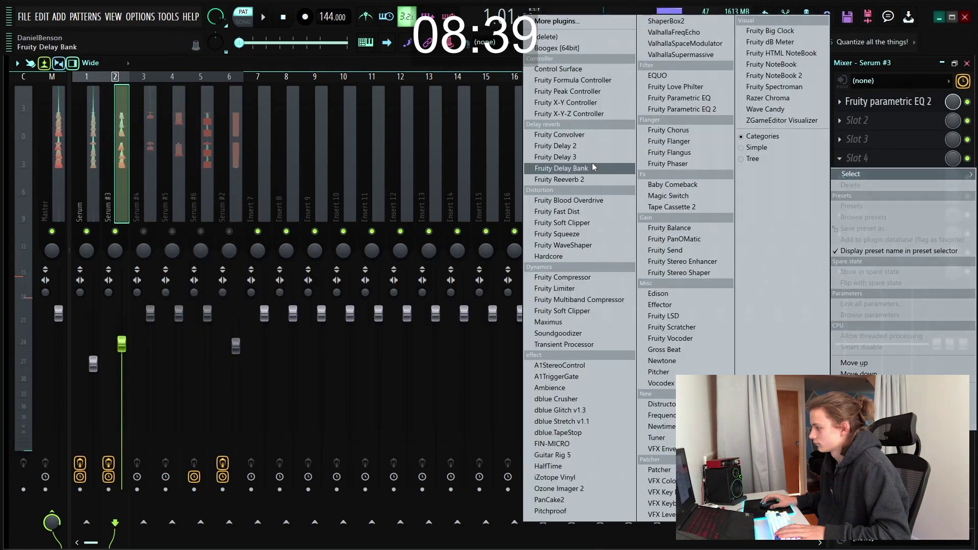
left_click(586, 158)
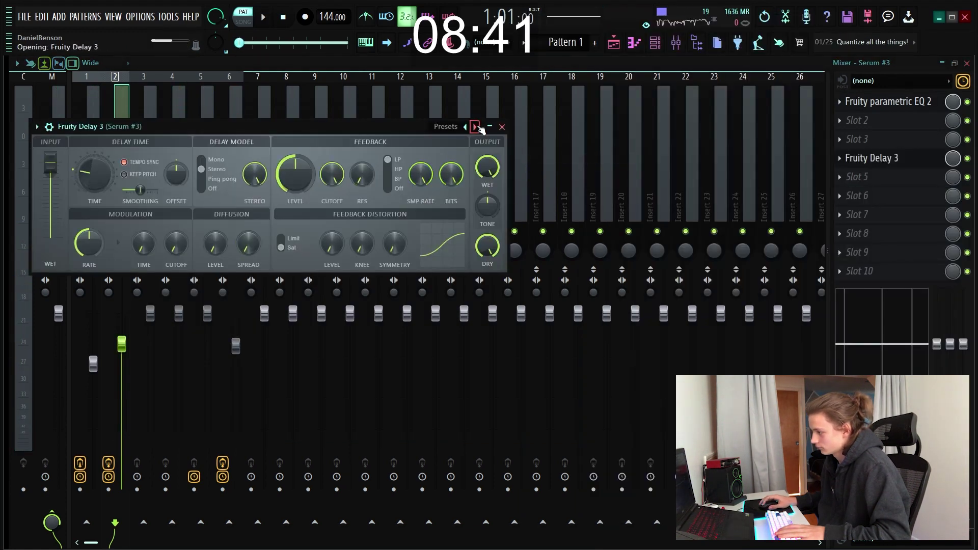
left_click(476, 127)
key("space")
left_click(502, 127)
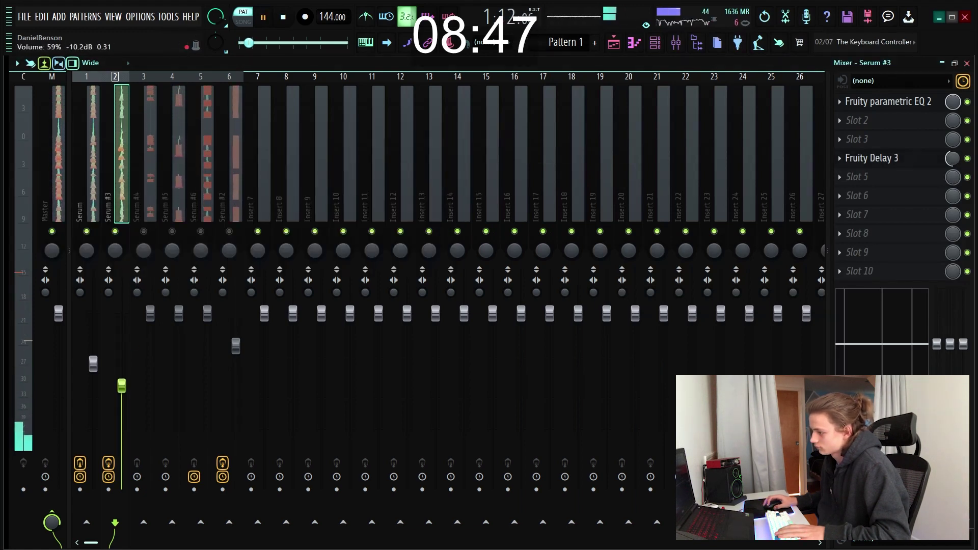
Unmute Serum #4's mixer track, pan it slightly left and lower its fader, and bring Serum #3's fader to about 56%
left_click(147, 269)
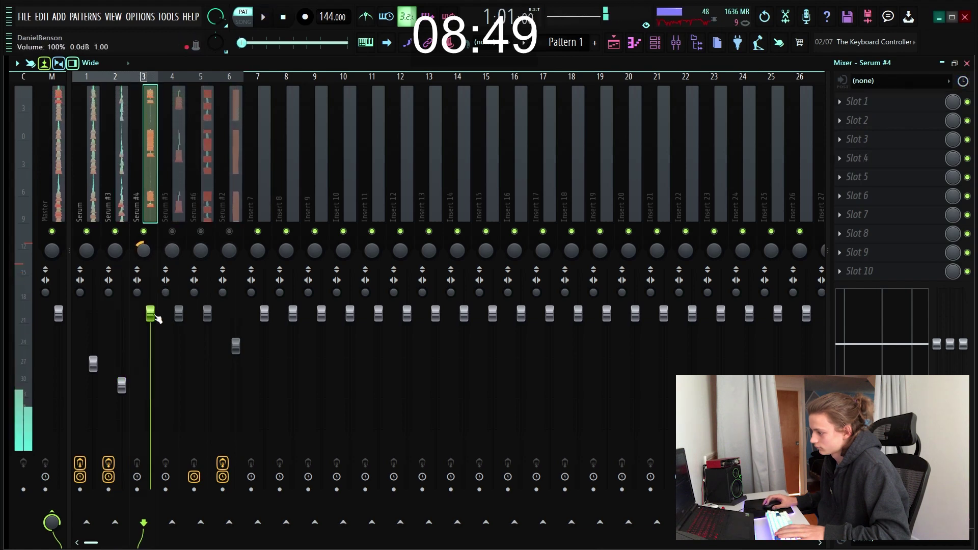
left_click_drag(122, 385, 122, 391)
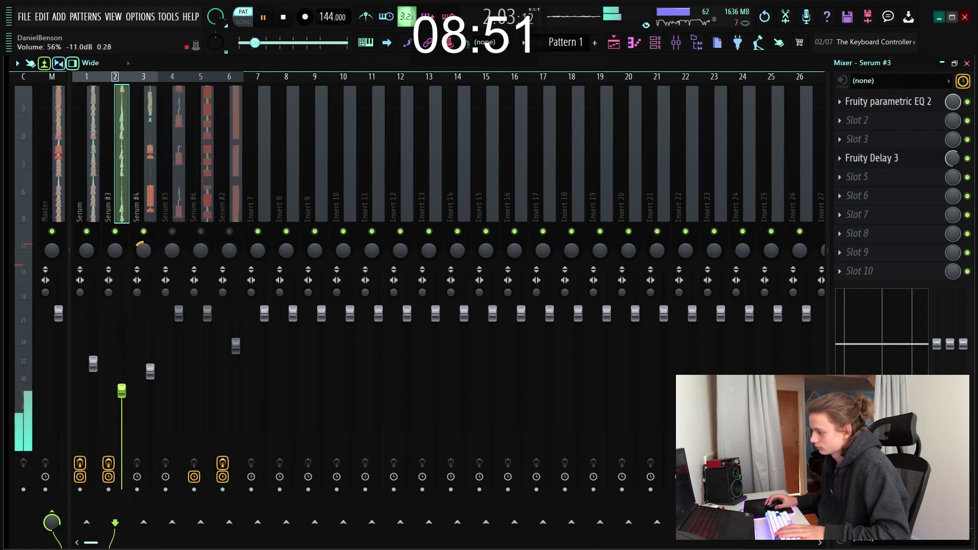
Unmute Serum #5's mixer track, pan it slightly right, and balance its lowered fader against Serum #4's at about 68%
left_click_drag(169, 249, 170, 240)
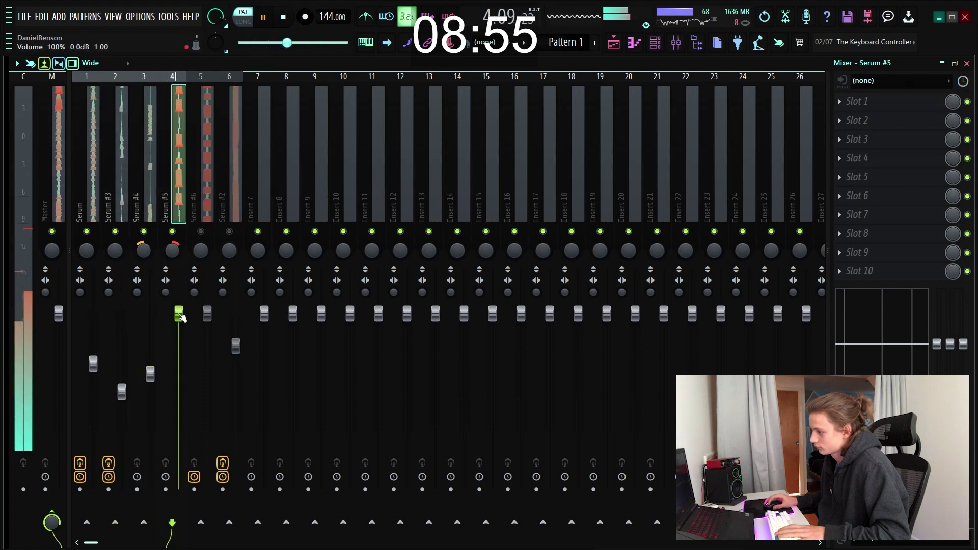
left_click_drag(179, 359, 178, 367)
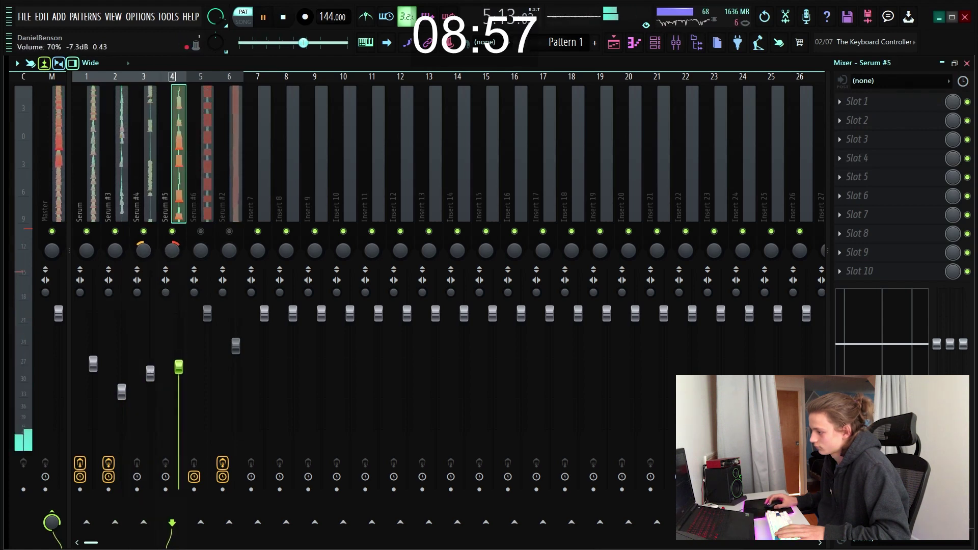
left_click(150, 374)
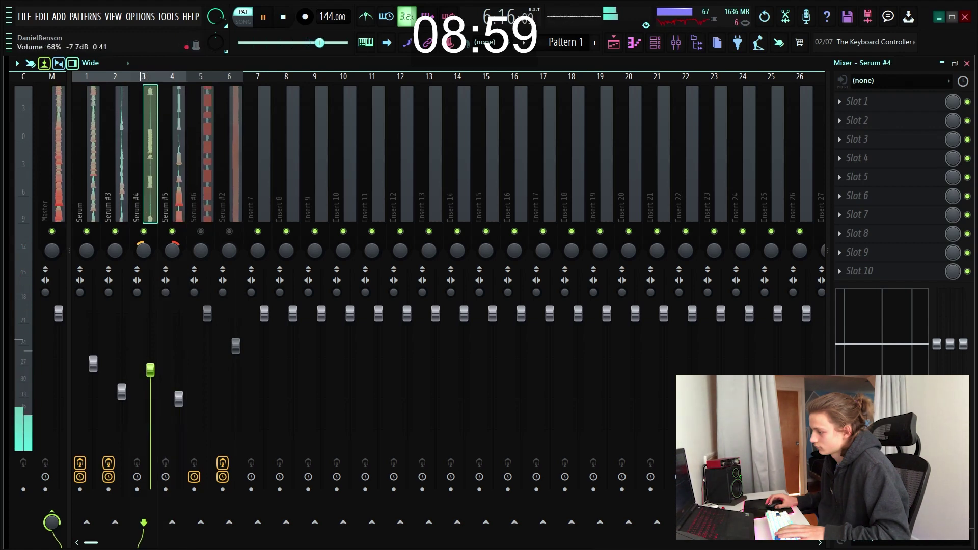
left_click_drag(172, 249, 172, 255)
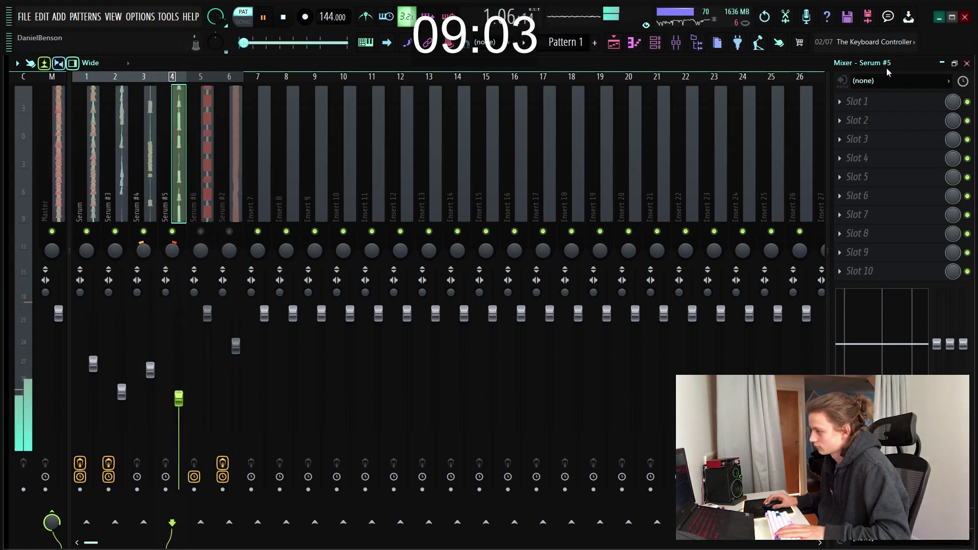
Add PanCake2 to Serum #5's mixer track with the Left to Right Shy preset and set its LFO length to 1.5 Bars (6/4)
left_click(851, 101)
left_click(598, 500)
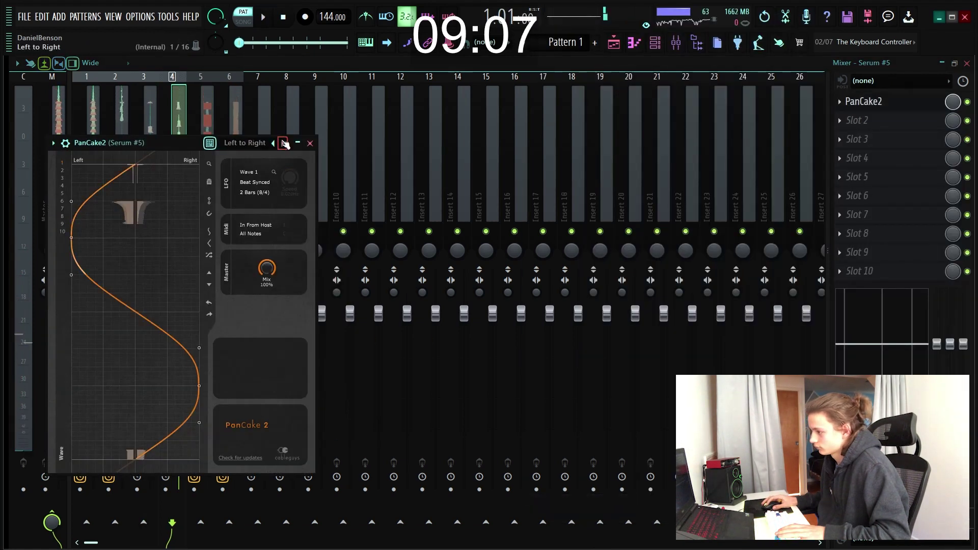
left_click(283, 143)
left_click(283, 143)
left_click(283, 143)
left_click(252, 193)
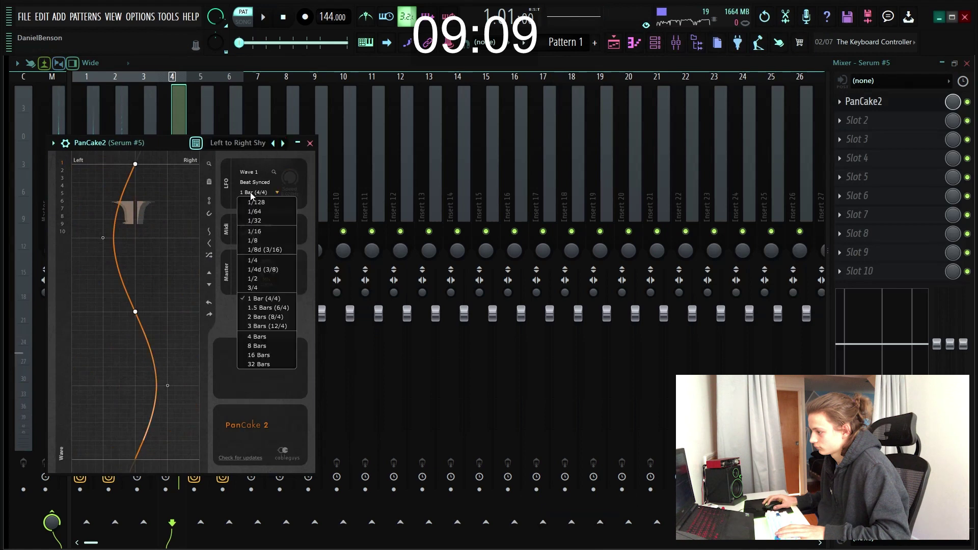
left_click(259, 307)
left_click(310, 143)
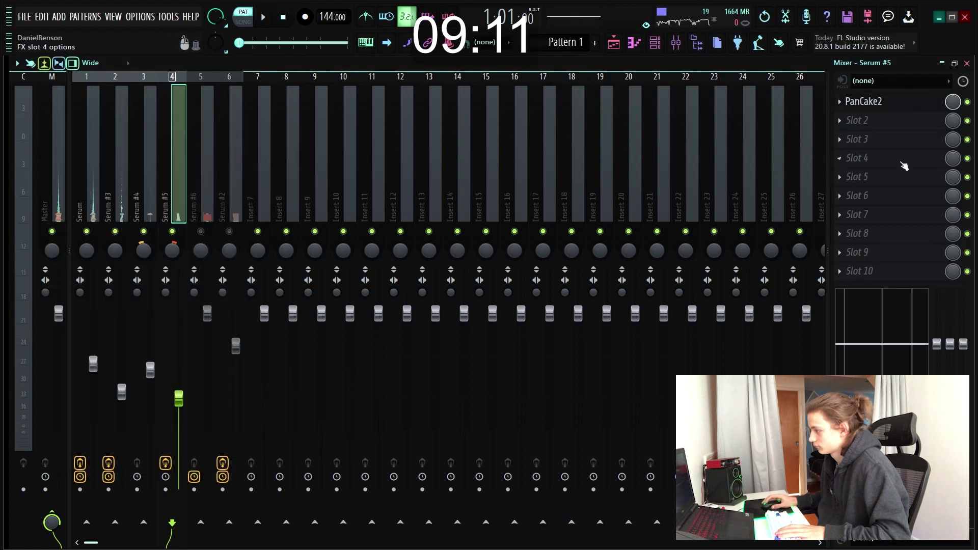
Add Fruity Parametric EQ 2 to slot 3 of Serum #5's mixer track and boost band 5 in the upper mids
left_click(866, 139)
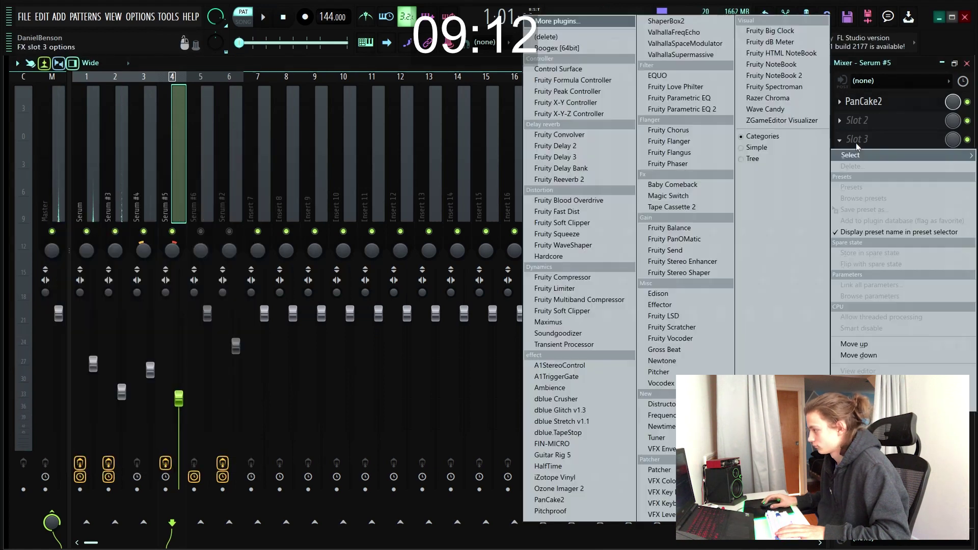
left_click(682, 109)
left_click_drag(280, 282, 336, 259)
key("space")
left_click(520, 176)
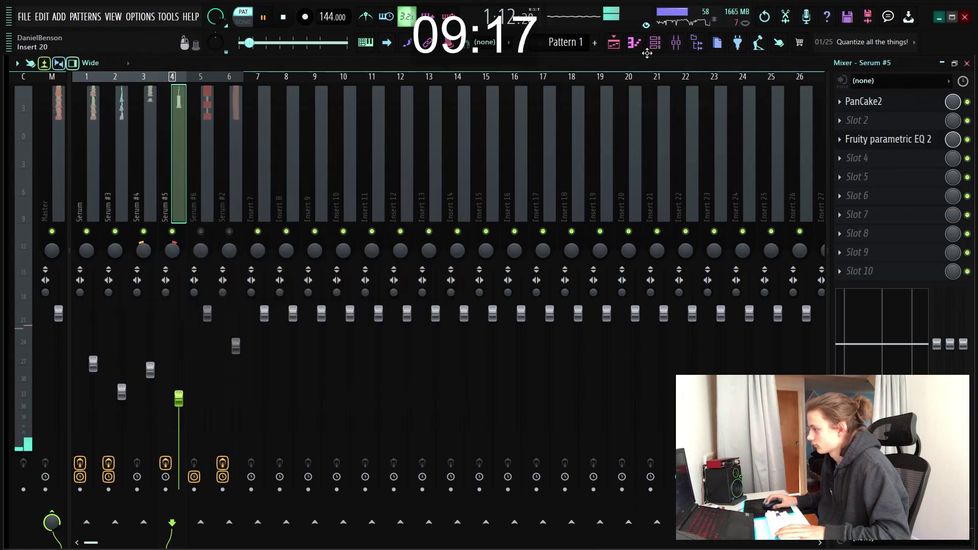
Open Serum #5's notes in the piano roll and play the pattern to check its melody
left_click(655, 43)
key("space")
right_click(378, 294)
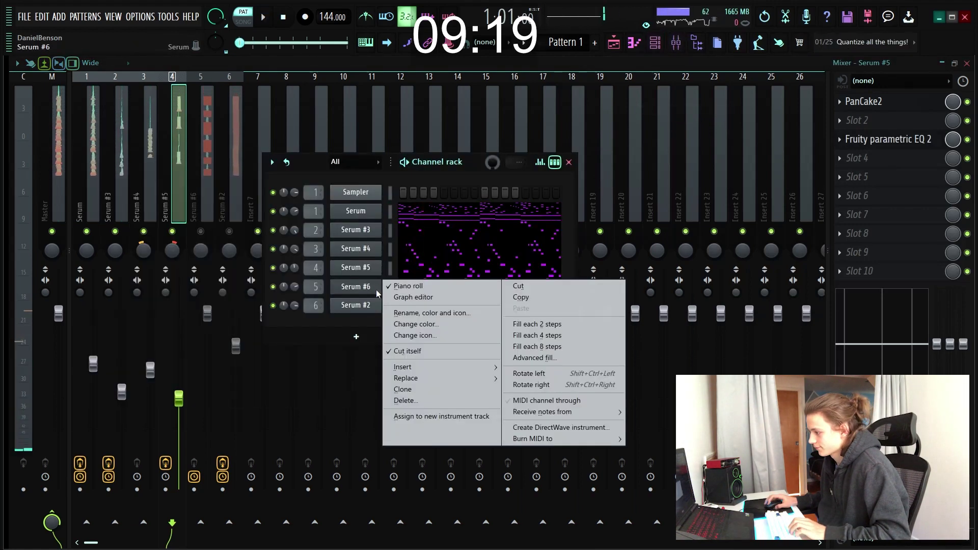
key("Escape")
right_click(376, 268)
left_click(408, 266)
key("space")
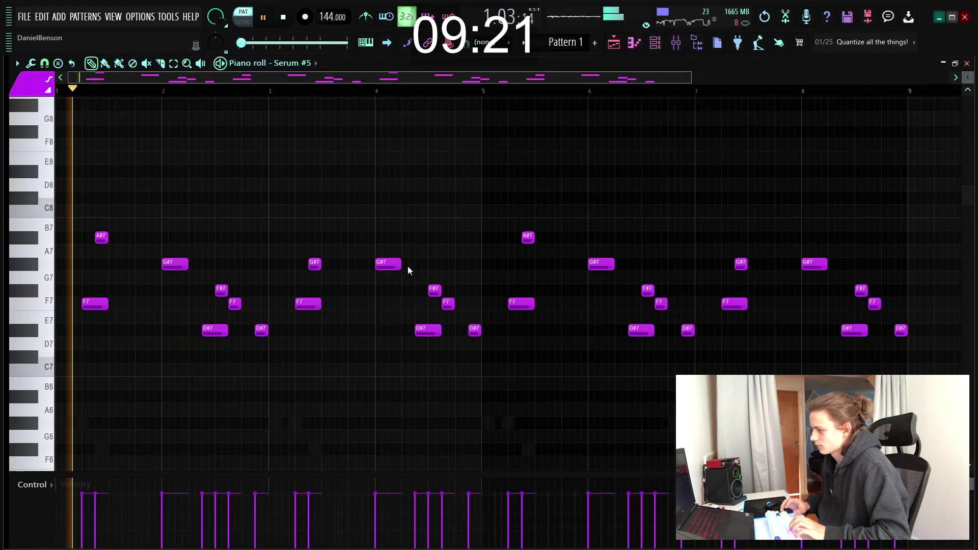
key("F6")
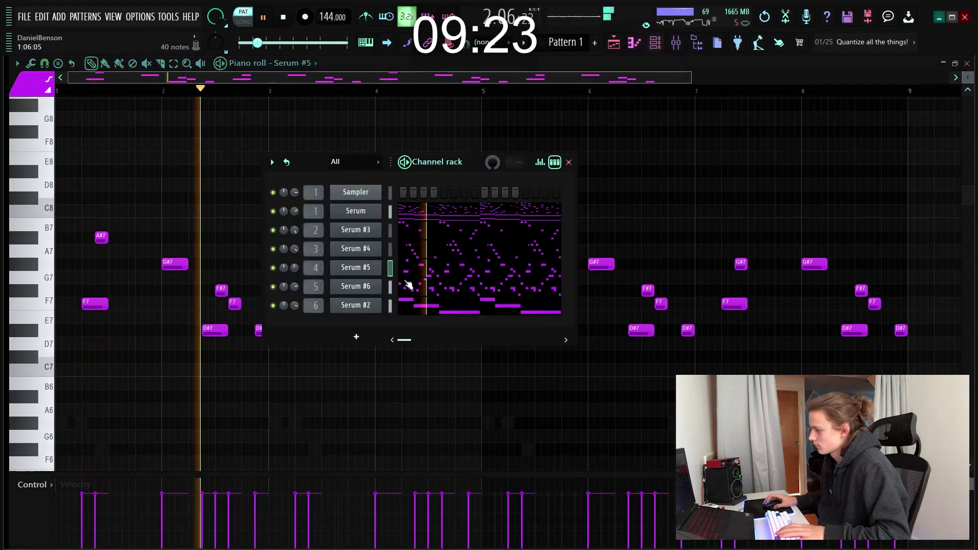
Lower Serum #5's mixer fader to about 42% and raise Serum #4's fader slightly
key("F9")
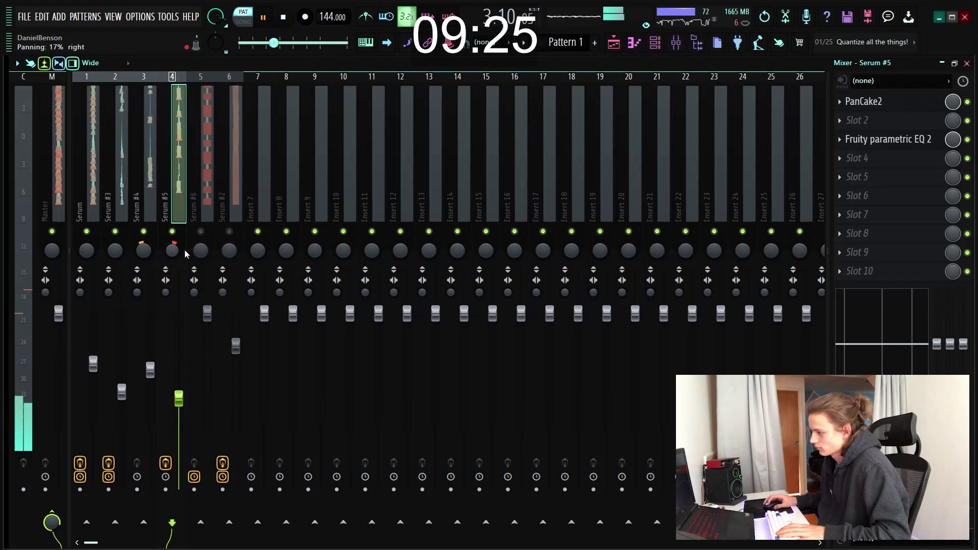
left_click_drag(181, 401, 180, 418)
left_click_drag(151, 373, 151, 369)
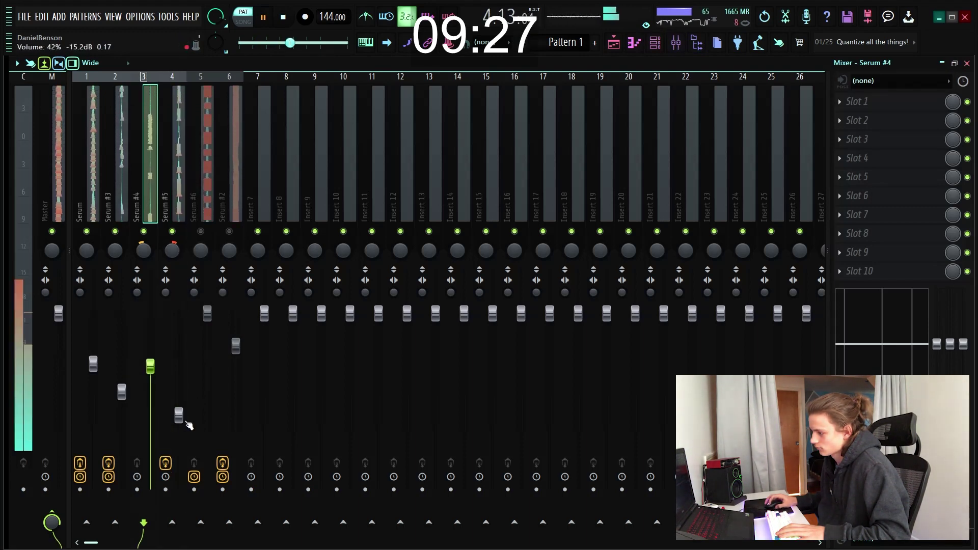
Lower Serum #5's mixer fader to about 38% and centre the panning of Serum #5 and Serum #4
left_click_drag(180, 418, 181, 425)
left_click(154, 373)
left_click_drag(175, 259, 175, 270)
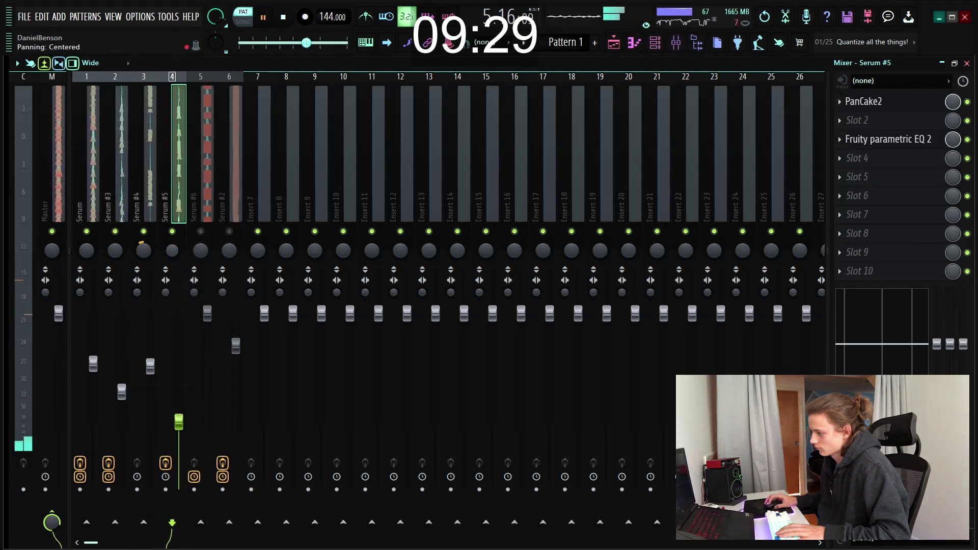
left_click(151, 252, "alt")
left_click(181, 422)
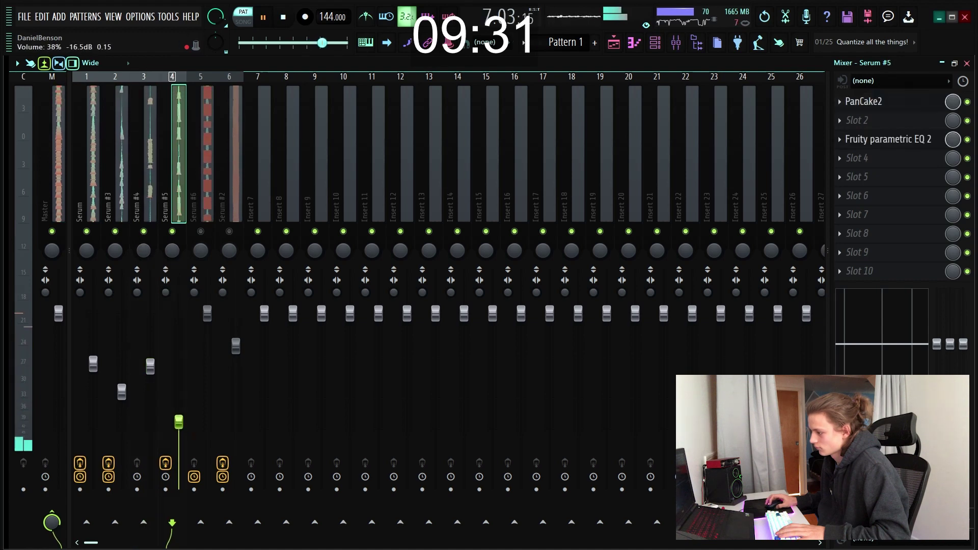
Unmute Serum #6, add Fruity Parametric EQ 2 to slot 1, boost band 5 in the upper mids and cut band 3 in the low mids
left_click(203, 232)
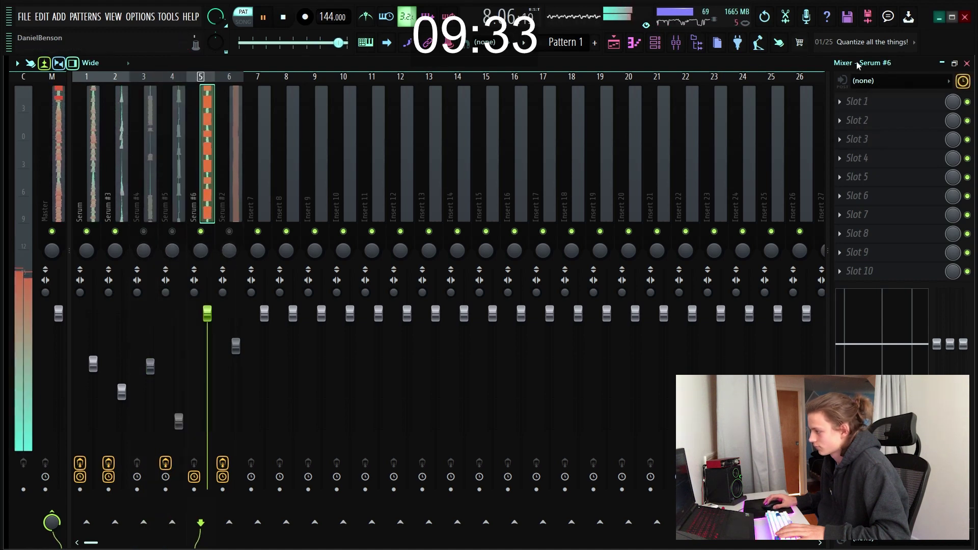
left_click(861, 102)
left_click(711, 110)
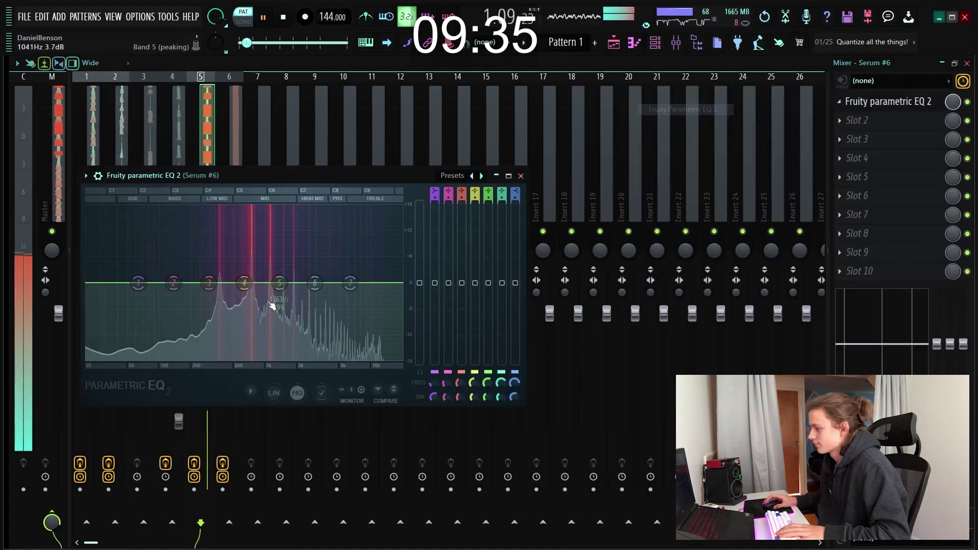
left_click_drag(277, 284, 327, 259)
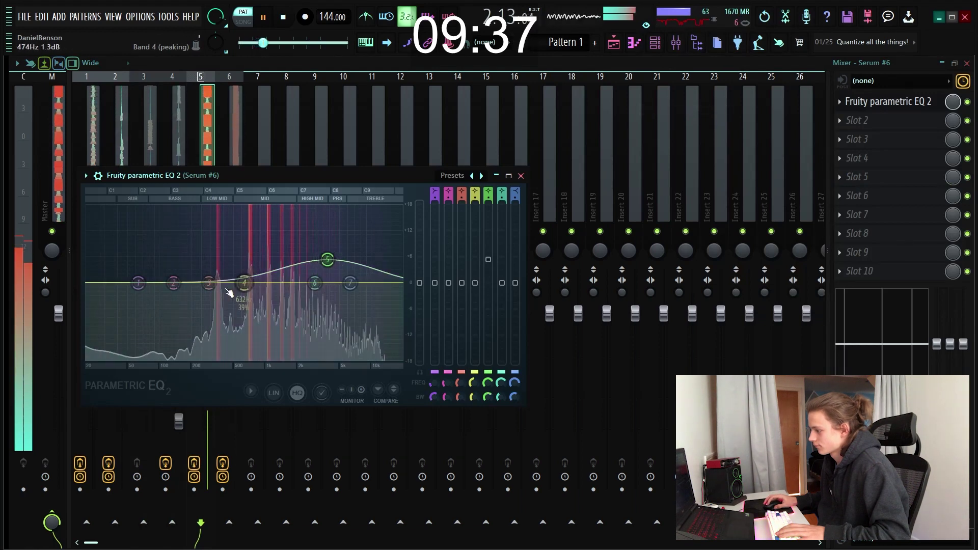
left_click_drag(209, 283, 210, 319)
left_click(521, 175)
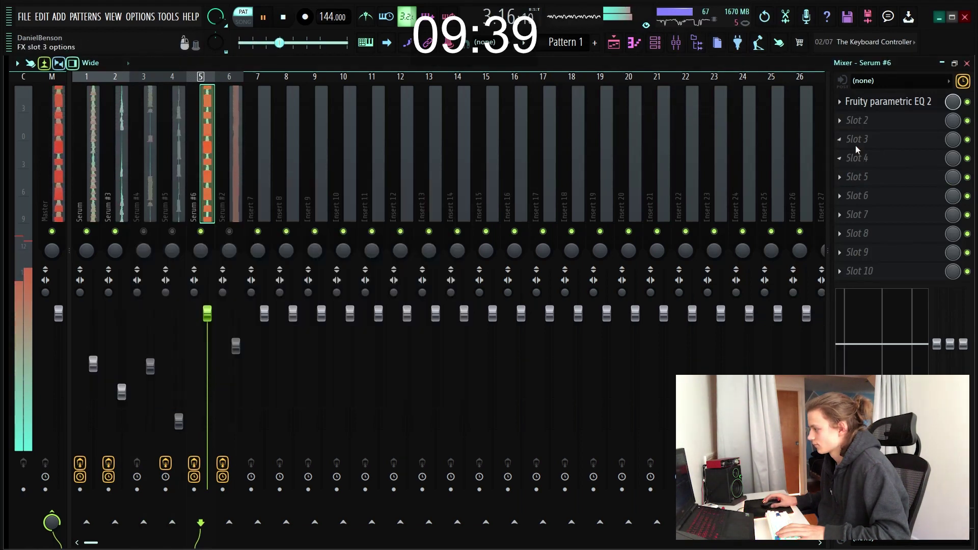
Add Fruity Reeverb 2 to slot 3 of Serum #6's mixer track, raise its wet level slightly and lower its dry level to 84%
left_click(855, 143)
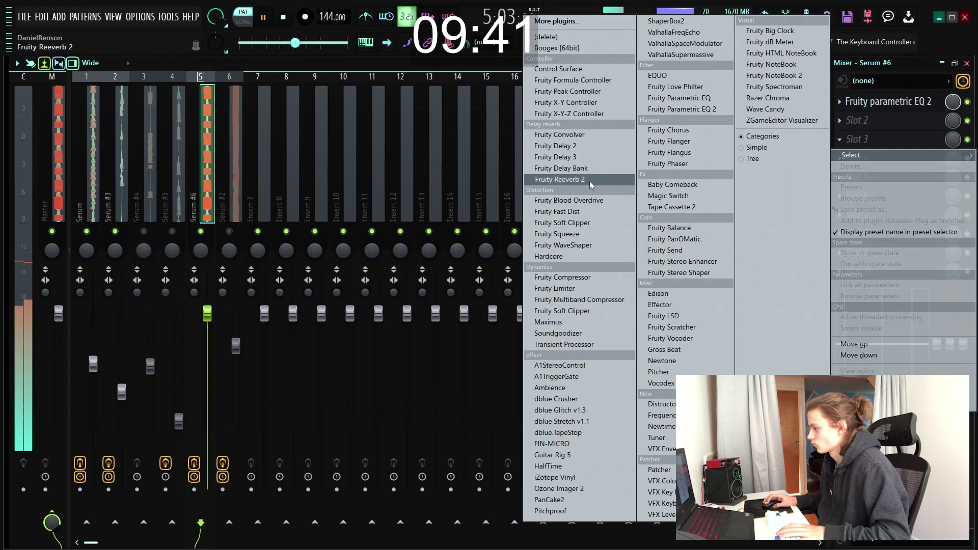
left_click(559, 179)
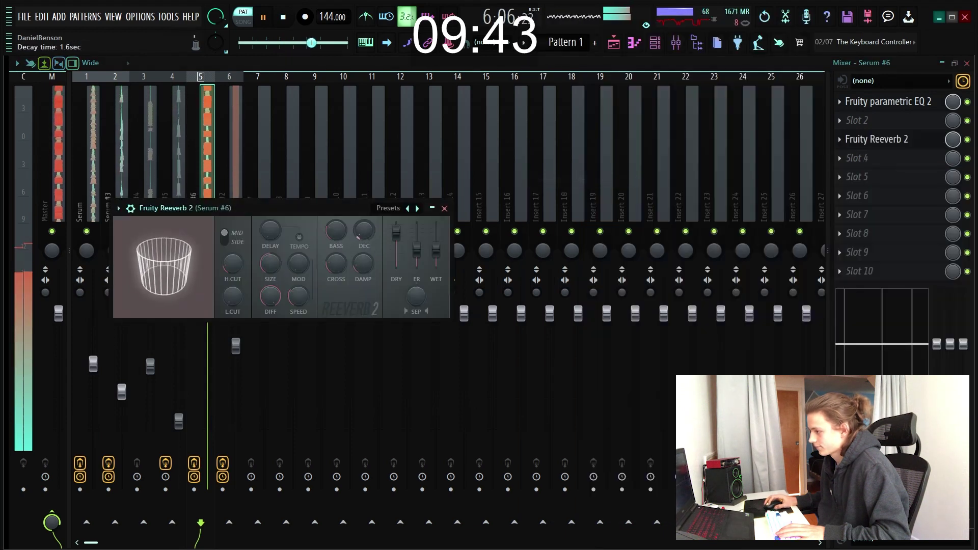
left_click_drag(436, 250, 398, 238)
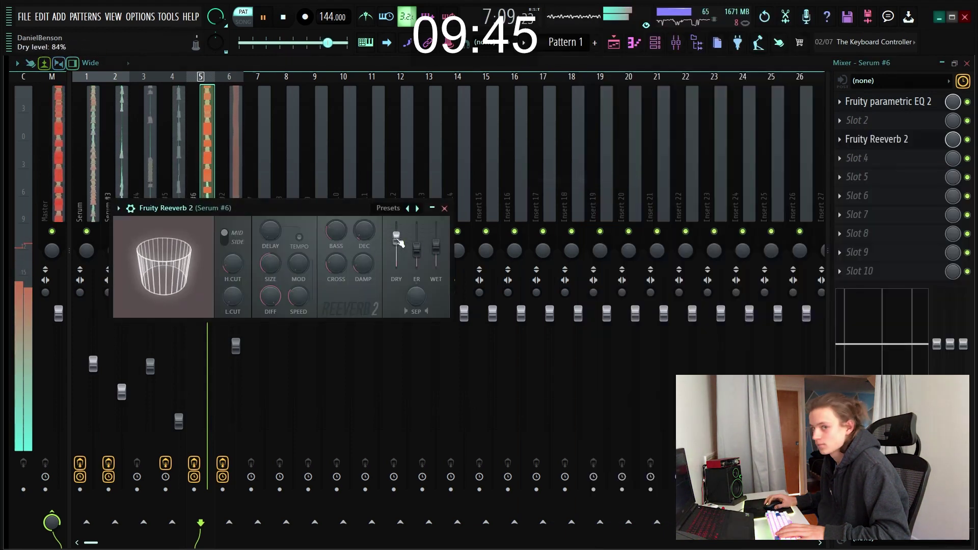
left_click(444, 208)
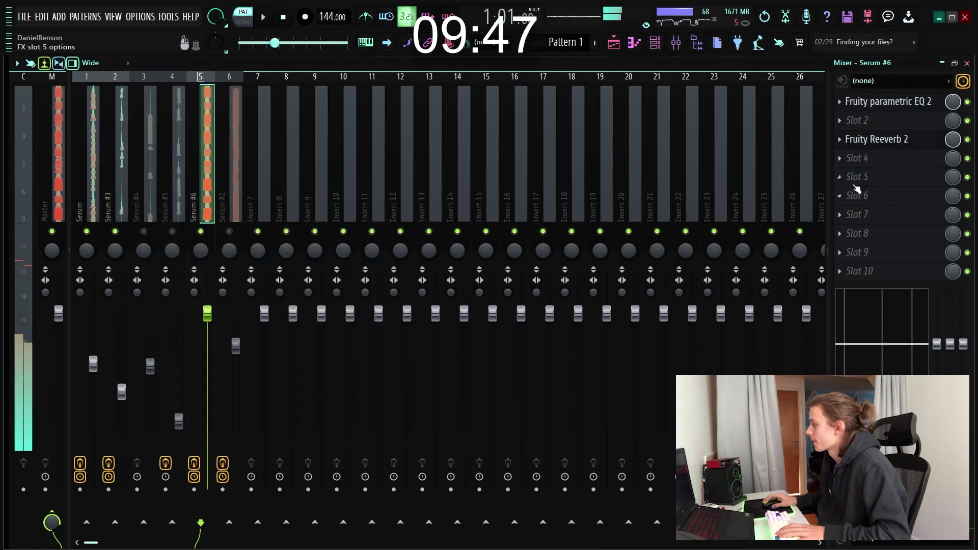
Lower Serum #6's mixer fader to about 60% and add Magic Switch to slot 6 of its effects
left_click_drag(207, 314, 207, 383)
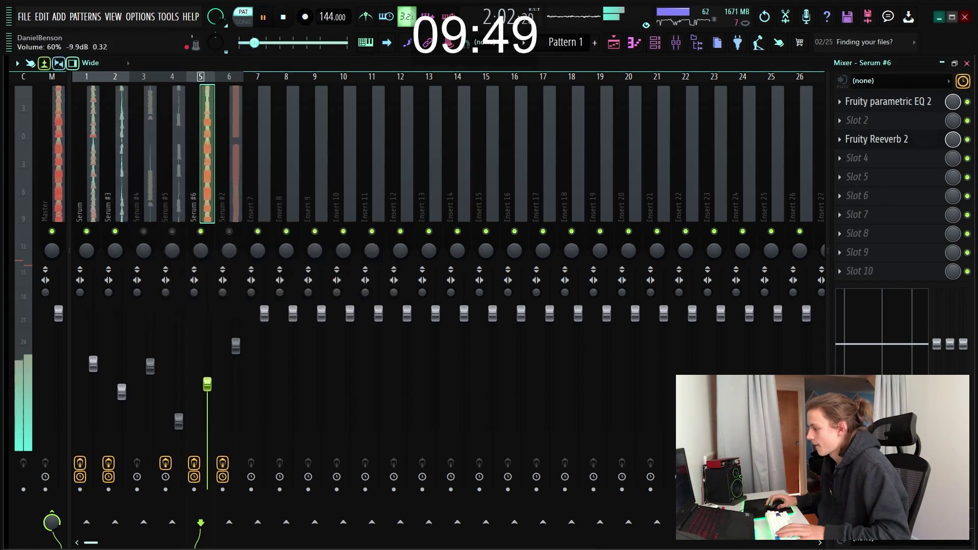
left_click(908, 255)
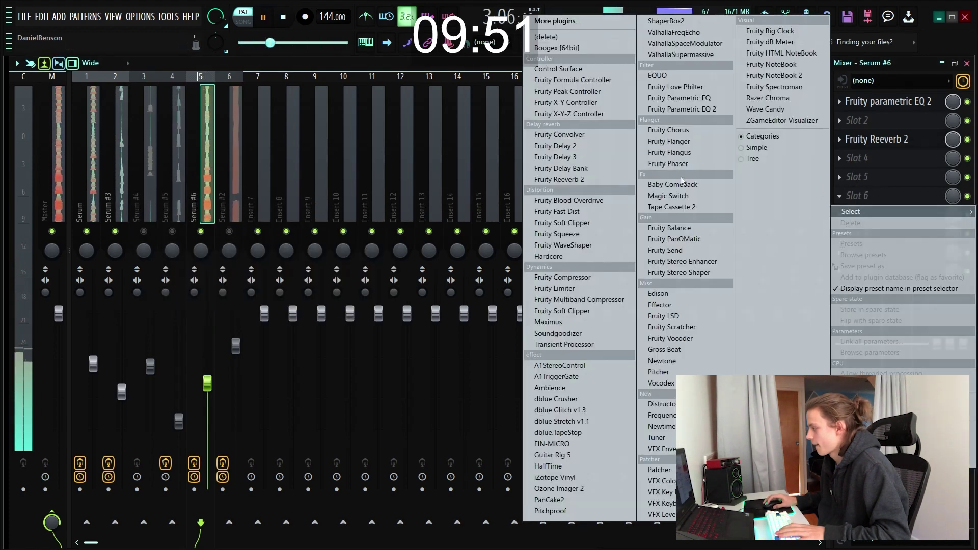
left_click(662, 195)
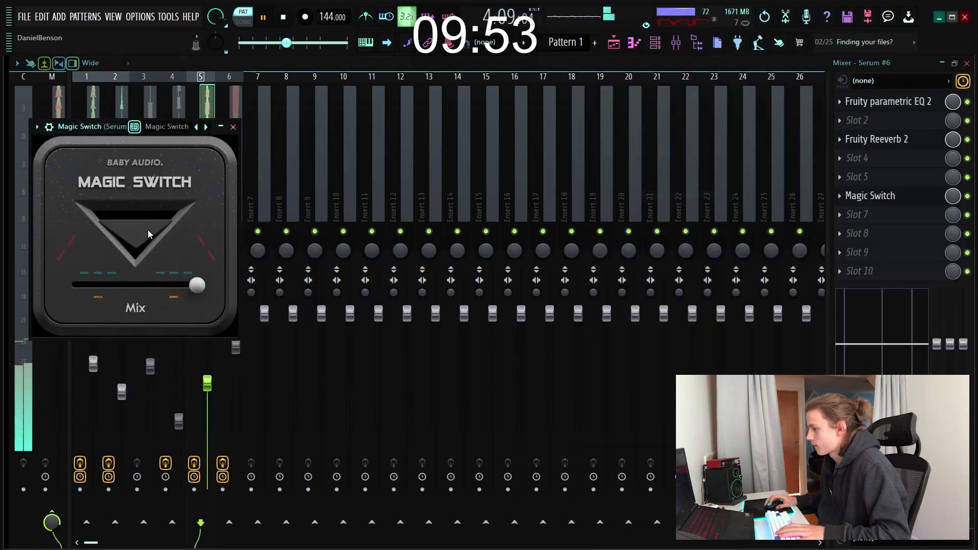
left_click(233, 128)
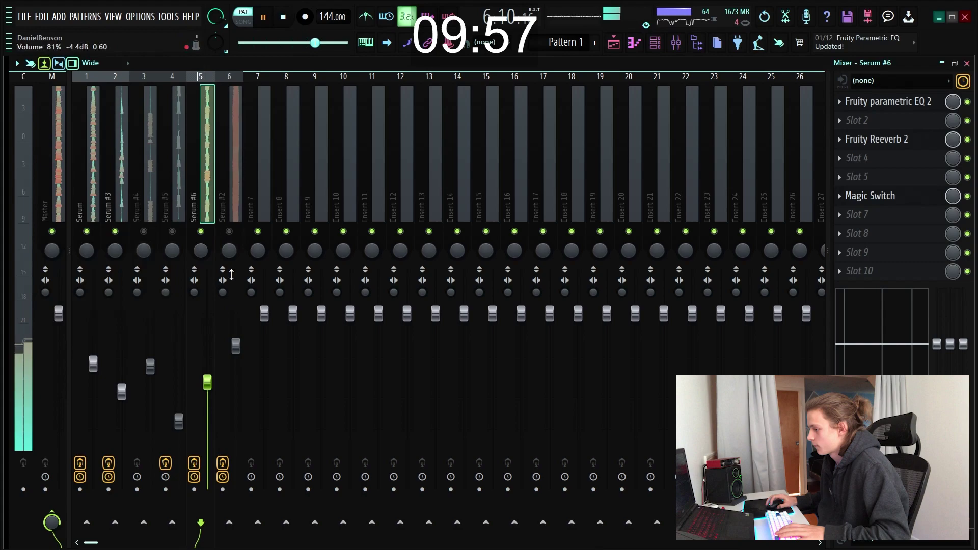
left_click(228, 218)
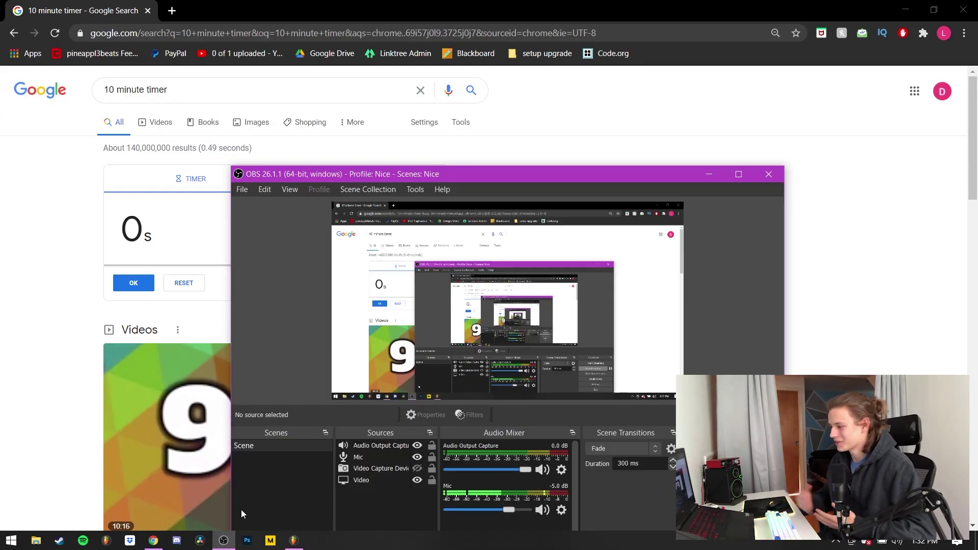
Switch to FL Studio and delete the Serum #6 clips starting at bars 9, 13, 25 and 29 on Track 8
left_click(294, 540)
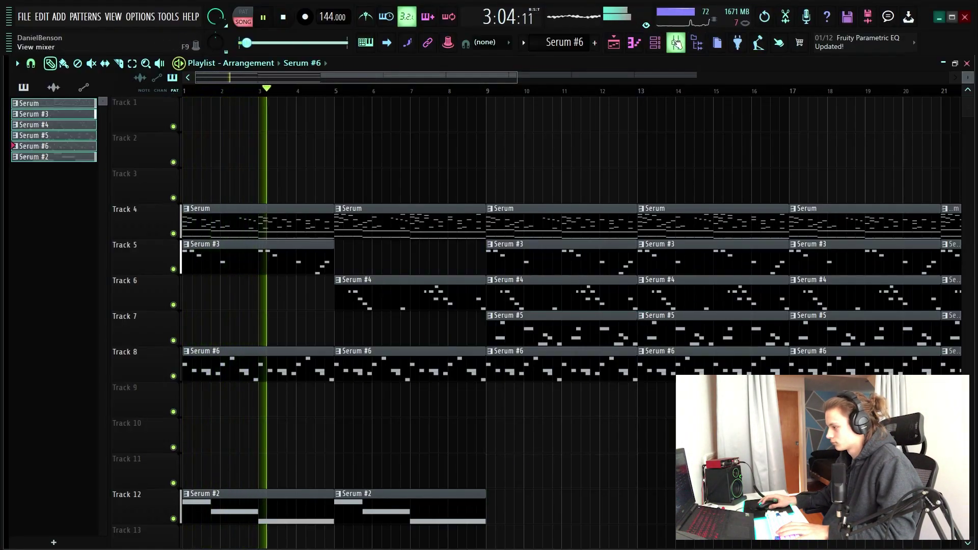
scroll(489, 245, "down", 2)
right_click(465, 359)
right_click(539, 375)
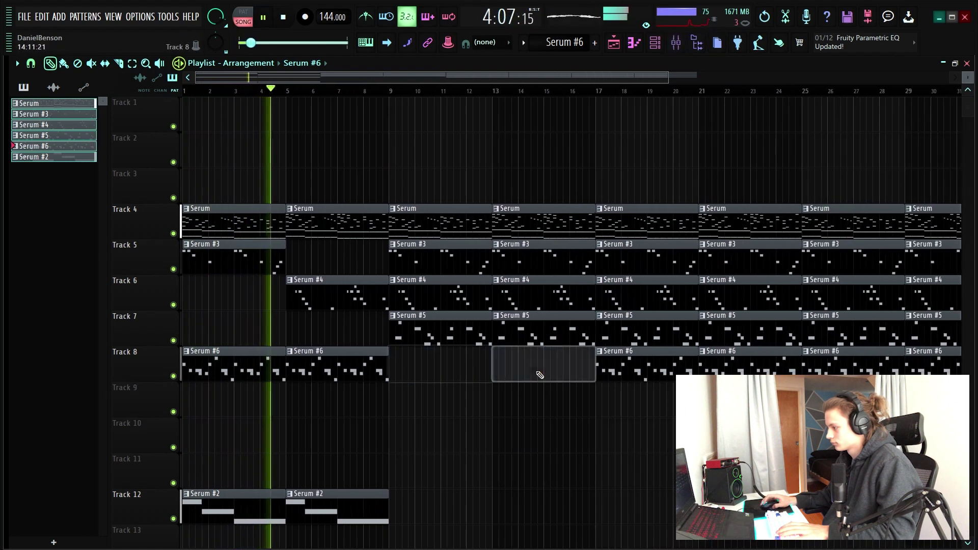
right_click(845, 365)
right_click(931, 363)
scroll(502, 93, "down", 2)
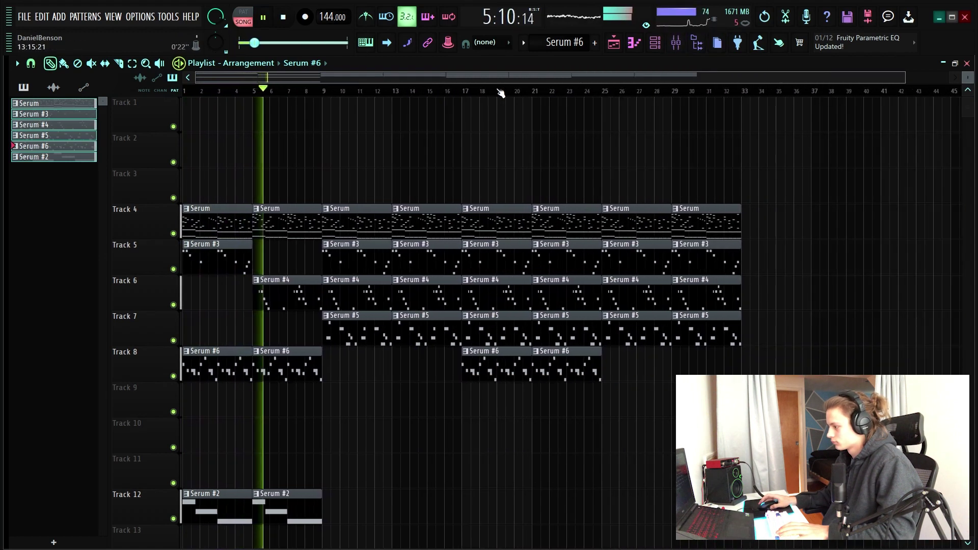
Delete the Serum #3 clip starting at bar 13 on Track 5
scroll(500, 92, "up", 3)
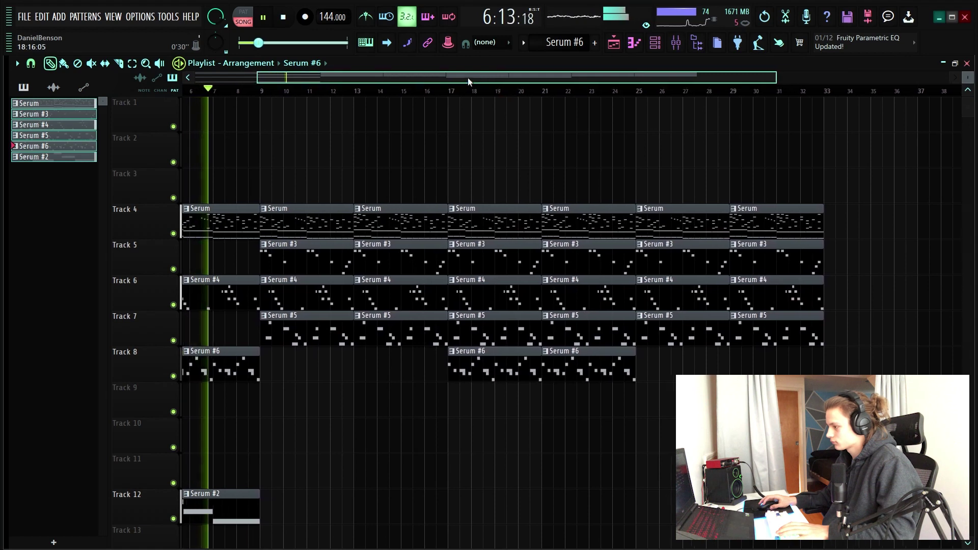
left_click_drag(468, 81, 409, 107)
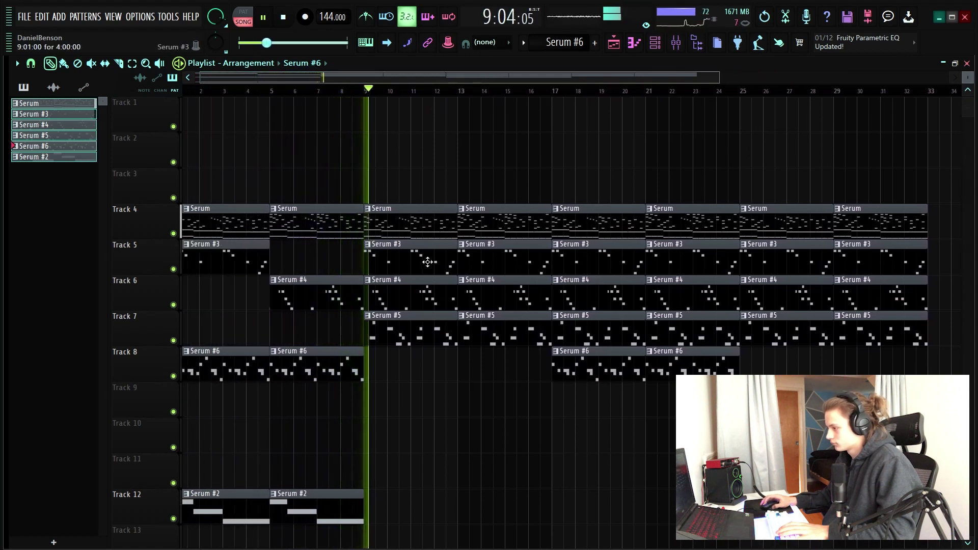
right_click(489, 264)
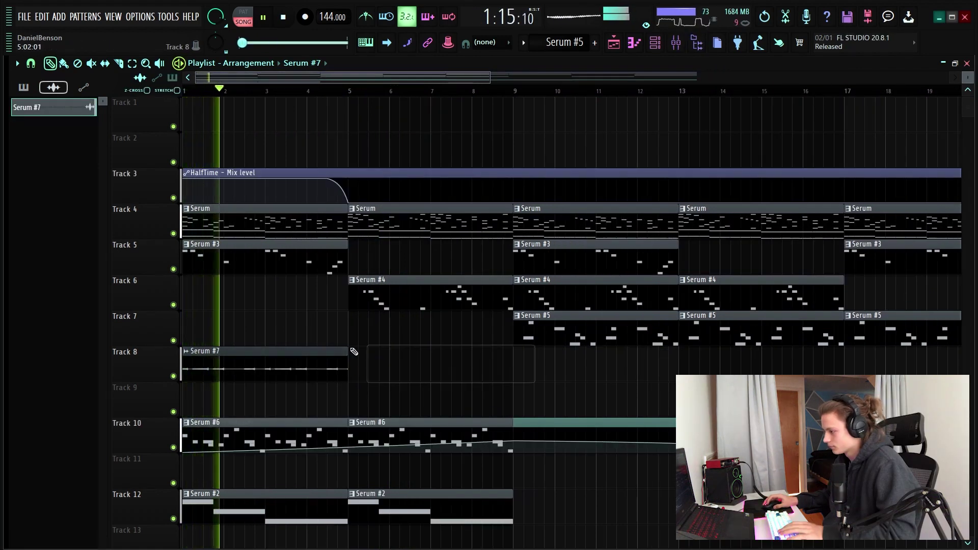
Check the reversed Serum #7 audio clip's sample settings and place copies of it on Track 8 at bars 21 and 29
double_click(328, 364)
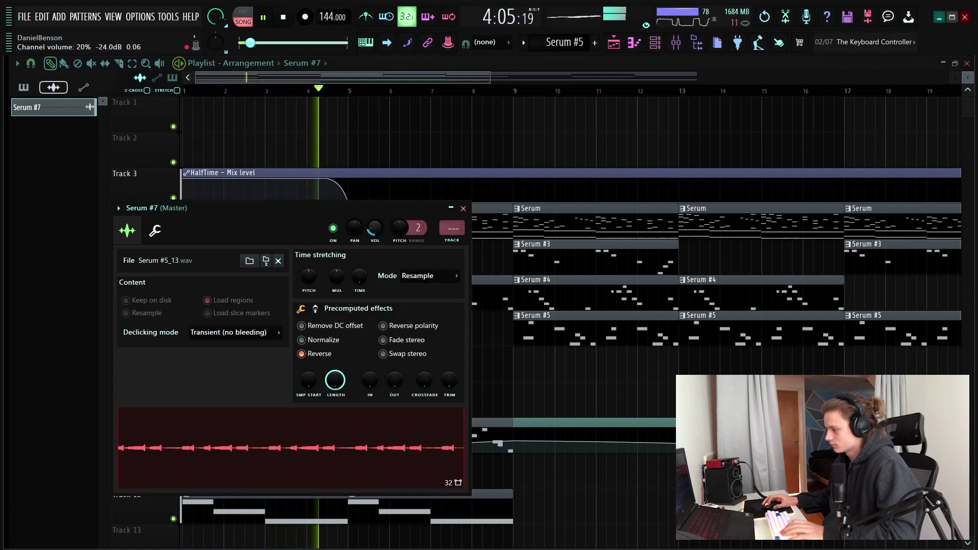
left_click(463, 208)
scroll(428, 90, "down", 4)
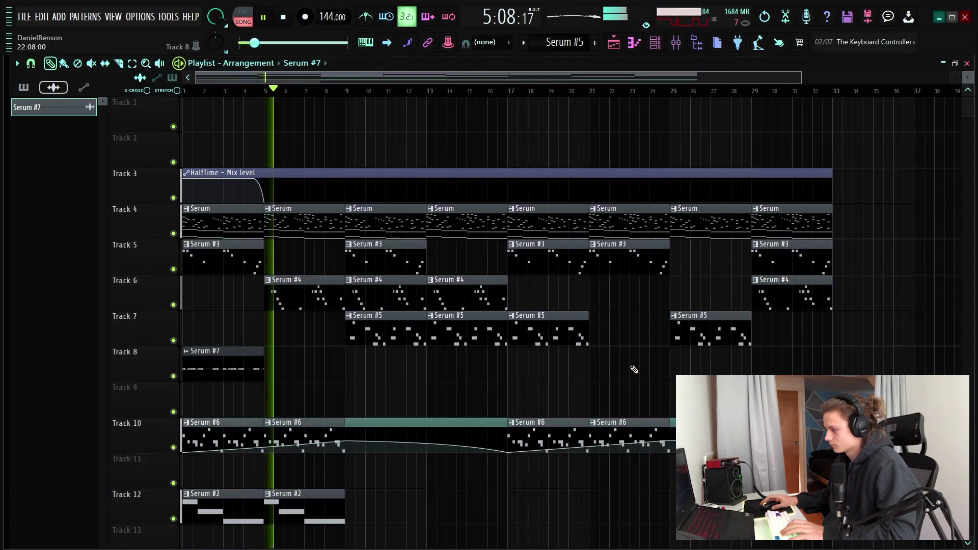
left_click(591, 366)
left_click(753, 366)
left_click(884, 365)
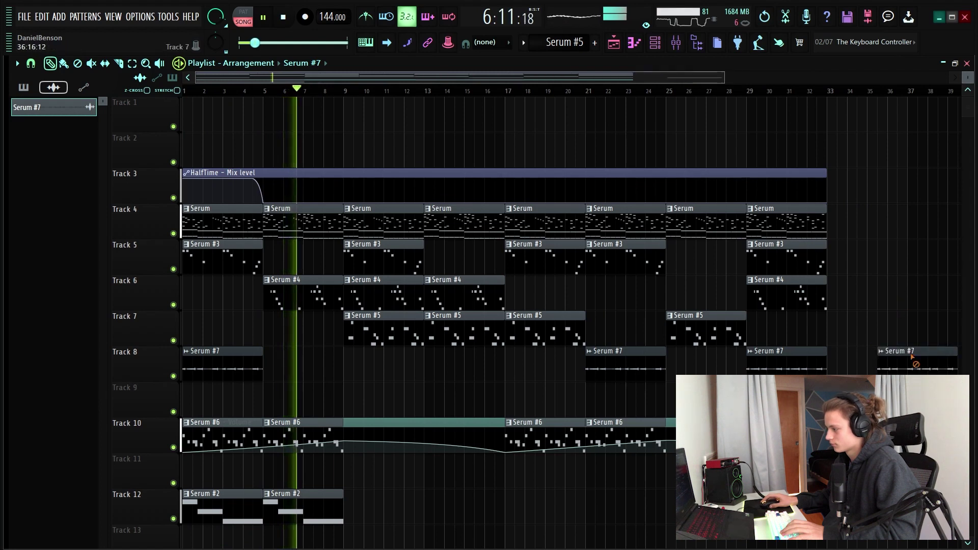
right_click(912, 359)
scroll(410, 92, "down", 2)
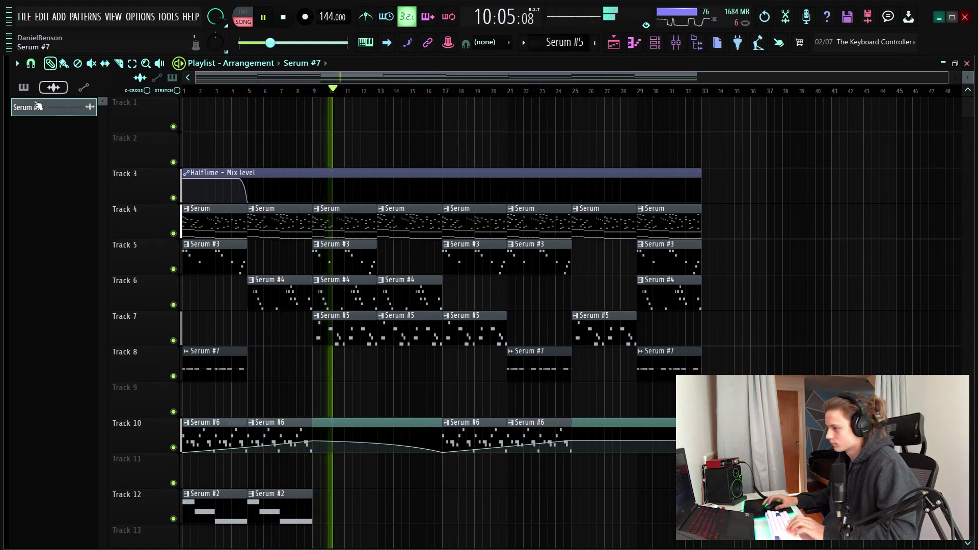
Place the Serum pattern from the pattern list on Track 4, past the end of the existing arrangement
left_click(24, 87)
left_click(34, 157)
left_click_drag(29, 103, 820, 217)
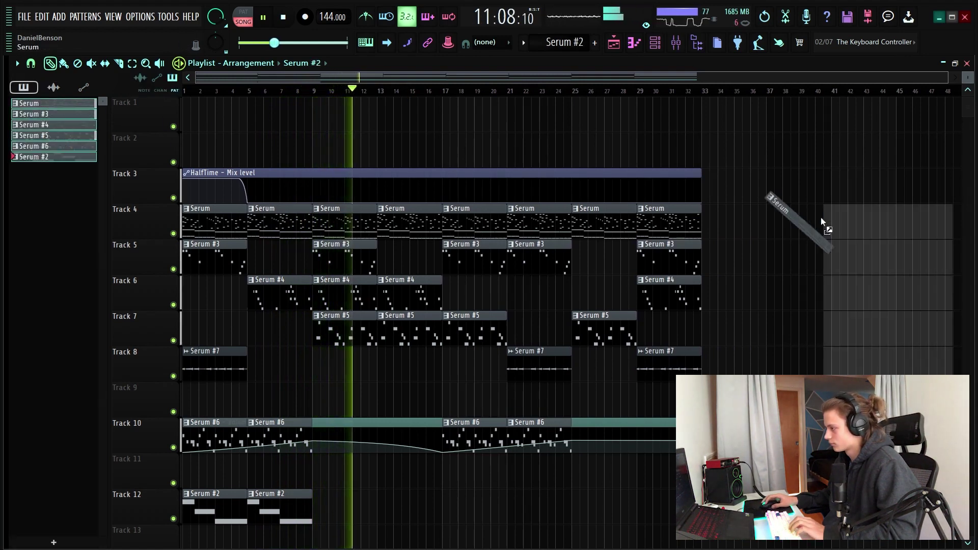